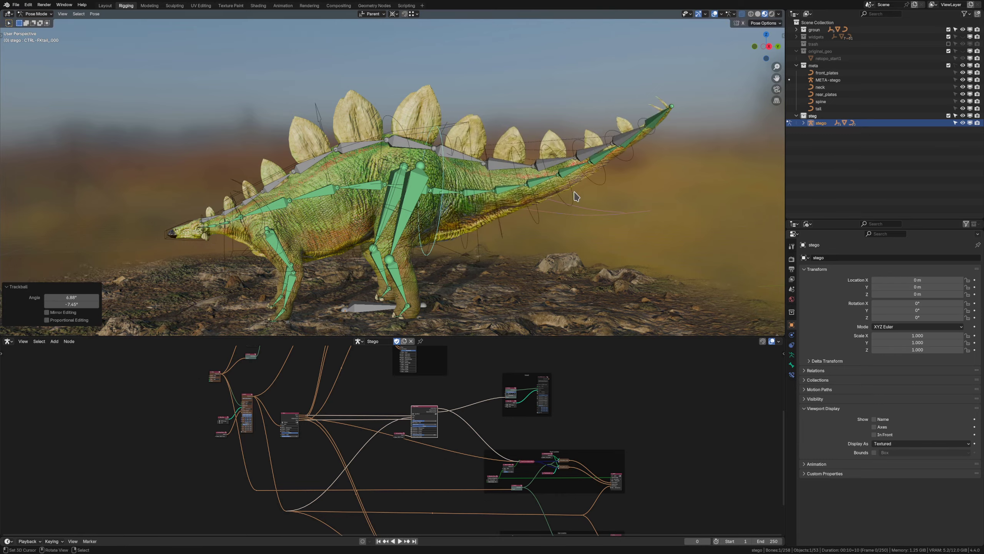
Hide the stego rig to look at the meta-rig alone, and show it again in Pose Mode
middle_click_drag(576, 195, 542, 205)
key("ctrl+Tab")
left_click(970, 124)
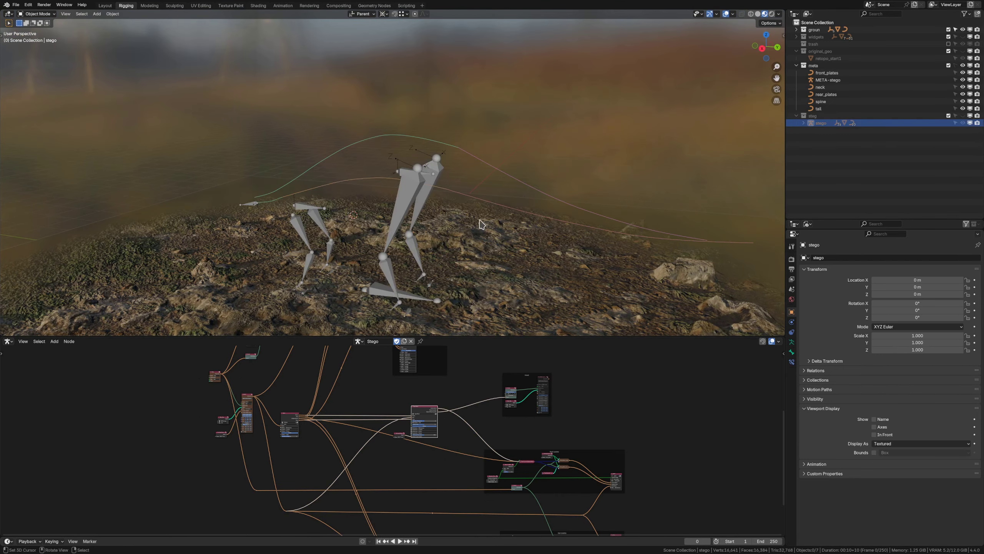
left_click(970, 123)
key("ctrl+Tab")
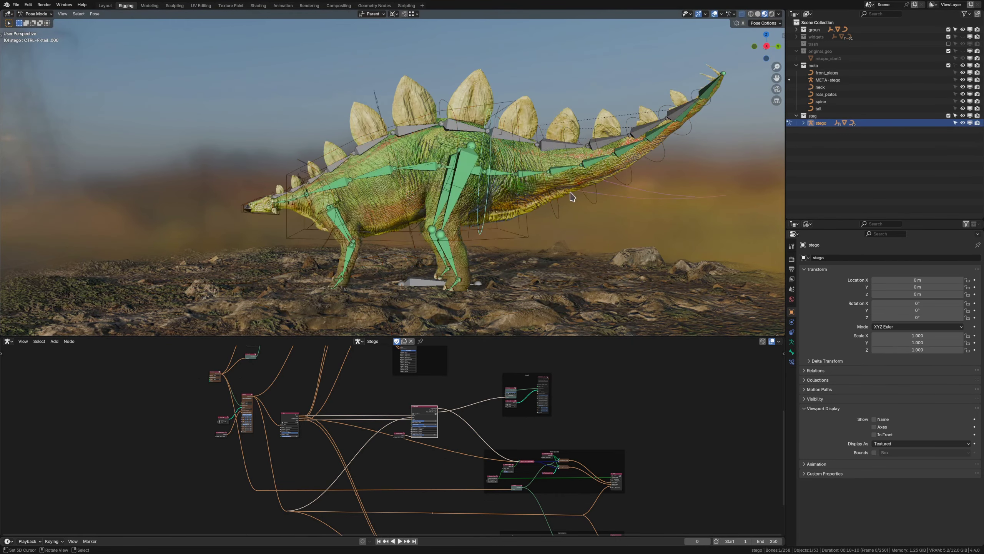
Clear the pose of all the stego rig's bones so the raised tail is reset to rest
middle_click_drag(569, 177, 693, 192)
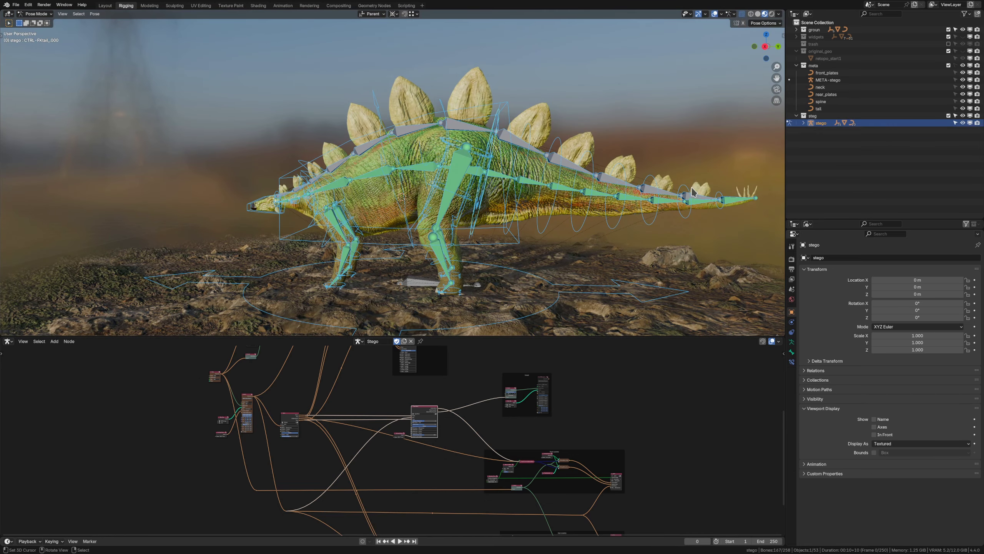
middle_click_drag(509, 164, 519, 137)
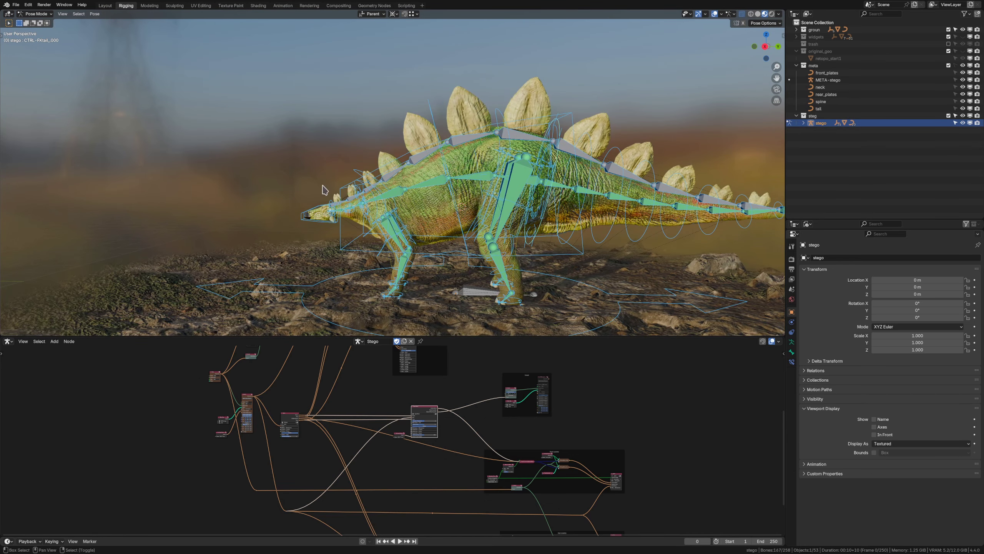
scroll(349, 206, "up", 2)
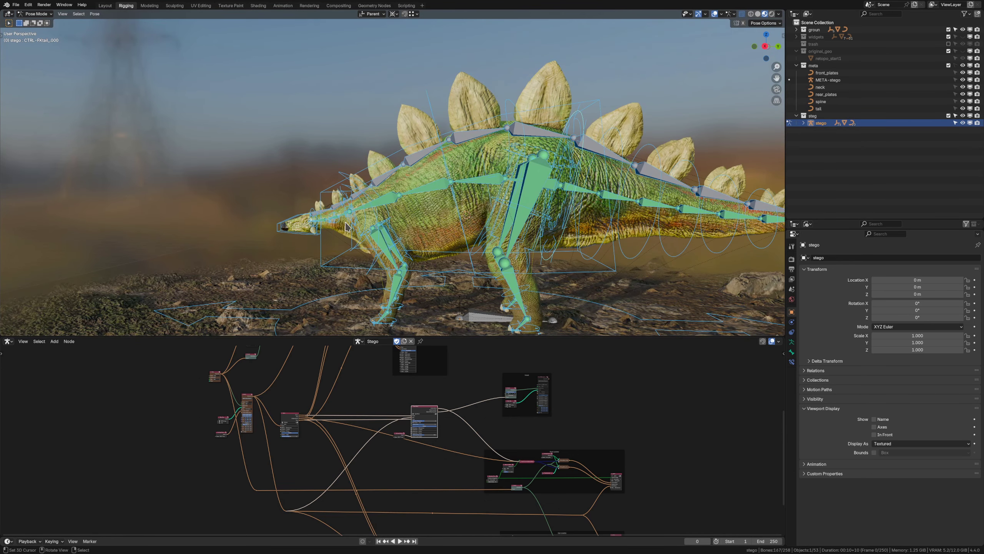
scroll(345, 227, "up", 3)
mouse_move(346, 227)
middle_mouse_down("shift")
mouse_move(403, 236)
mouse_move(329, 232)
middle_mouse_up("shift")
scroll(329, 233, "down", 4)
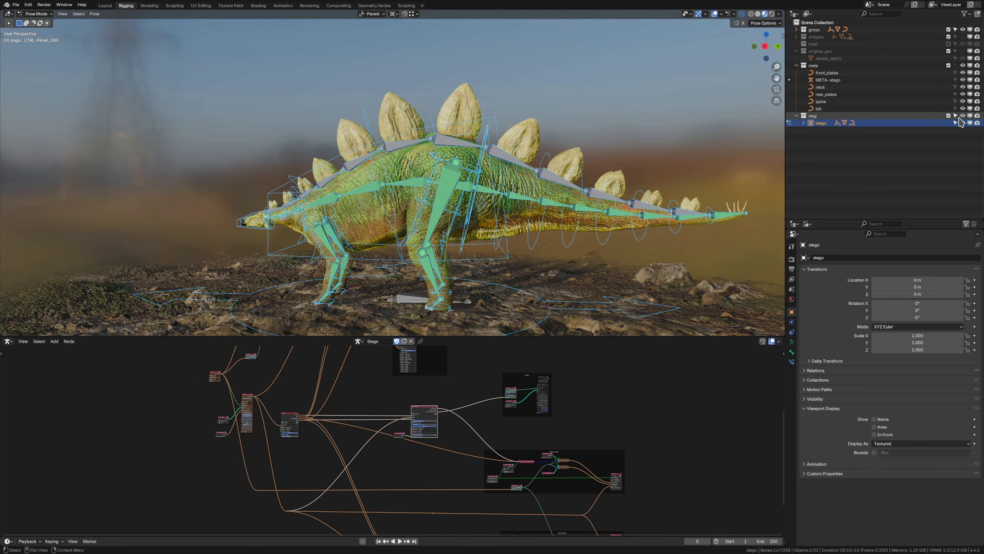
Hide the steg collection and inspect the meta-rig bones and guide curves in Solid shading
left_click(963, 116)
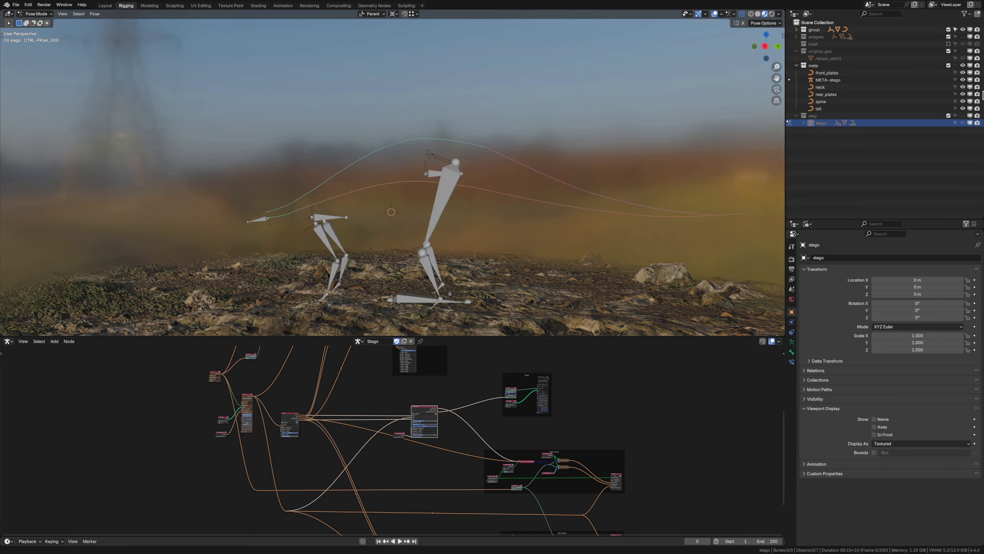
middle_click_drag(431, 198, 395, 223, "shift")
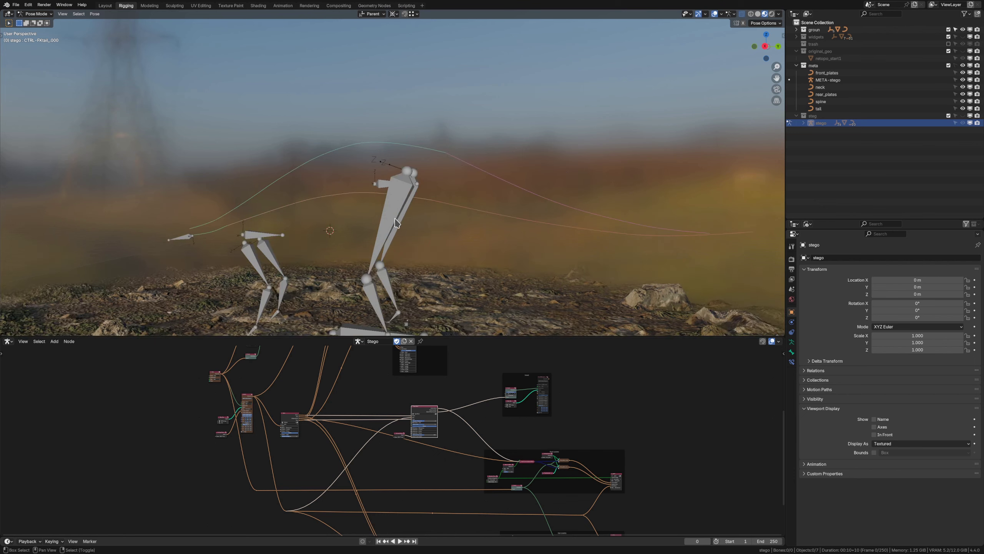
middle_click_drag(498, 218, 590, 211, "shift")
key("z")
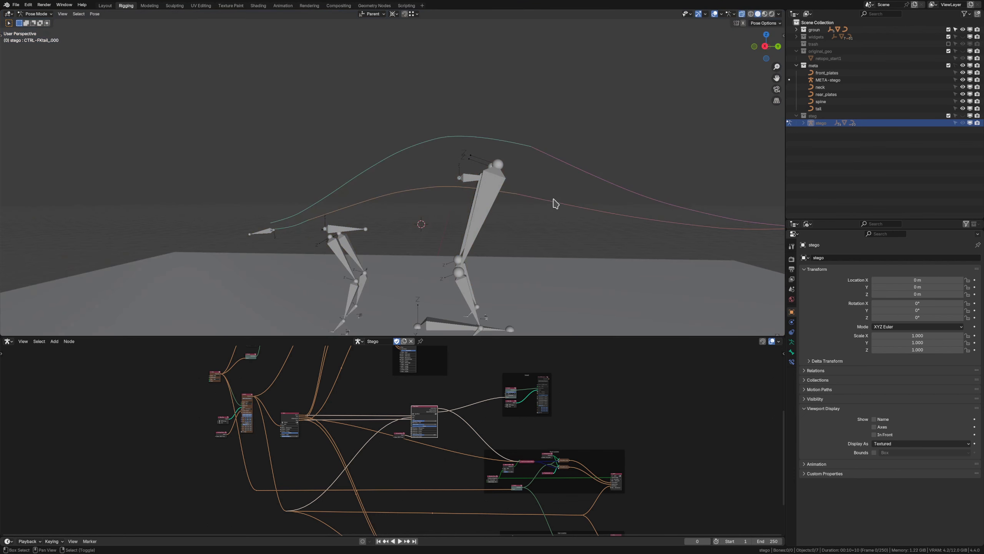
scroll(532, 183, "up", 5)
middle_click_drag(518, 182, 48, 162, "shift")
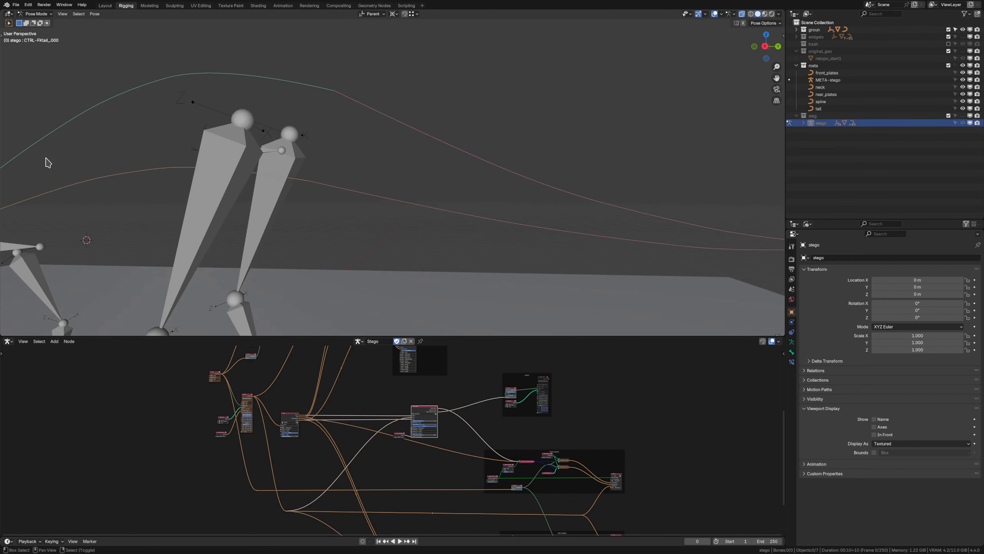
scroll(248, 182, "down", 6)
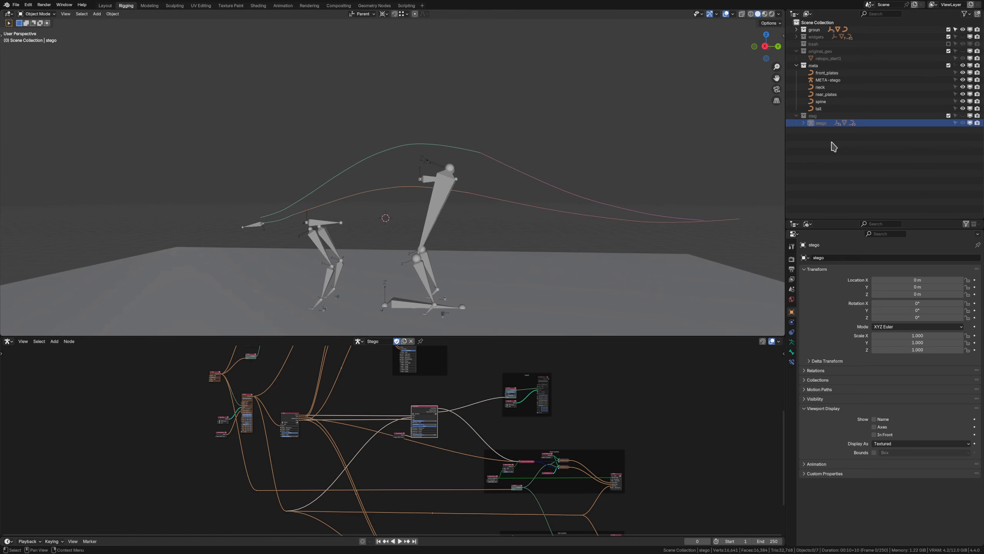
Show the steg collection again in Material Preview shading and put the rig back in Pose Mode
left_click(962, 116)
scroll(428, 150, "up", 1)
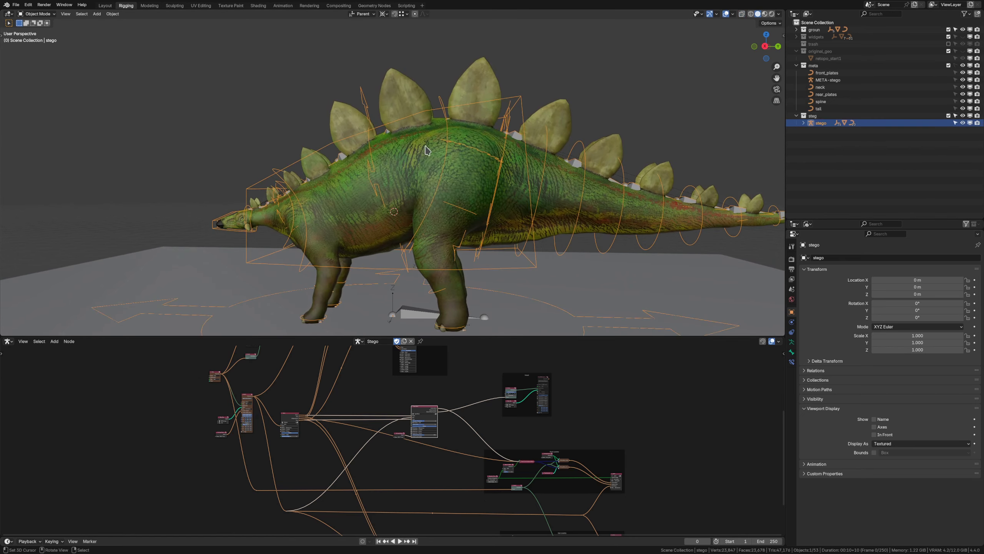
key("z")
left_click(453, 123)
key("ctrl+Tab")
Select the tail's base control CTRL-FKtail_000 and try rotating it -14.4° in the side view
scroll(475, 129, "down", 2)
right_click(484, 231)
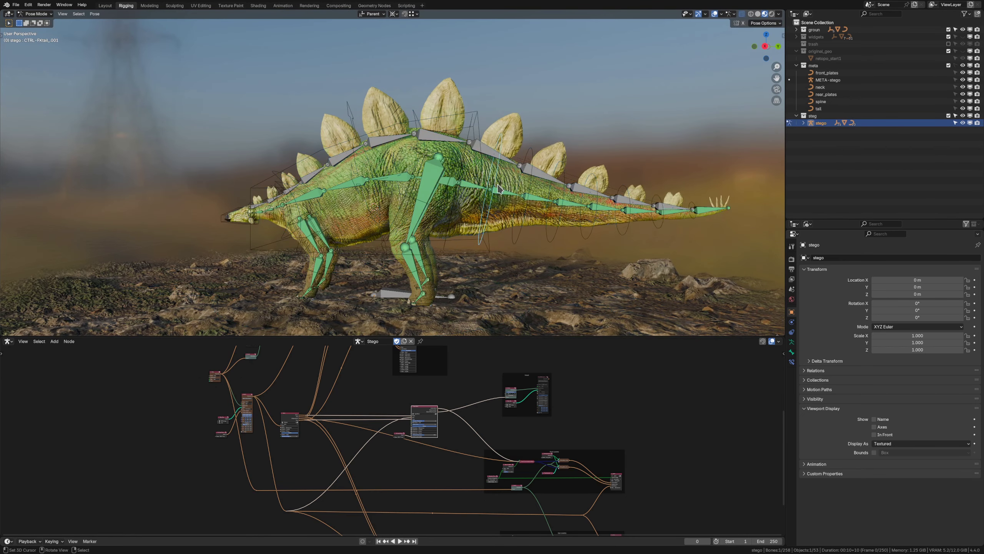
key("r")
right_click(535, 253)
key("bracketleft")
key("r")
left_click(581, 195)
scroll(581, 195, "down", 2)
key("r")
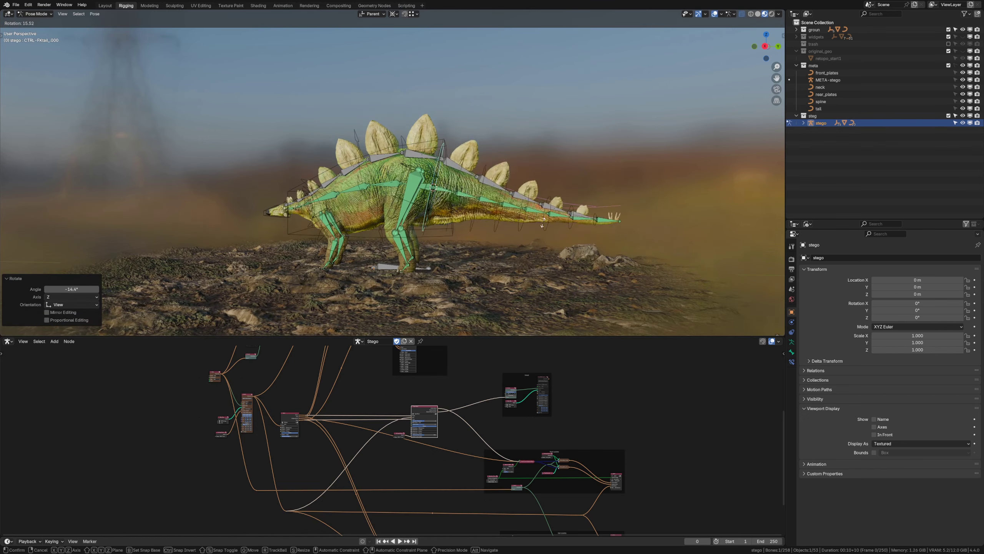
right_click(558, 229)
Try rotating the tail's base control 14.5° in the view and swinging the tail sideways
key("r")
key("y")
right_click(542, 217)
key("r")
left_click(549, 209)
middle_click_drag(549, 212, 550, 232)
key("r")
key("r")
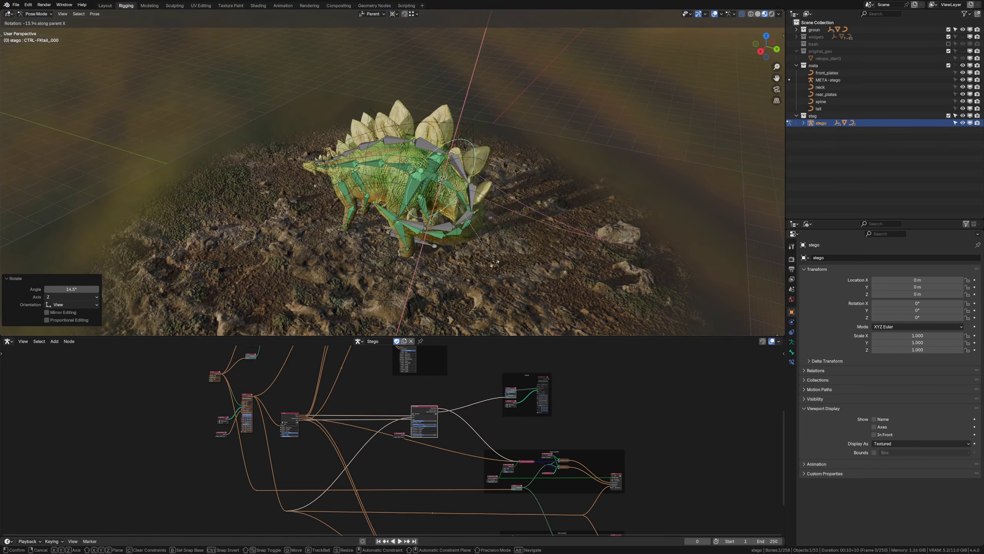
left_click(488, 279)
scroll(512, 252, "up", 4)
middle_click_drag(488, 279, 542, 221)
scroll(542, 221, "down", 3)
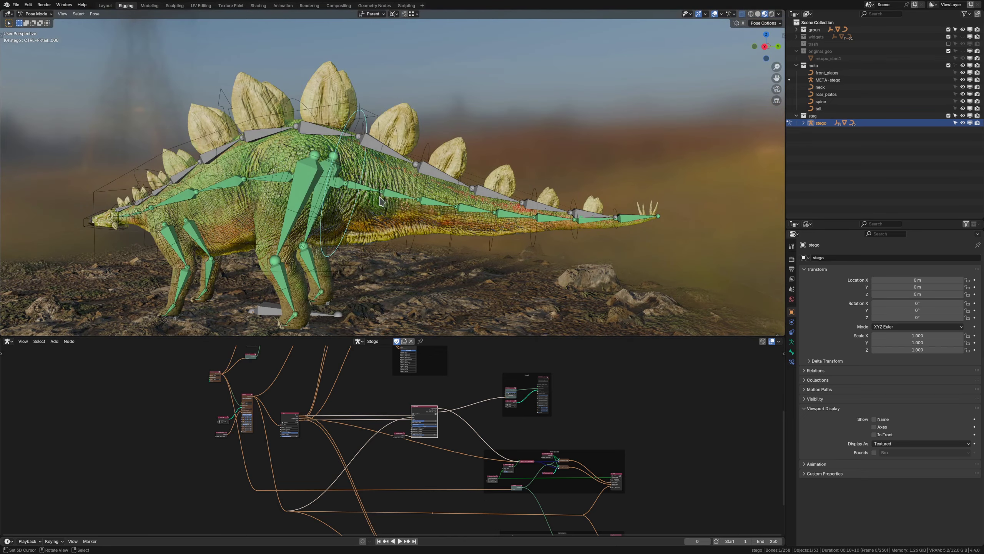
Try curling the tail upward with its base control and lowering it back to its rest position
key("r")
left_click(552, 211)
key("r")
left_click(577, 174)
scroll(574, 174, "down", 2)
key("r")
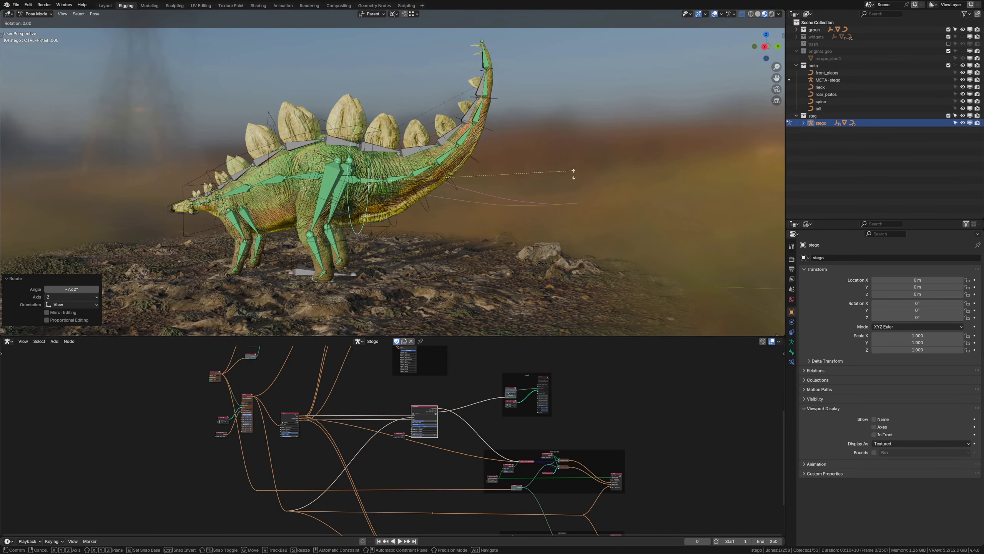
left_click(569, 218)
Set the Number of Segments on the Super Tail node to 16 and regenerate the rig
middle_click_drag(390, 459, 347, 376)
scroll(347, 376, "up", 4)
middle_click_drag(382, 531, 360, 502)
scroll(360, 501, "up", 5)
scroll(359, 446, "up", 7)
middle_click_drag(359, 446, 337, 427)
scroll(329, 448, "up", 2)
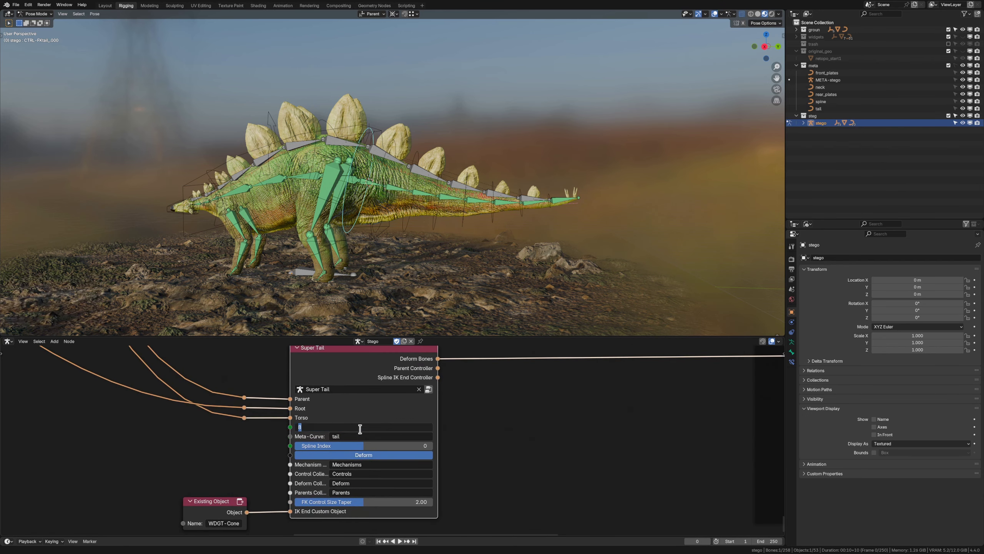
key("Return")
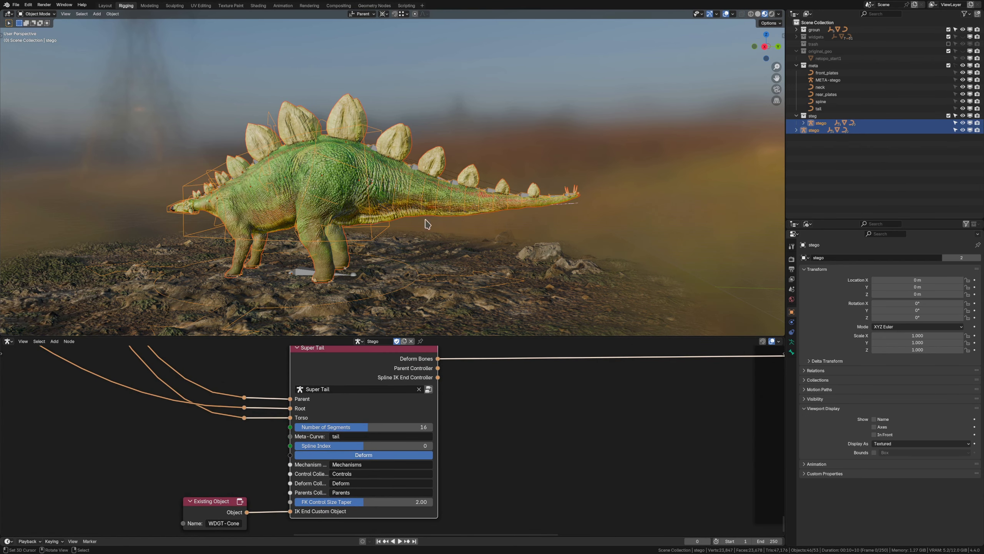
Try rotating a tail FK control on the regenerated rig in Pose Mode
scroll(358, 169, "up", 3)
right_click(517, 237)
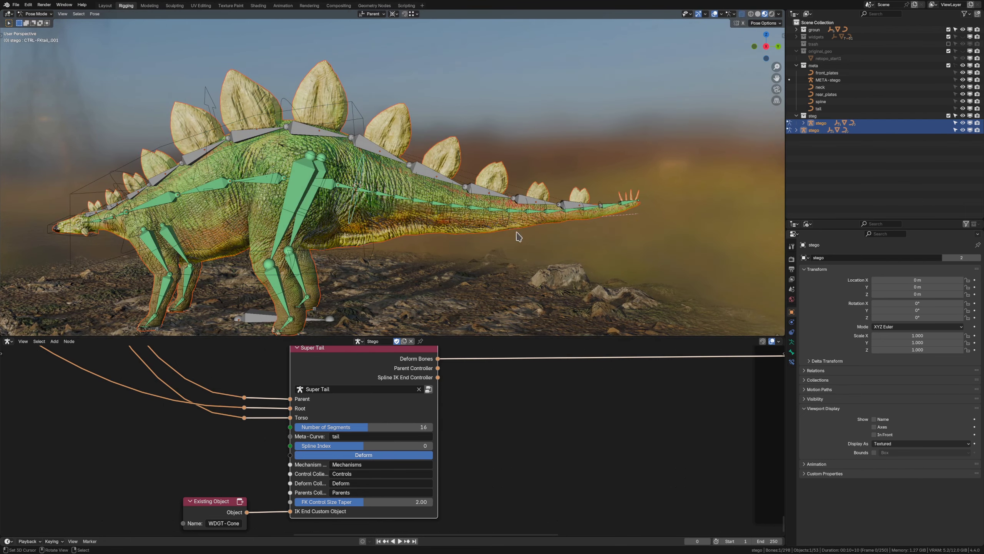
key("r")
right_click(523, 204)
Return to Object Mode, reselect the stego armatures and put them back in Pose Mode
key("ctrl+Tab")
right_click(443, 178)
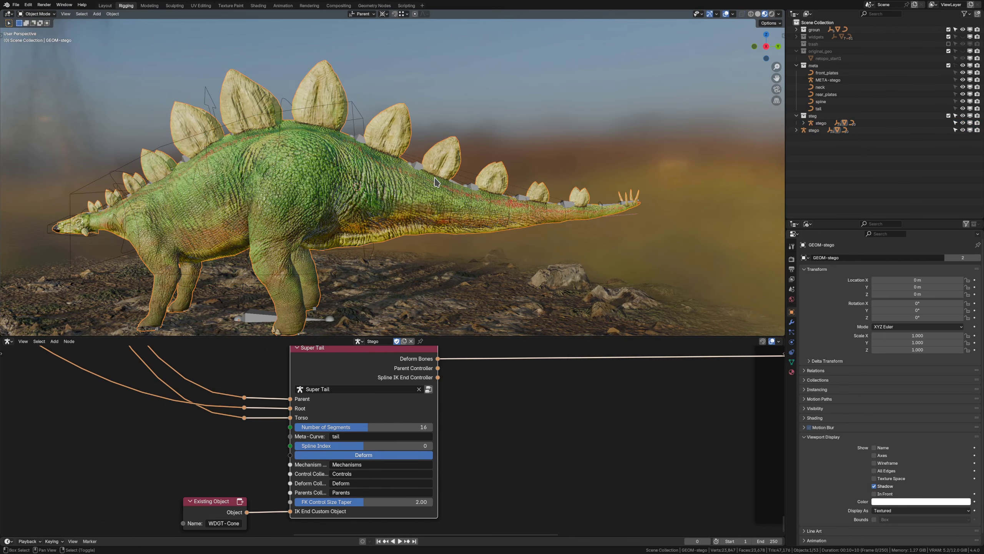
left_click(441, 185, "shift")
key("Tab")
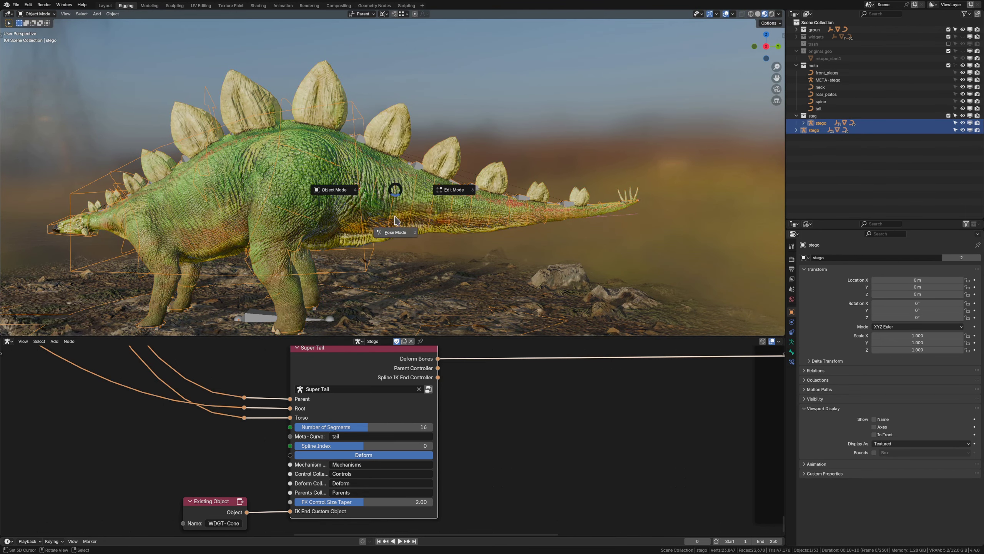
left_click(394, 231)
Try bending the segmented tail up and down with its FK control, and undo the rotation
scroll(399, 194, "down", 2)
key("r")
left_click(506, 171)
middle_click_drag(508, 173, 519, 196)
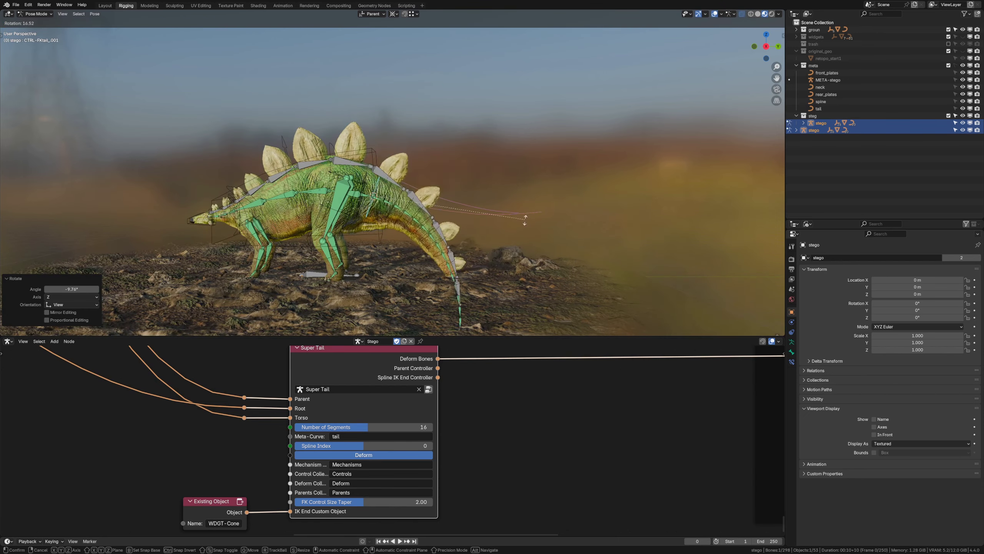
key("ctrl+z")
scroll(317, 151, "up", 2)
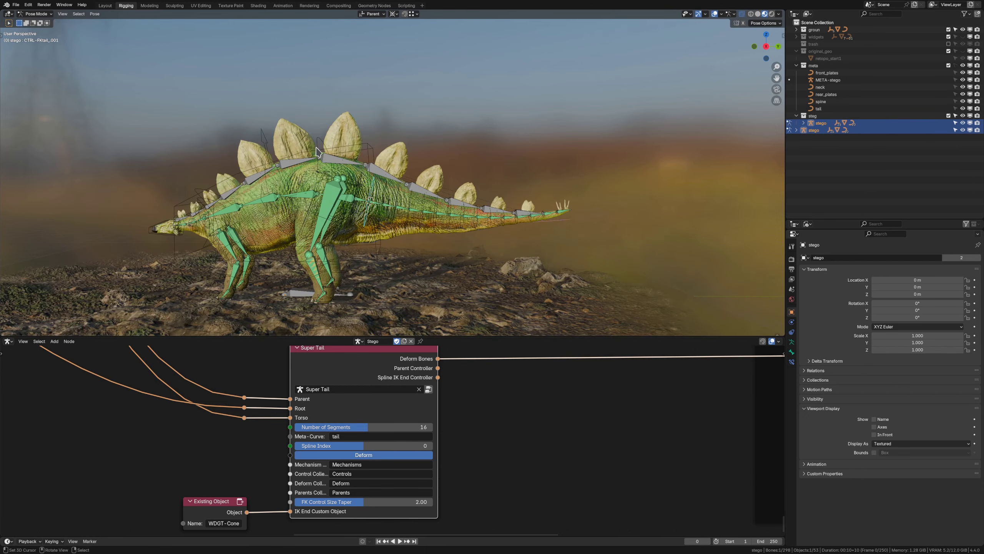
Try moving the CTRL-hips and CTRL-chest controls to test the spine's deformation
middle_click_drag(319, 145, 434, 145, "shift")
scroll(435, 145, "up", 2)
key("g")
right_click(374, 227)
middle_click_drag(374, 227, 389, 183, "shift")
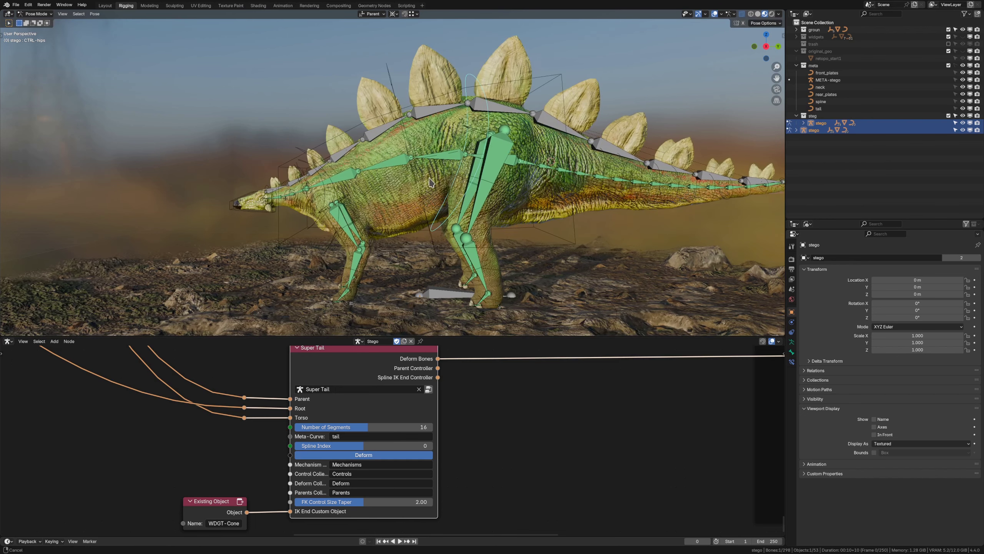
key("g")
left_click(396, 212)
right_click(347, 185)
key("g")
left_click(345, 196)
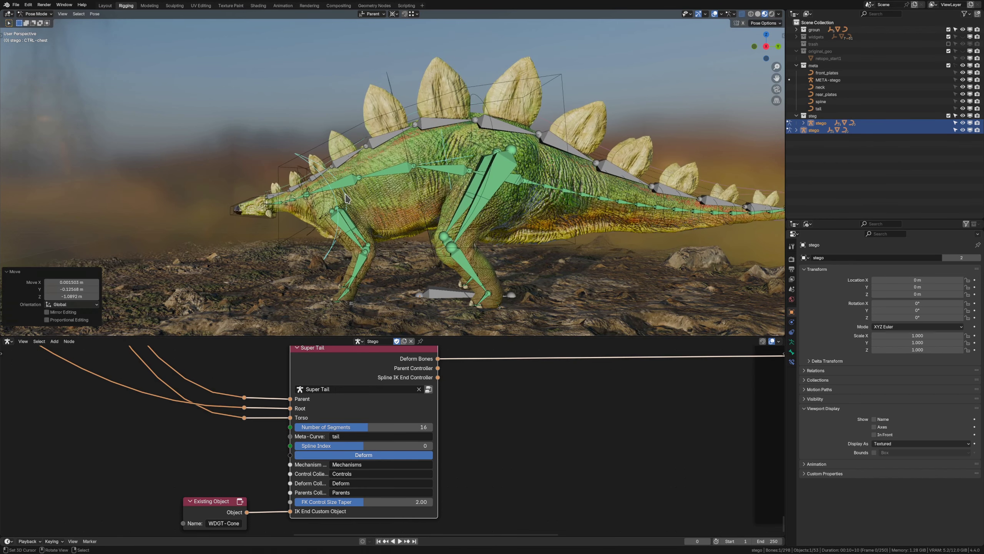
scroll(492, 136, "down", 4)
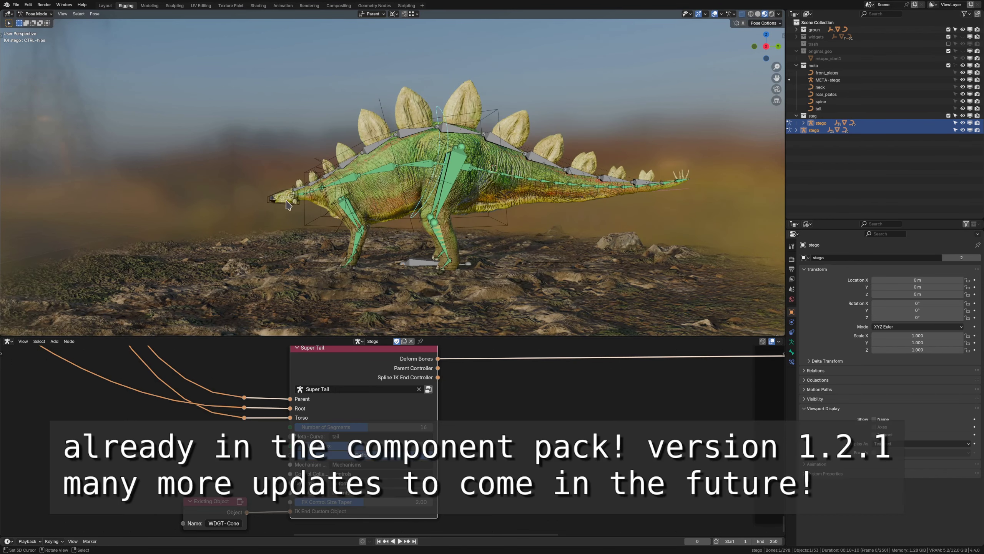
Try moving the neck's spine IK end control at the head
left_click(289, 202)
key("g")
left_click(286, 210)
middle_click_drag(354, 248, 361, 249)
middle_click_drag(360, 249, 341, 238, "shift")
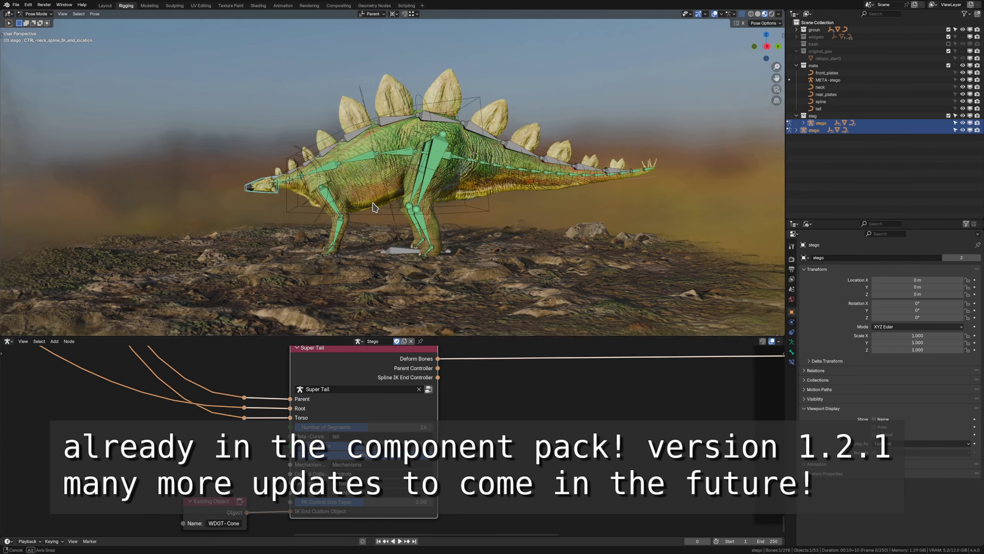
Select the PRNT-torso control and try moving the torso vertically along Z
right_click(374, 216)
key("g")
key("z")
right_click(402, 226)
middle_click_drag(468, 226, 433, 258, "shift")
scroll(392, 229, "up", 2)
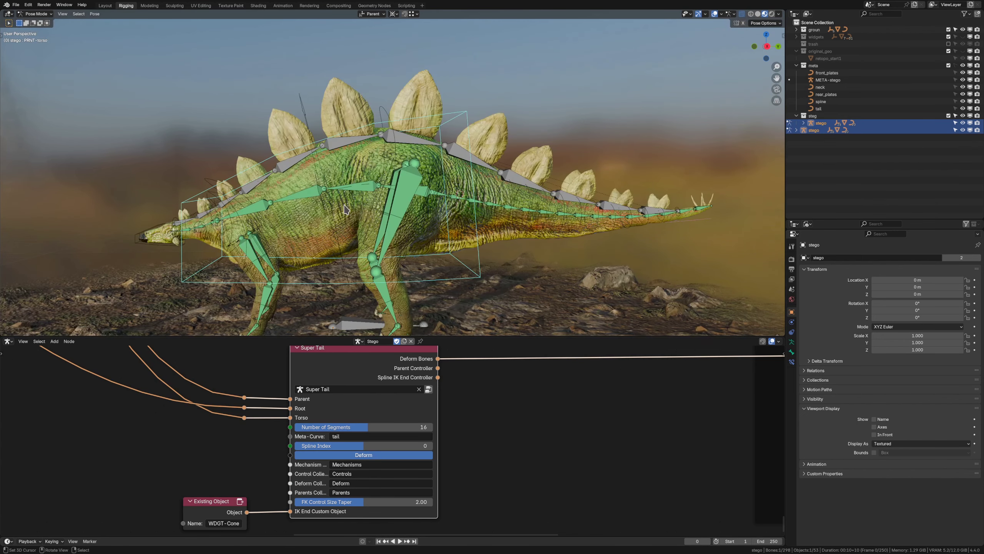
Turn off the X-ray display so the bones inside the body are hidden behind the mesh
left_click(342, 202)
scroll(372, 212, "down", 2)
key("z")
key("z")
key("z")
left_click(340, 200)
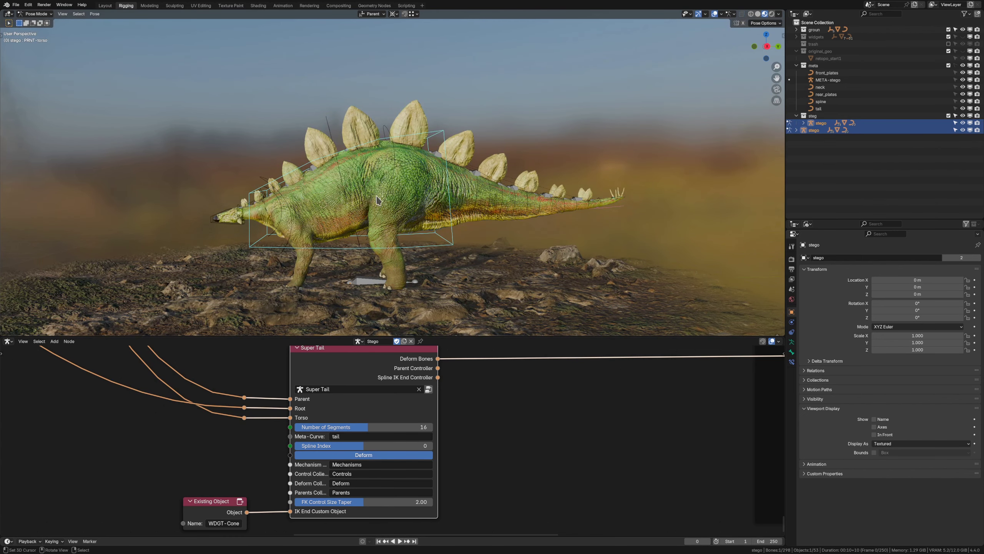
Examine the whole stegosaurus and the Stego node tree around the Super Tail node
middle_click_drag(303, 219, 397, 177)
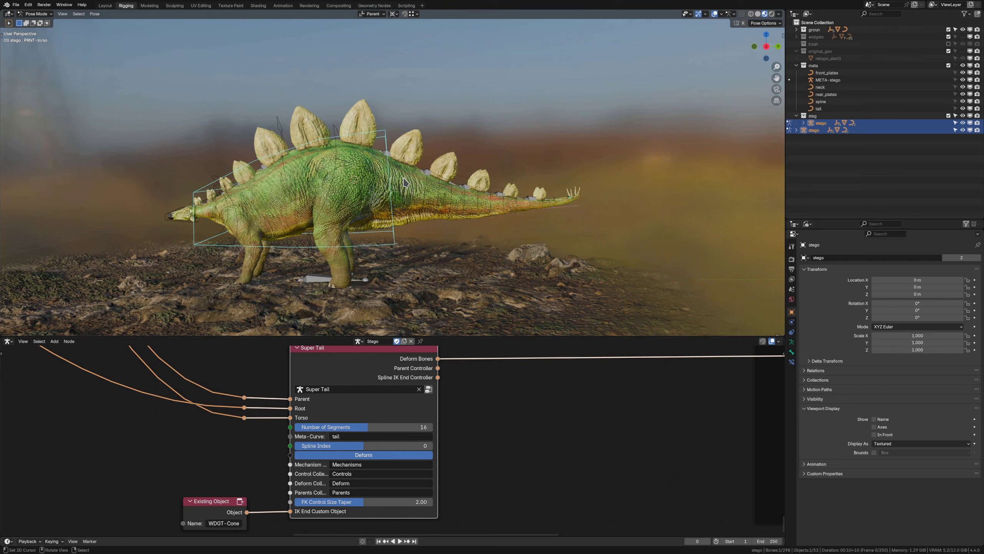
scroll(451, 193, "down", 2)
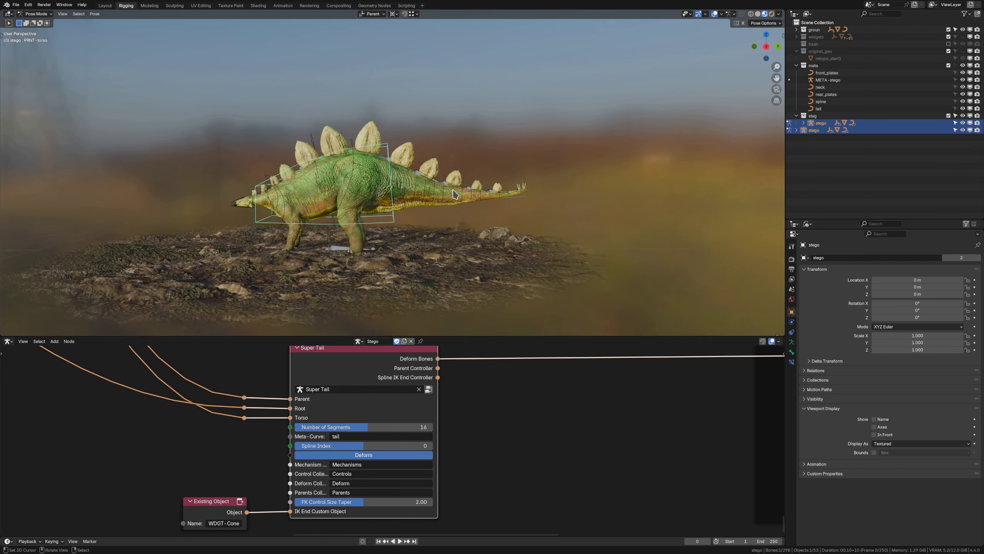
scroll(426, 225, "up", 2)
scroll(387, 399, "down", 8)
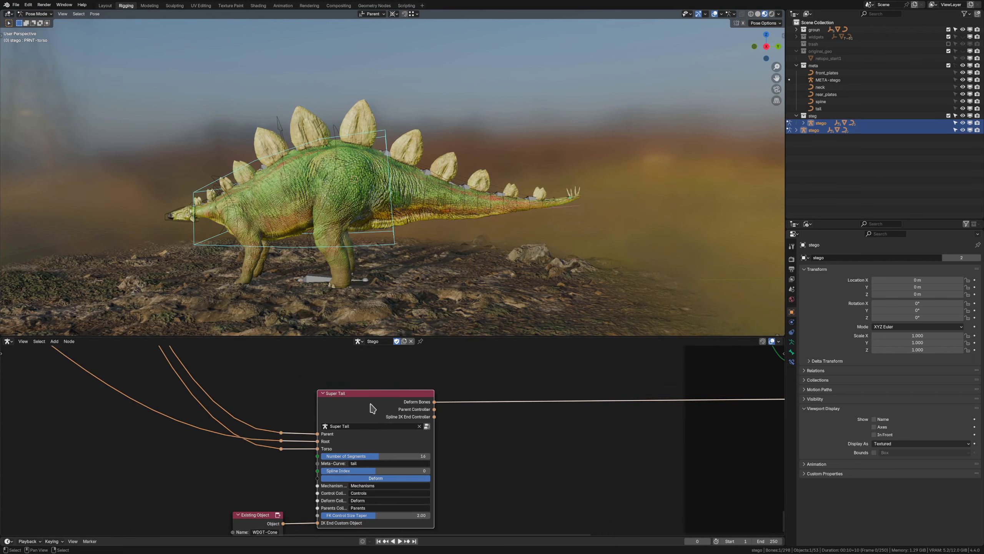
scroll(330, 415, "up", 2)
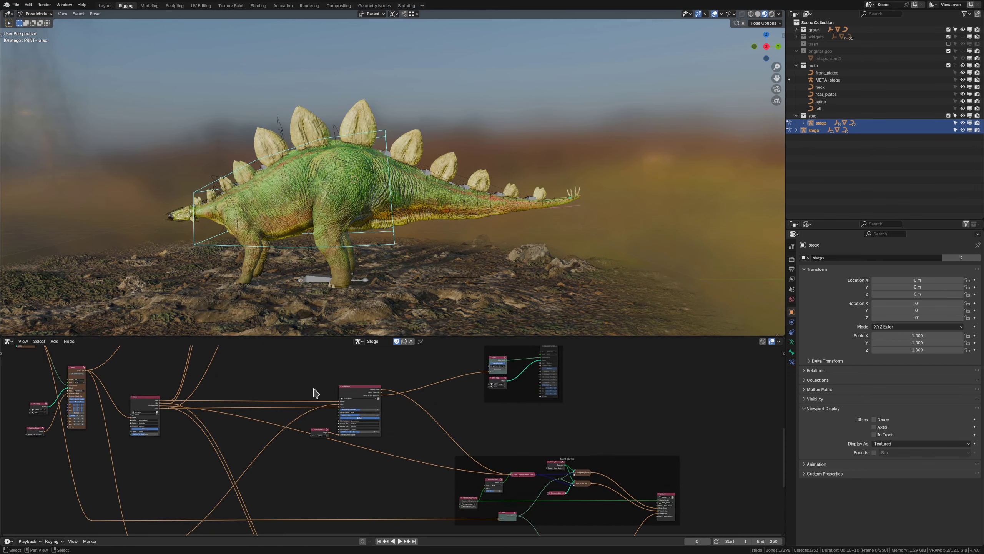
middle_click_drag(360, 388, 326, 495)
key("Tab")
key("Tab")
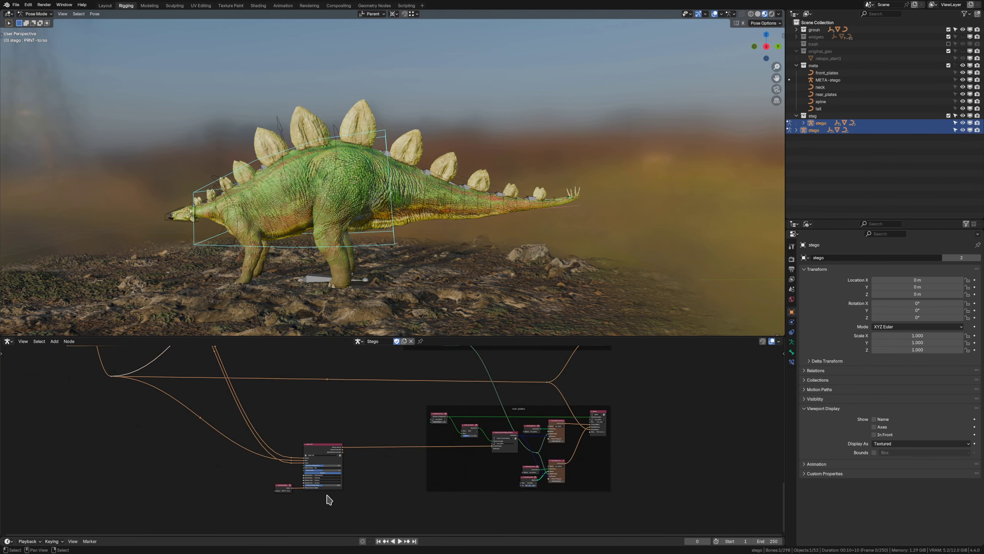
Examine the contents of the Super Tail node group and the Tail Switch Driver group nested inside it
left_click(334, 451)
key("Tab")
key("Tab")
scroll(267, 430, "up", 4)
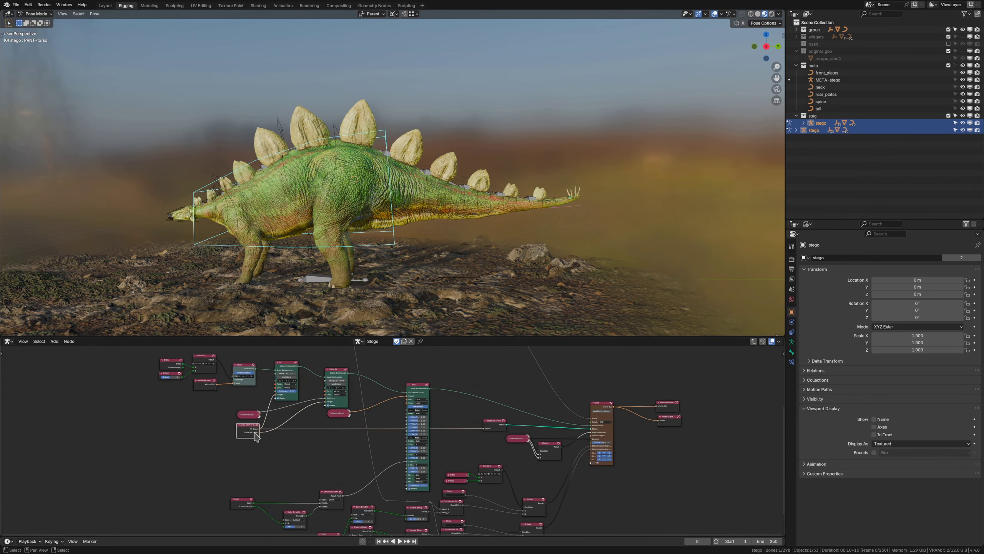
key("Tab")
scroll(316, 477, "down", 1)
key("Tab")
scroll(325, 458, "down", 3)
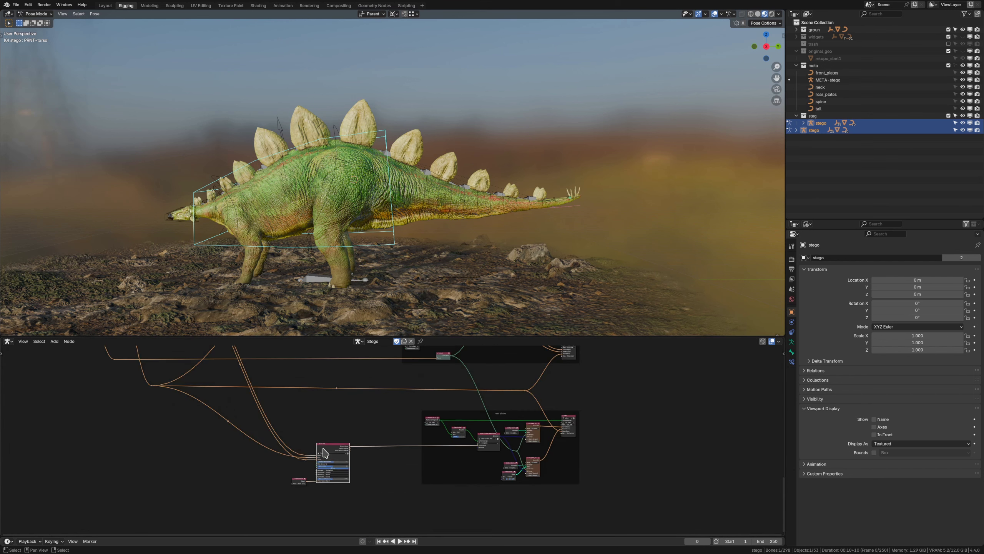
key("Tab")
key("Tab")
Examine the rear plates and front plates frames in the main Stego node tree
middle_click_drag(410, 432, 334, 455)
scroll(481, 414, "up", 3)
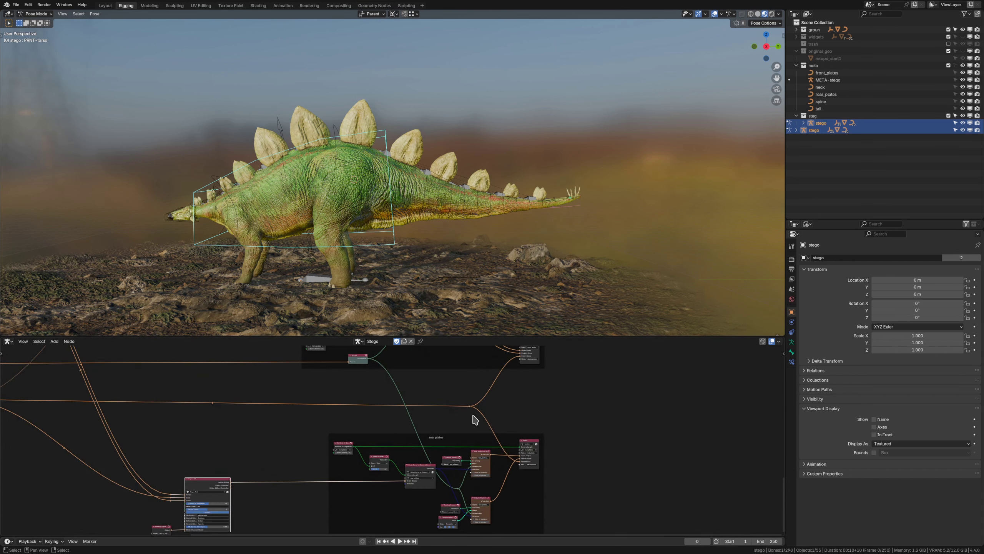
middle_click_drag(241, 444, 213, 496)
scroll(178, 387, "up", 2)
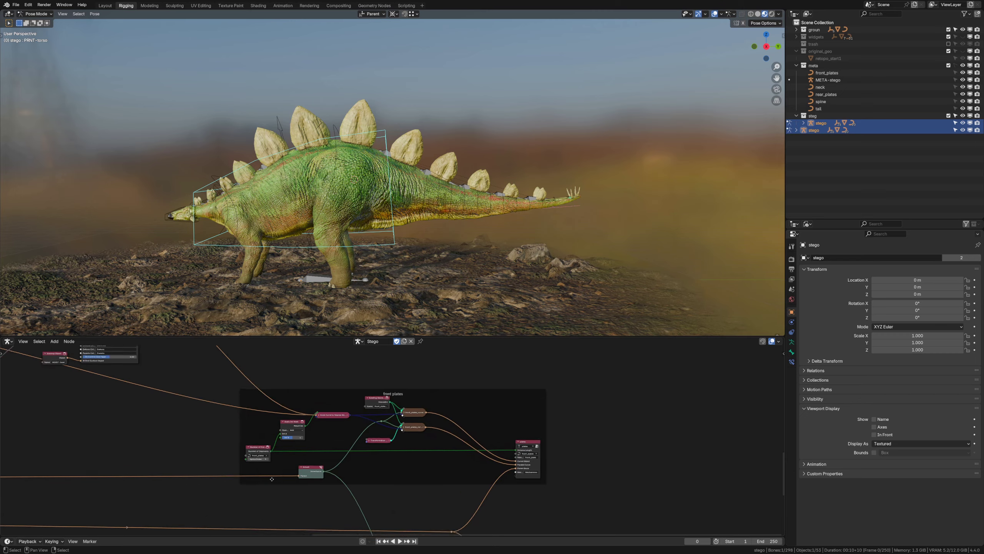
scroll(136, 401, "down", 1)
middle_click_drag(128, 403, 178, 347)
scroll(281, 403, "down", 1)
middle_click_drag(263, 519, 260, 473)
scroll(233, 419, "up", 2)
scroll(113, 438, "up", 1)
middle_click_drag(113, 438, 219, 410)
Examine the Spline Controls frame inside the Super Tail node group and return to the main tree
left_click(220, 410)
key("Tab")
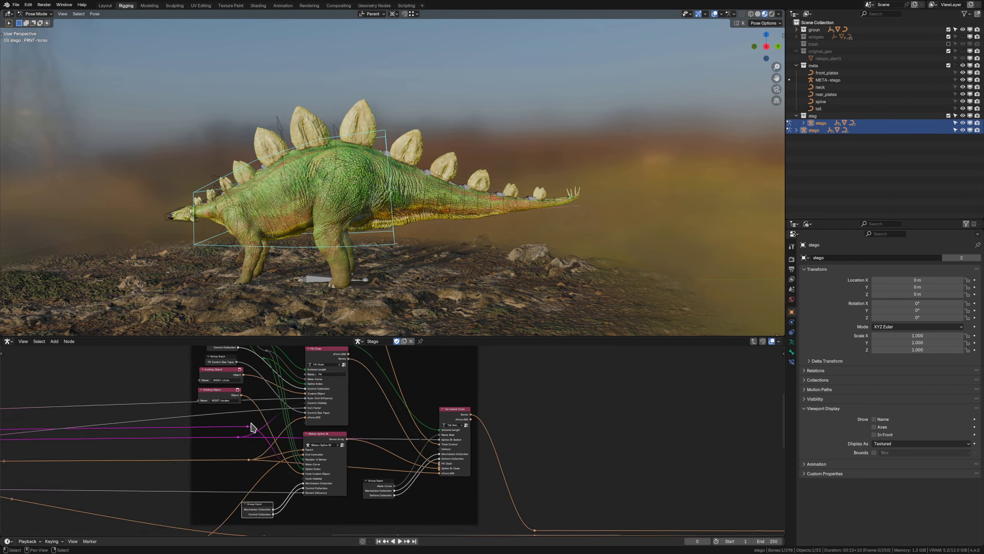
scroll(253, 427, "up", 3)
scroll(249, 457, "down", 2)
middle_click_drag(247, 503, 261, 526)
scroll(250, 435, "down", 2)
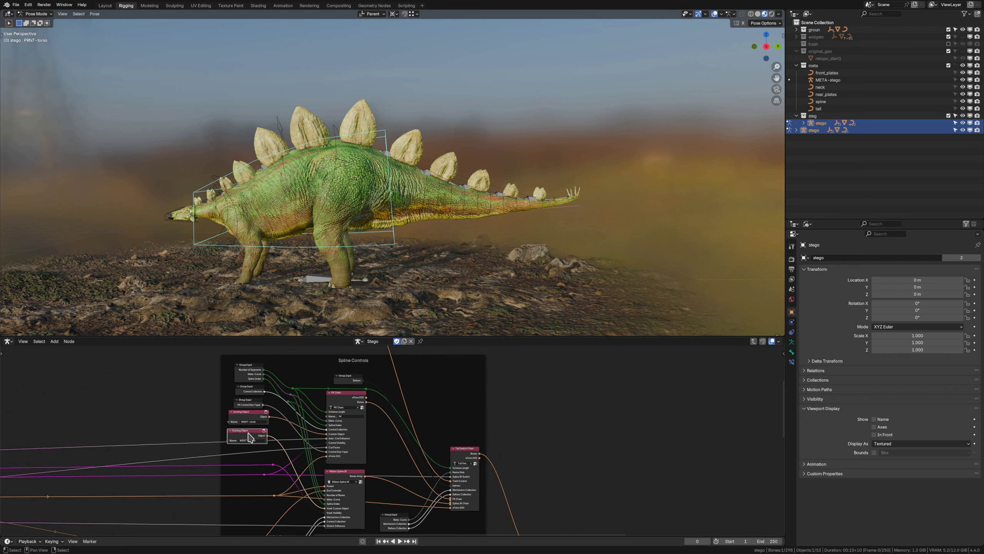
scroll(250, 437, "up", 1)
key("Tab")
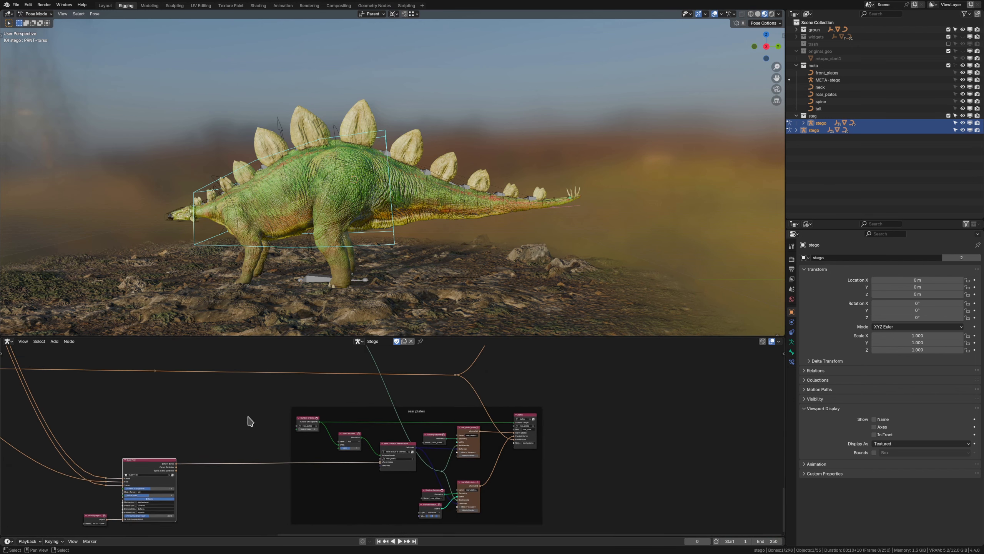
Examine the hook deformer nodes grouped inside the rear plates frame and return to the main tree
middle_click_drag(248, 418, 229, 432)
scroll(380, 467, "up", 2)
left_click(381, 466)
key("Tab")
scroll(382, 453, "up", 3)
middle_click_drag(393, 436, 237, 440)
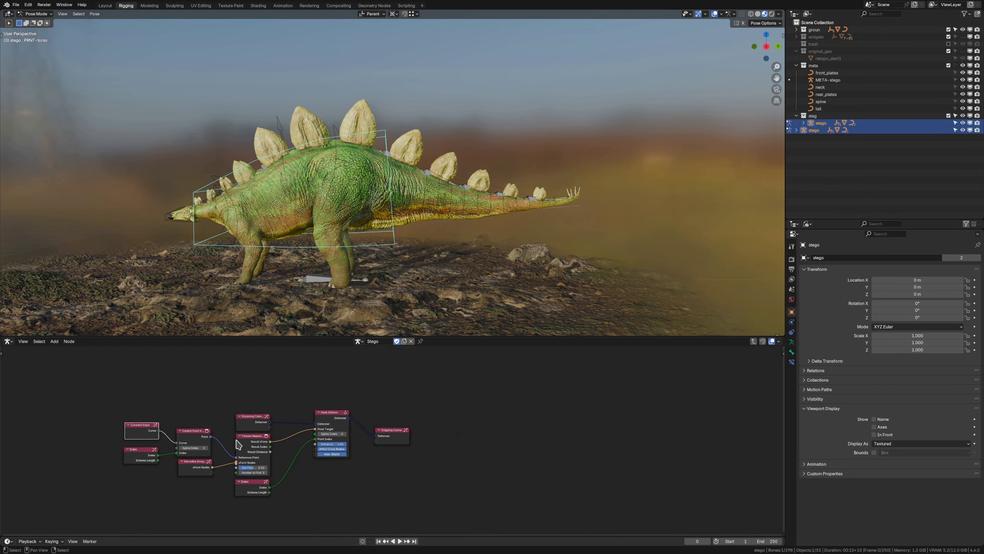
key("Tab")
Reopen the Super Tail node group and go into its nested Tail Switch Driver group
scroll(334, 462, "down", 3)
middle_click_drag(310, 403, 319, 480)
scroll(318, 480, "up", 3)
middle_click_drag(194, 361, 325, 507)
scroll(343, 457, "up", 3)
left_click(273, 420)
scroll(279, 423, "up", 3)
scroll(312, 468, "down", 6)
key("Tab")
key("Tab")
left_click(317, 430)
key("Tab")
middle_click_drag(413, 441, 380, 403)
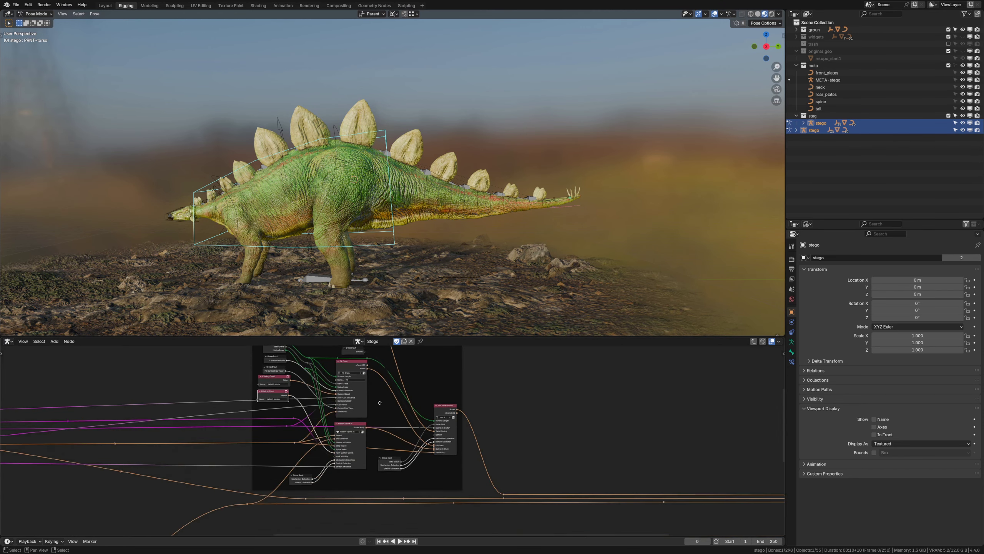
left_click(444, 413)
key("Tab")
scroll(448, 168, "up", 2)
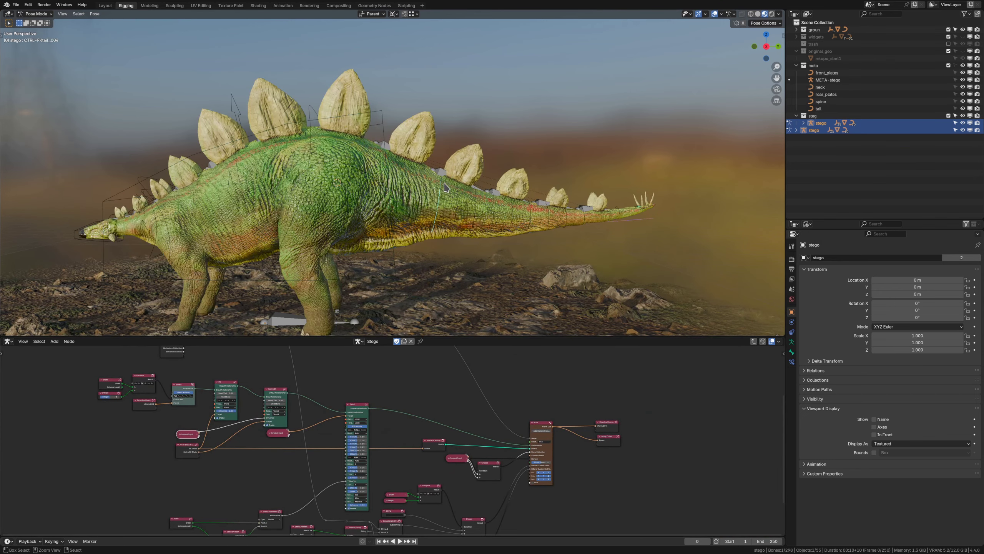
Turn on the X-ray display so the rig's bones show through the stegosaurus mesh
key("alt+z")
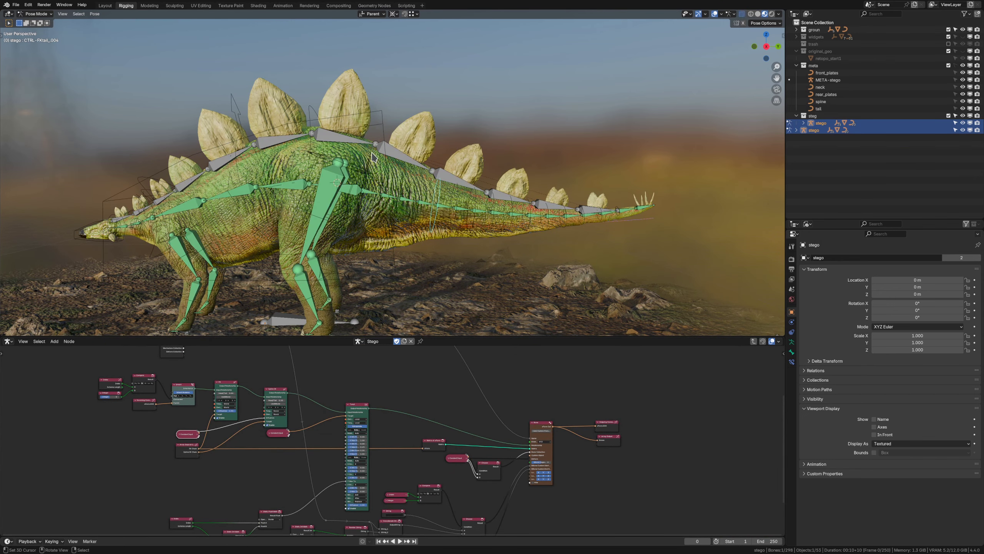
right_click(372, 157)
middle_click_drag(372, 158, 396, 173)
Try twisting the tail with CTRL-tail_twist and curling it upward by rotating the FK tail controls
left_click(432, 192)
key("r")
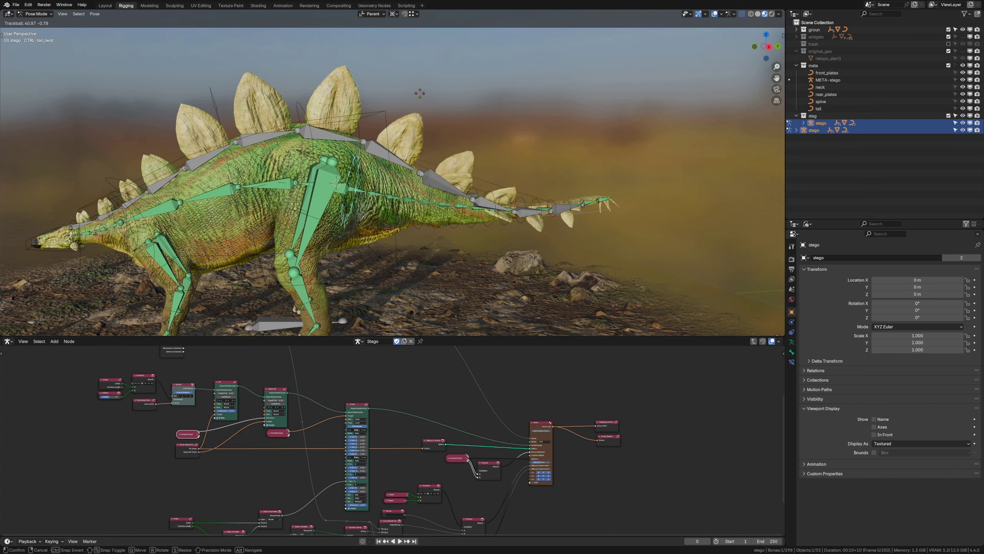
left_click(394, 207)
key("r")
left_click(498, 158)
scroll(492, 155, "down", 1)
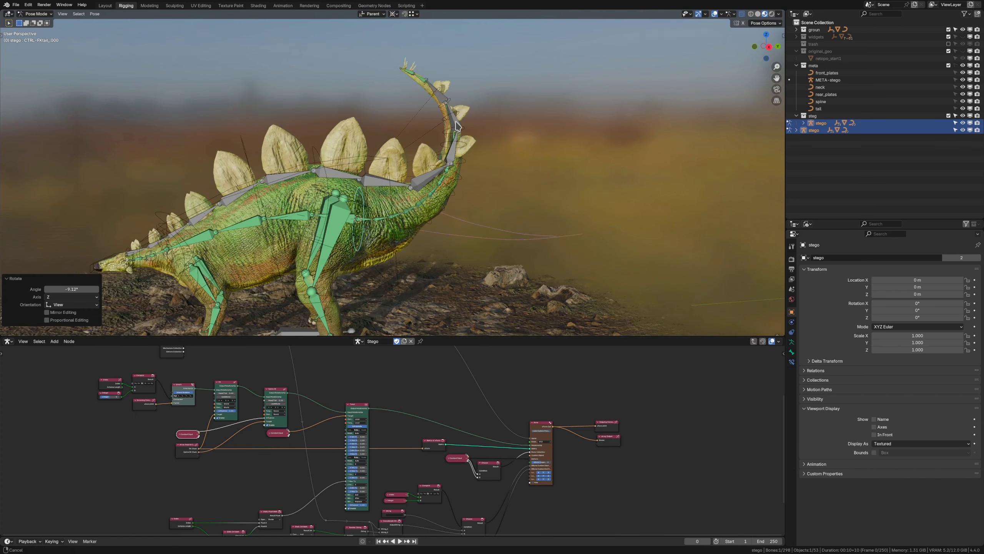
middle_click_drag(480, 153, 423, 176)
Select the DFRM-tail.005 bone and display its bone constraints in a widened properties area
left_click(450, 205)
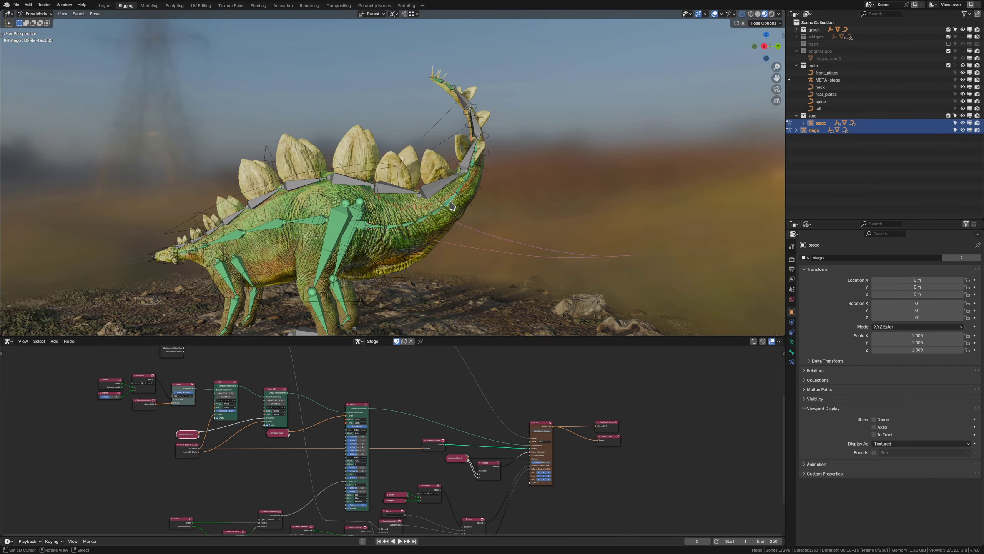
scroll(507, 204, "up", 2)
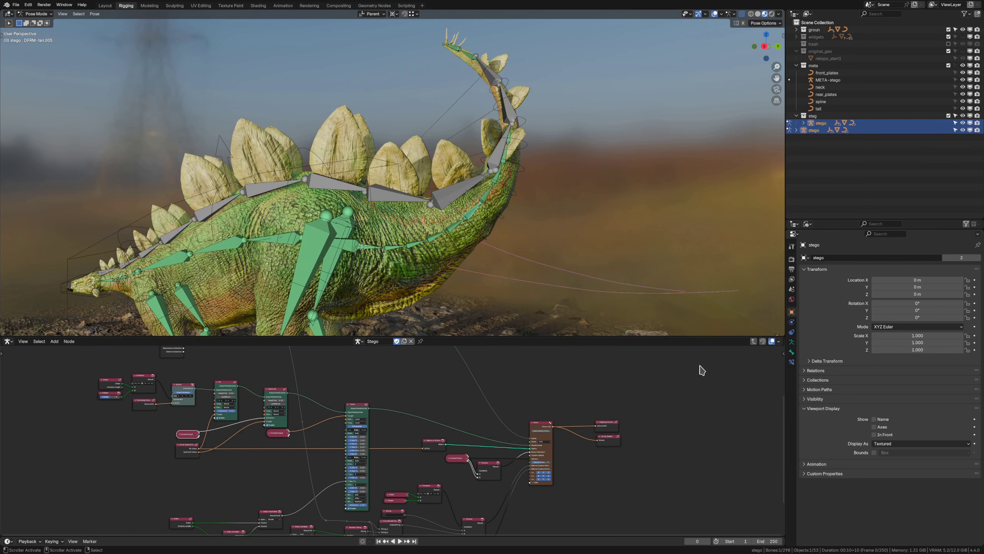
left_click(792, 362)
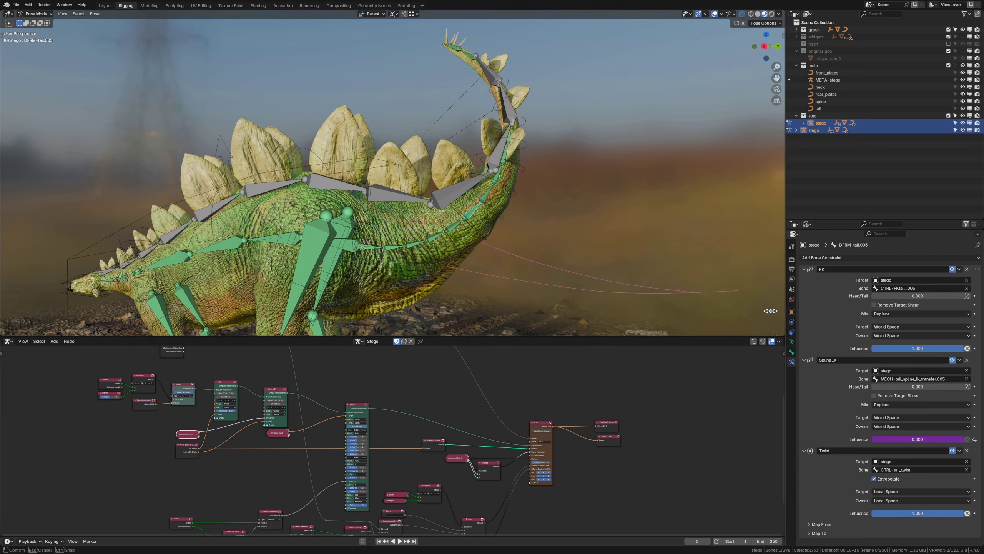
left_click_drag(785, 306, 629, 306)
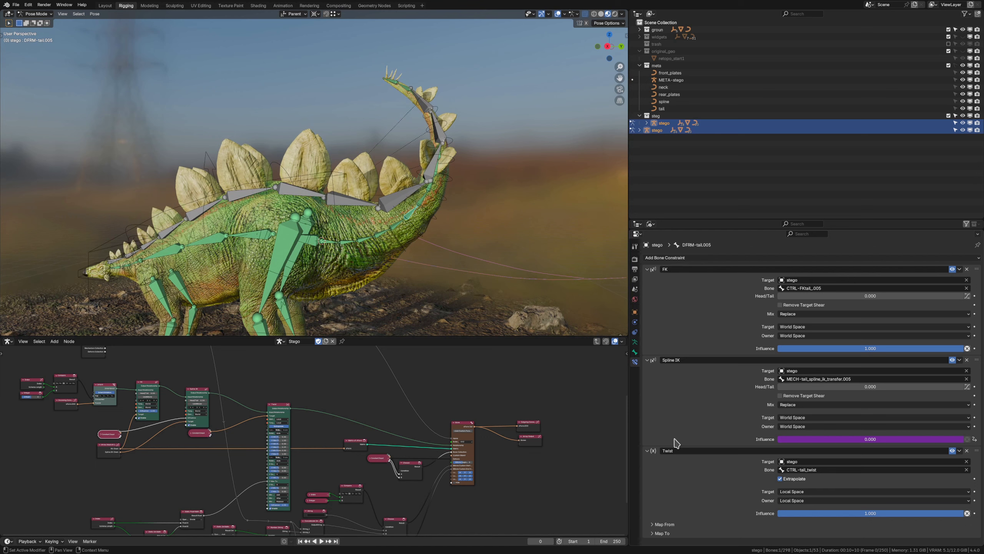
Select the FK node and try varying the influence of the tail bones' FK constraint
left_click(273, 404)
middle_click_drag(195, 403, 286, 436)
scroll(302, 389, "up", 3)
left_click(256, 381)
scroll(267, 383, "up", 1)
scroll(267, 382, "up", 2)
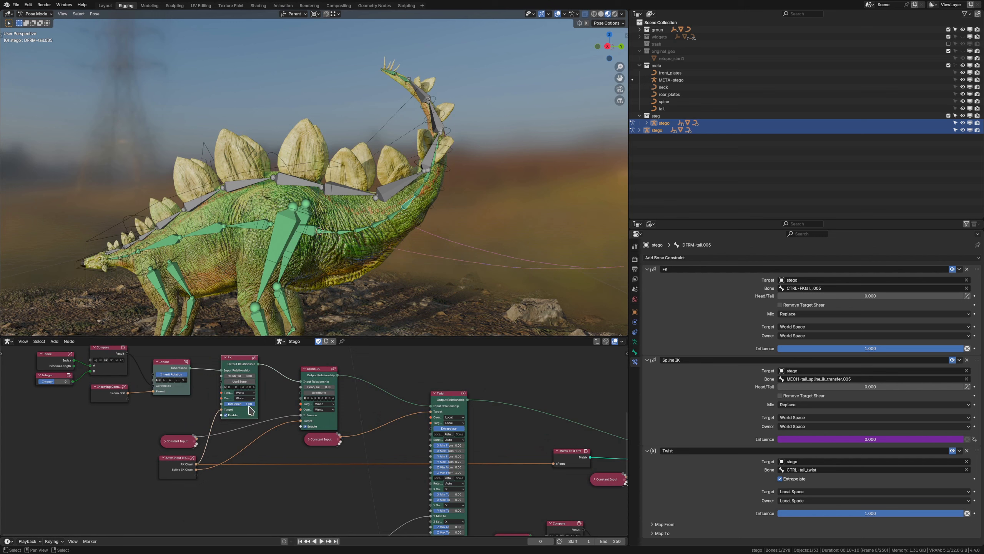
left_click_drag(241, 404, 209, 404)
left_click_drag(792, 348, 961, 349)
left_click_drag(792, 348, 963, 348)
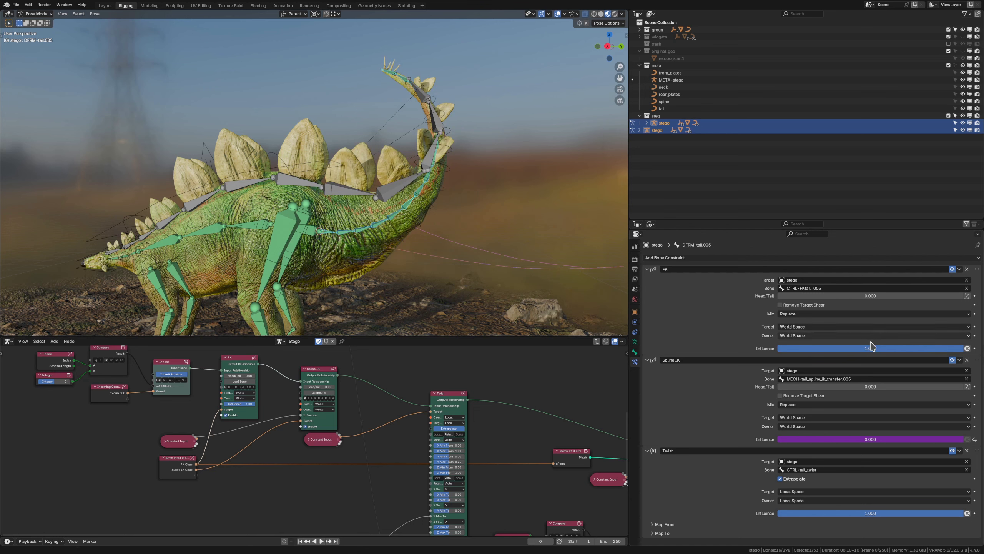
left_click_drag(871, 346, 961, 348)
Try varying the Twist node's influence and switching its owner space to Pose, then restore Local
middle_click_drag(247, 376, 231, 375)
scroll(279, 417, "down", 2)
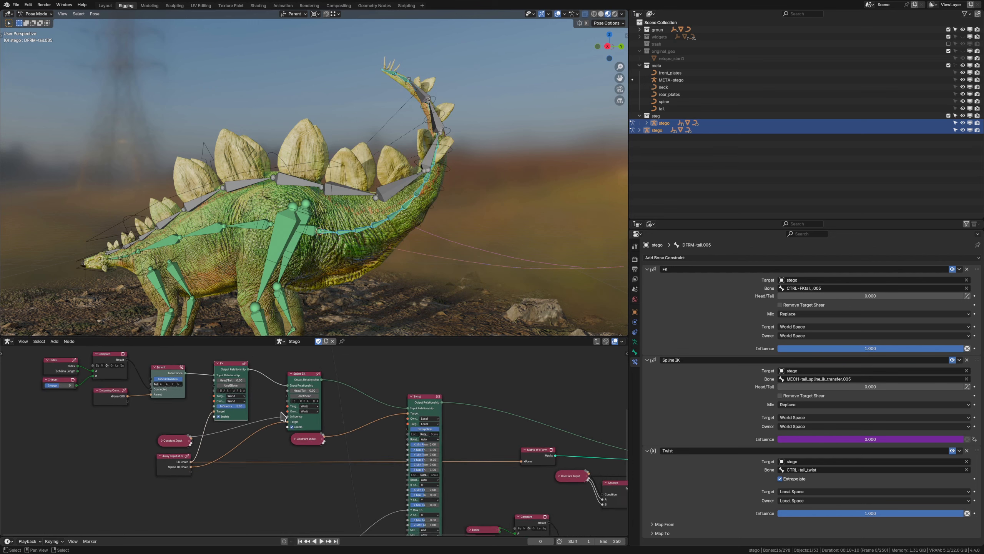
middle_click_drag(310, 429, 231, 433)
scroll(231, 434, "down", 2)
scroll(273, 434, "up", 3)
middle_click_drag(280, 465, 271, 377)
scroll(271, 377, "up", 2)
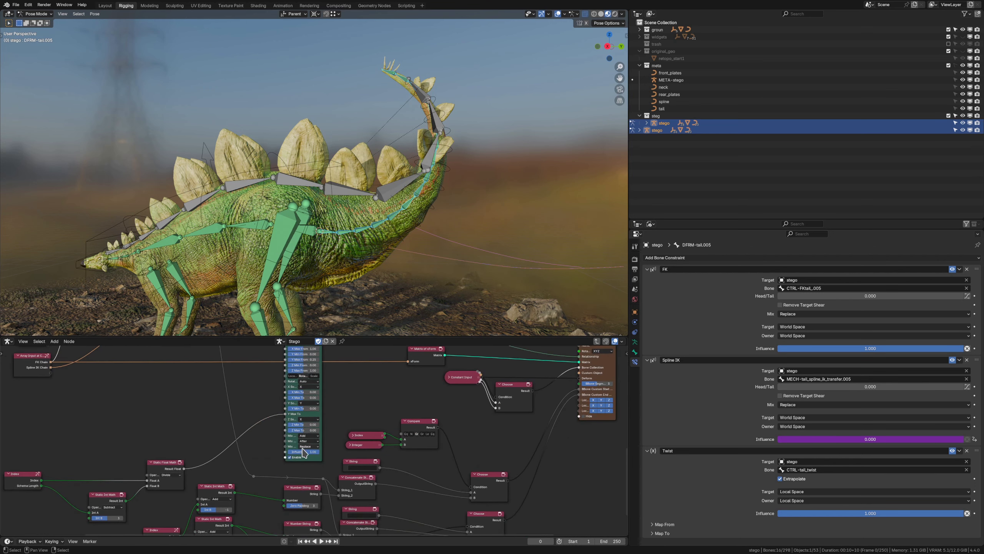
left_click_drag(304, 451, 325, 449)
scroll(255, 428, "down", 3)
middle_click_drag(270, 357, 282, 412)
scroll(295, 411, "up", 2)
left_click(323, 381)
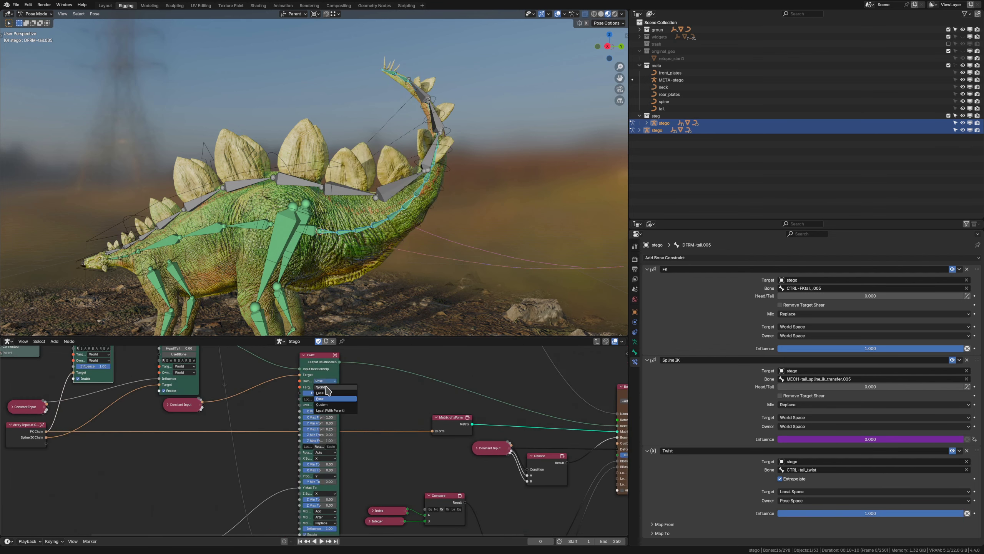
Try switching the FK node's target space to Local, then set it back to World
middle_click_drag(96, 354, 171, 407)
left_click(173, 408)
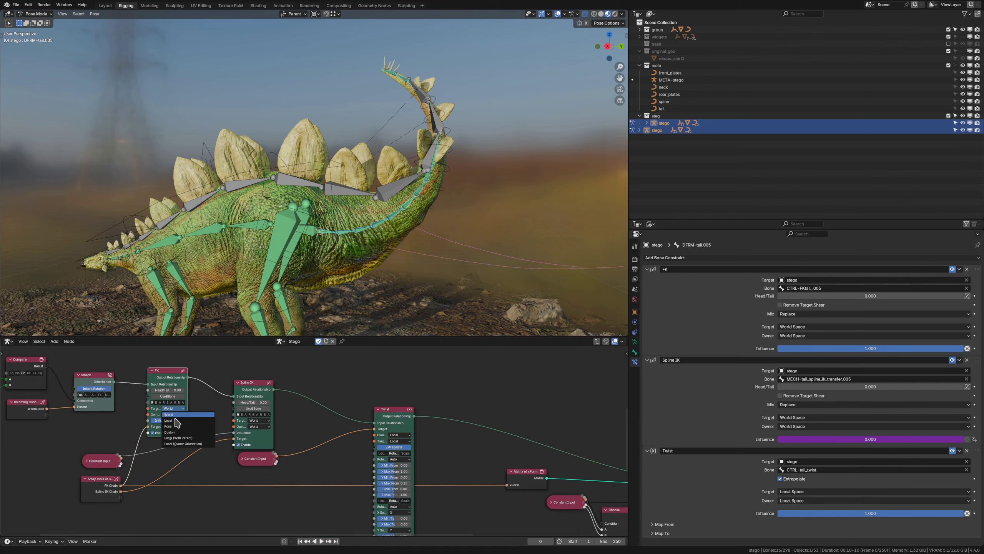
left_click(176, 421)
left_click(173, 410)
left_click(174, 400)
Leave the Tail Switch Driver group and return to the enclosing Super Tail node group
scroll(300, 396, "down", 1)
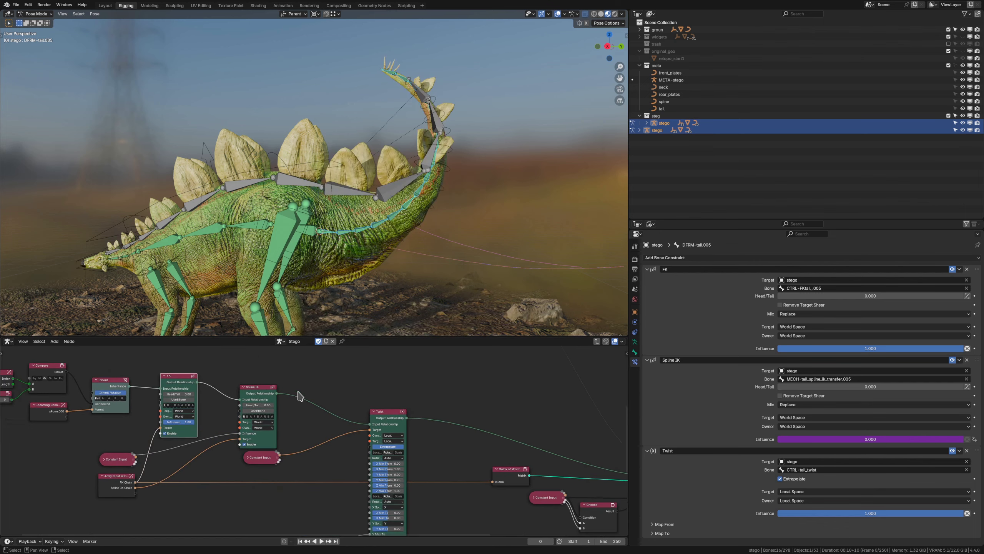
scroll(360, 181, "down", 3)
scroll(360, 181, "up", 2)
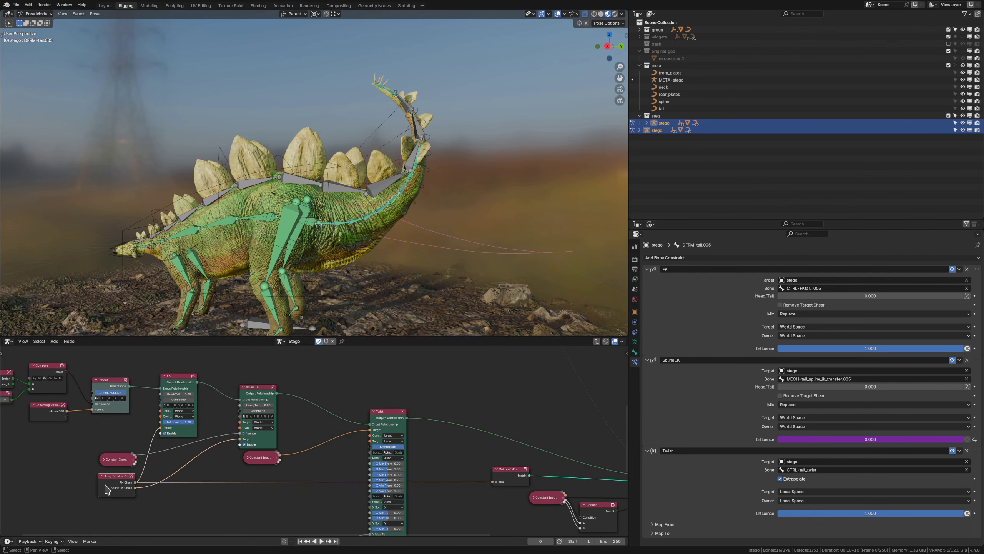
key("Tab")
scroll(257, 448, "down", 4)
Clear the rotation of the curled tail's FK controls and select the CTRL-tail_twist control
mouse_move(343, 114)
middle_mouse_down()
mouse_move(382, 117)
mouse_move(346, 132)
middle_mouse_up()
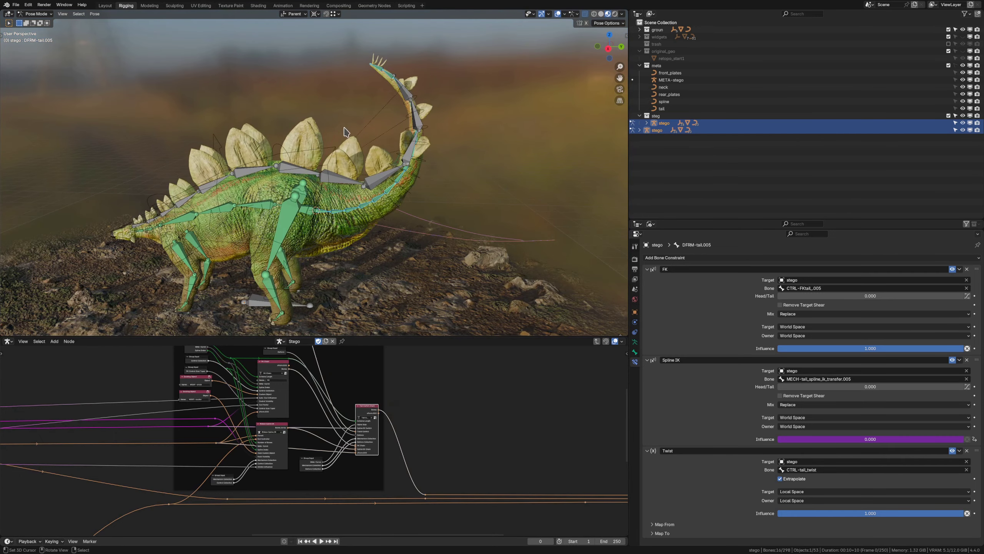
left_click(383, 220)
key("alt+r")
middle_click_drag(380, 214, 348, 197)
left_click(333, 199)
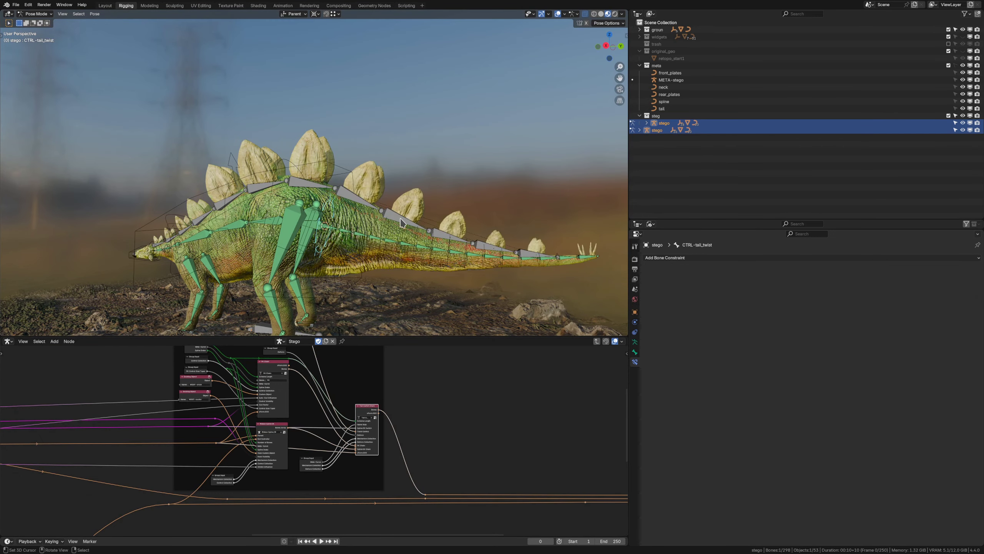
middle_click_drag(416, 223, 415, 226)
Add a Choose Nearest Point utility node in an empty area of the Super Tail group
scroll(358, 383, "up", 1)
middle_click_drag(358, 382, 388, 387)
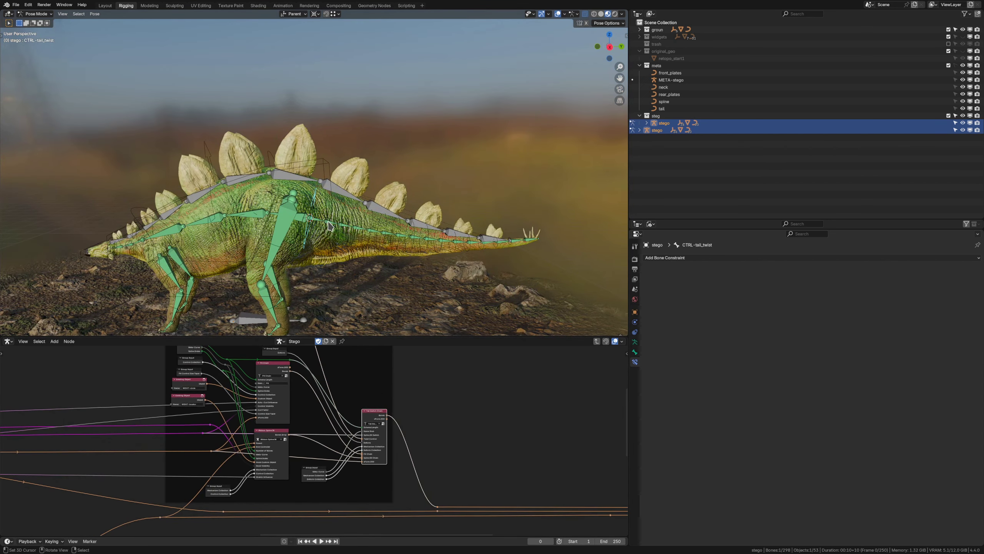
middle_click_drag(155, 368, 461, 426)
scroll(283, 414, "up", 4)
key("shift+a")
mouse_move(277, 477)
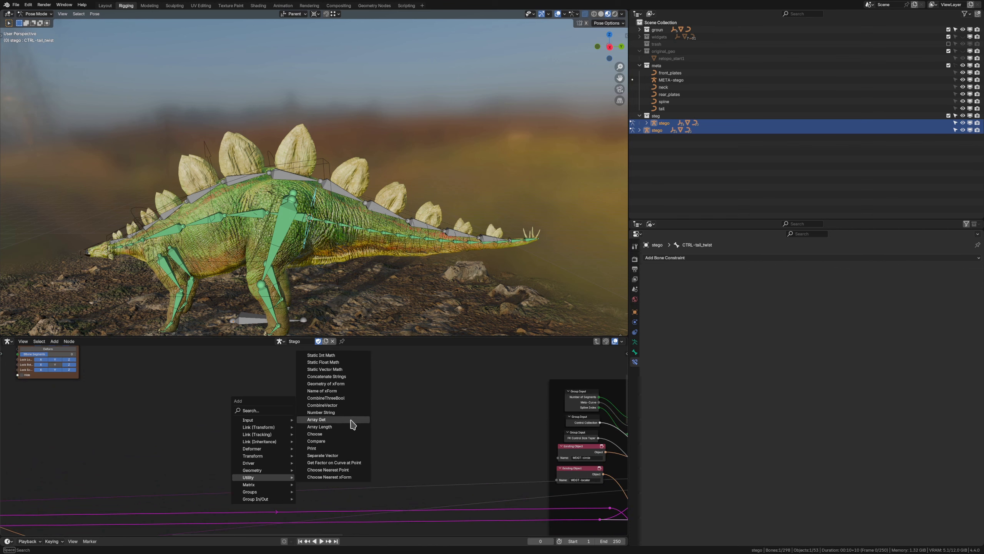
left_click(358, 470)
left_click(196, 406)
Add a Choose Nearest xForm utility node near the Choose Nearest Point node
scroll(248, 402, "up", 4)
key("shift+a")
mouse_move(271, 396)
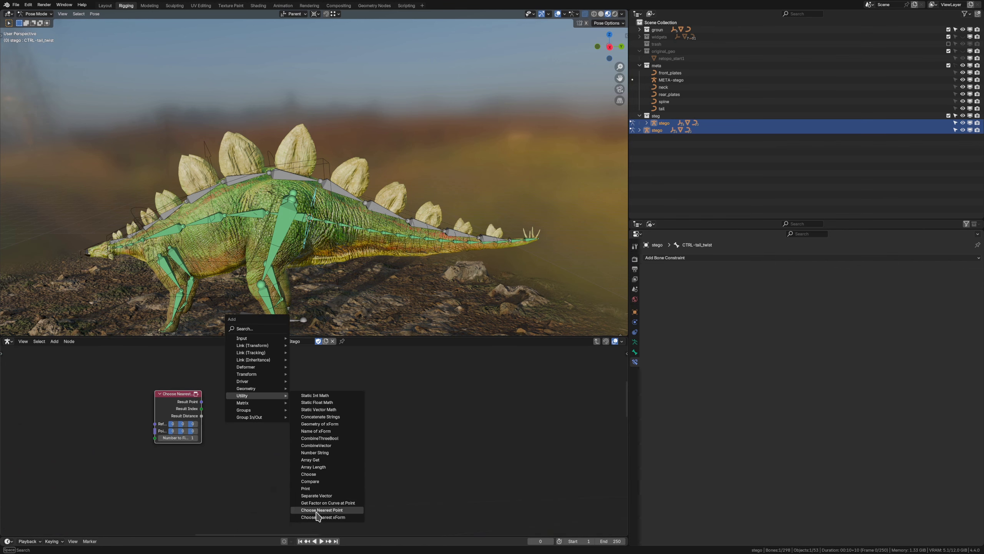
left_click(316, 517)
left_click(212, 397)
scroll(199, 400, "up", 3)
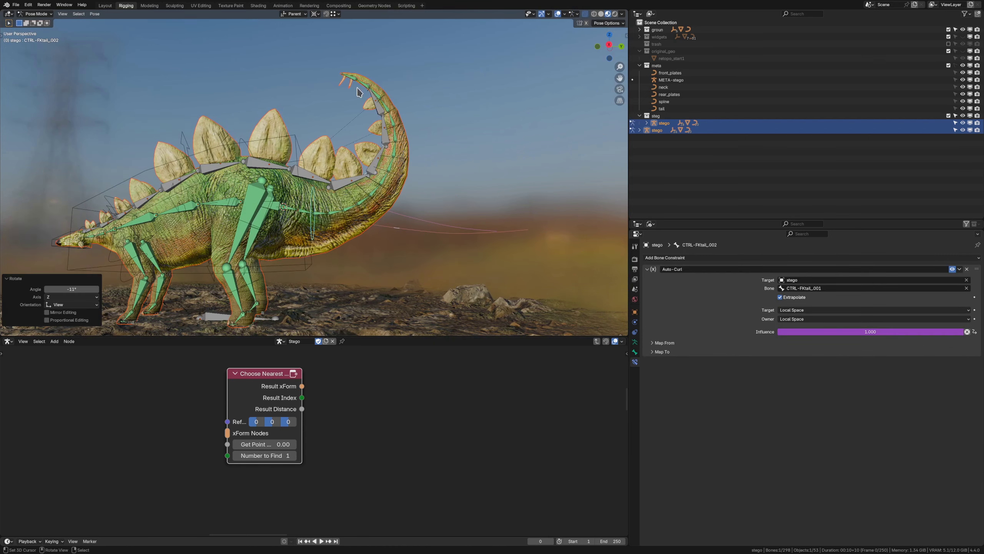
Try rotating the CTRL-FKtail_002 control further, then clear the rotation to straighten the tail
key("r")
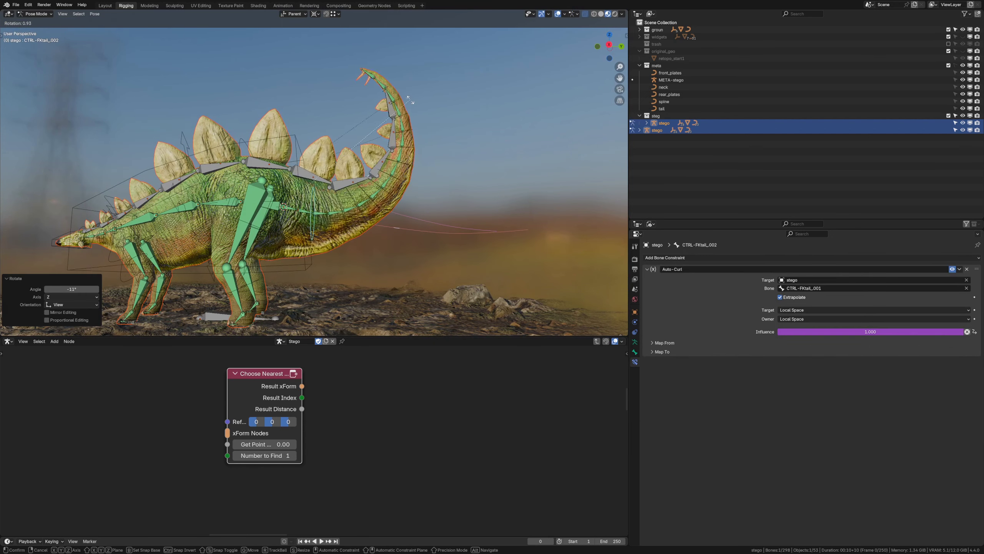
right_click(412, 114)
key("alt+r")
Select the CTRL-FKtail_012 control and the DFRM-rear_plate.001 bone to inspect the plate bones against the tail bones
right_click(314, 176)
scroll(314, 174, "up", 2)
key("r")
right_click(324, 173)
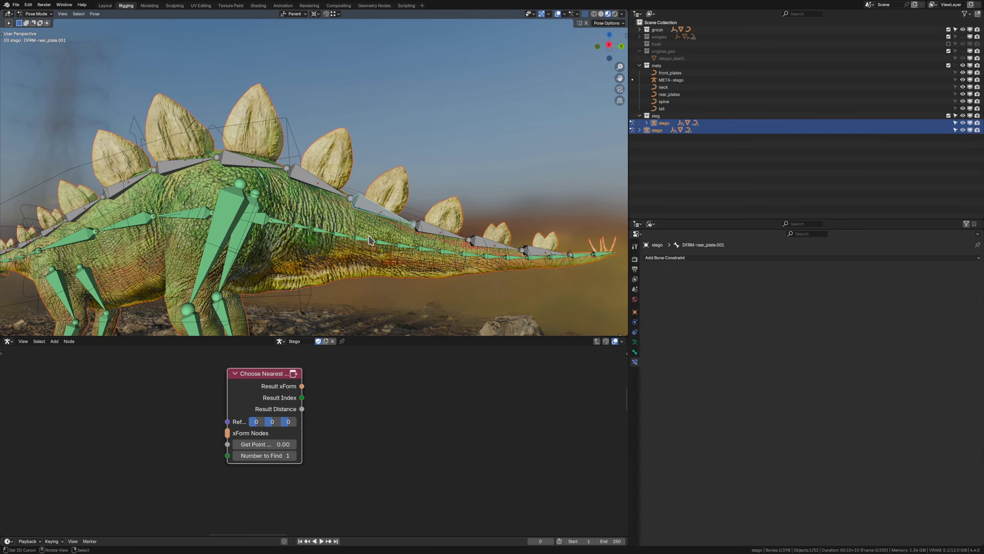
left_click(532, 255)
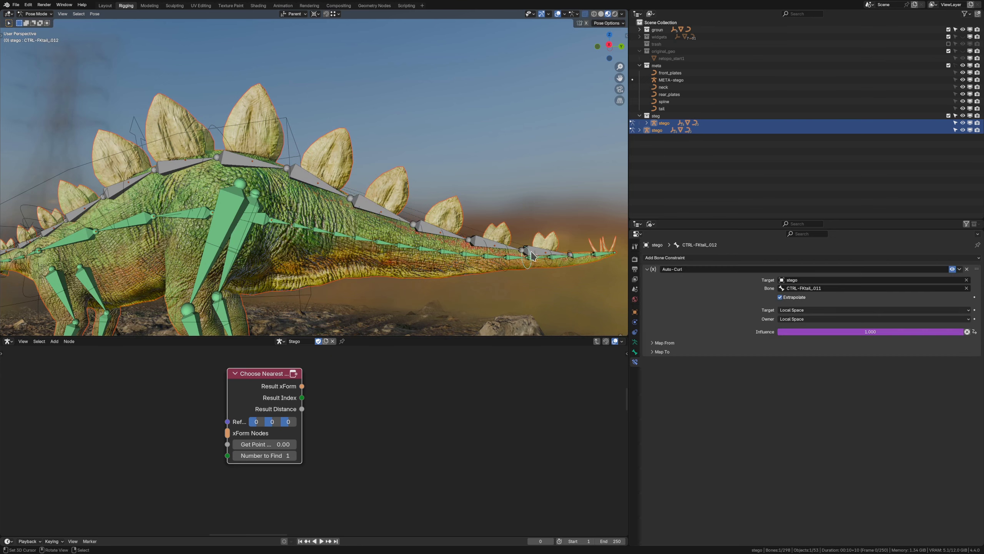
left_click(378, 220)
middle_click_drag(412, 224, 375, 200)
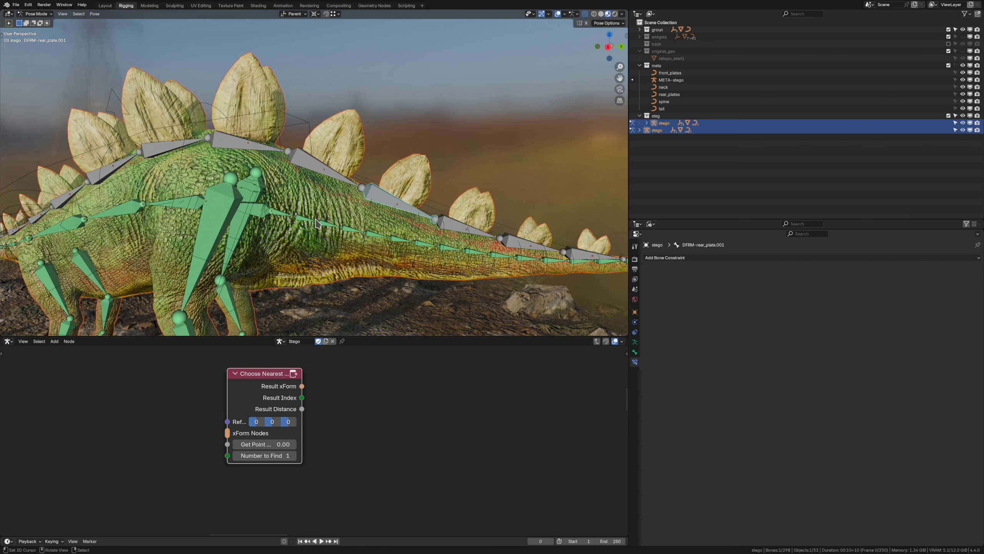
Select the CTRL-FKtail_013 control and the DFRM-rear_plate.000 bone to compare the plate bones with the nearby tail bones
middle_click_drag(404, 215, 341, 205, "shift")
scroll(307, 201, "down", 2)
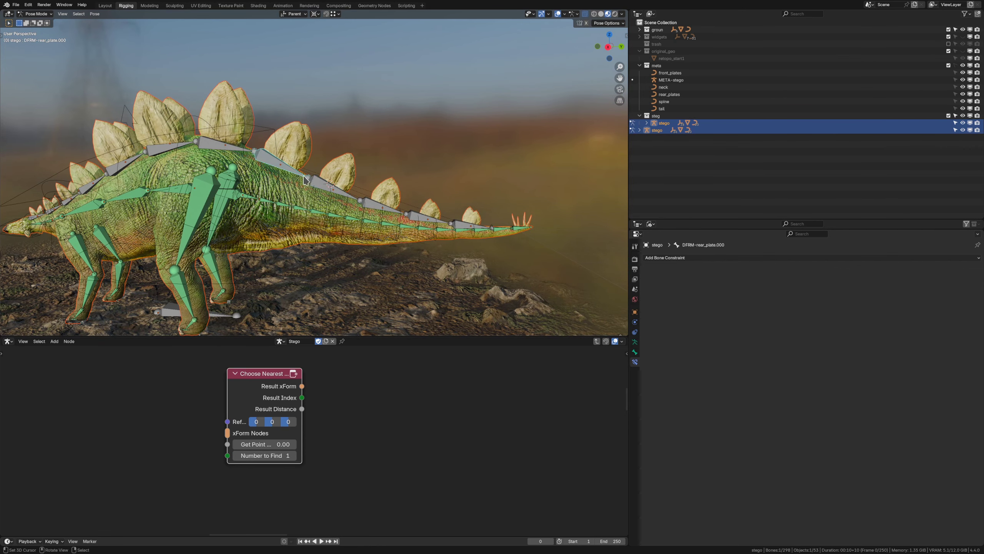
left_click(413, 218)
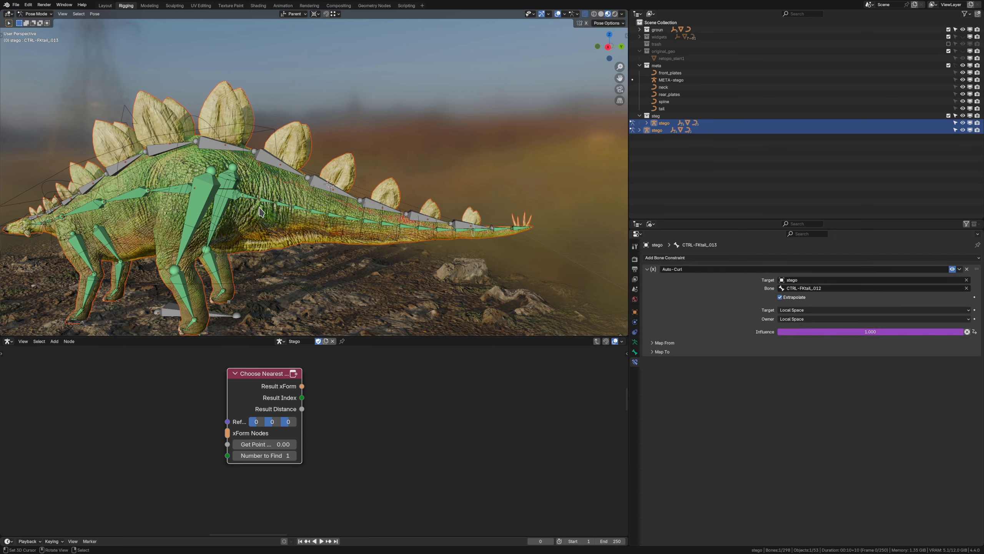
left_click(284, 210)
middle_click_drag(285, 209, 421, 209)
left_click(280, 175)
Examine the bone, driver and inheritance node network across the Super Tail group
scroll(295, 417, "down", 11)
middle_click_drag(187, 414, 305, 393)
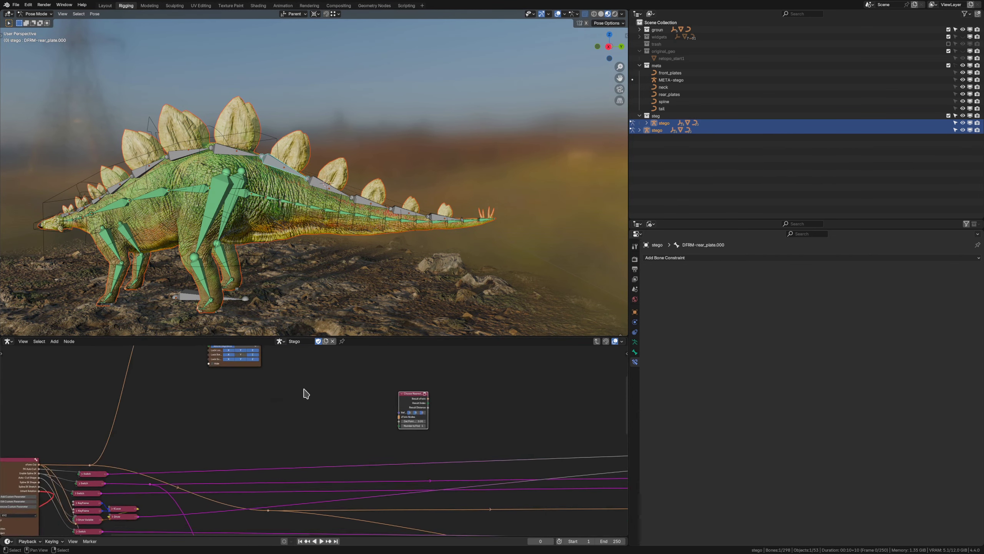
scroll(299, 407, "down", 3)
scroll(280, 434, "down", 1)
middle_click_drag(128, 504, 282, 413)
middle_click_drag(387, 532, 293, 416)
scroll(287, 421, "up", 5)
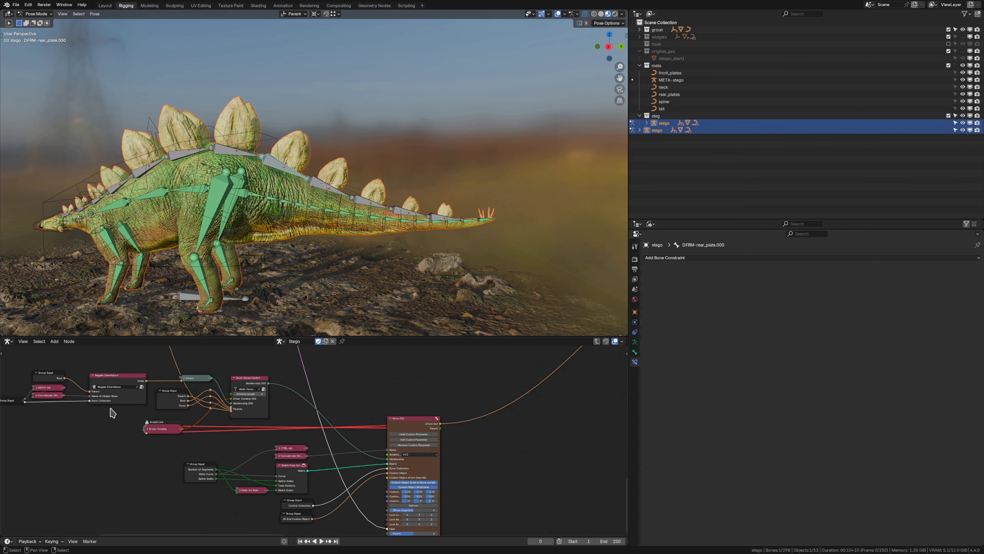
Leave the Super Tail group, lower the Super Tail node's Number of Segments, and regenerate the rig
left_click(115, 400)
key("Tab")
middle_click_drag(264, 476, 268, 462)
key("Tab")
scroll(204, 483, "up", 3)
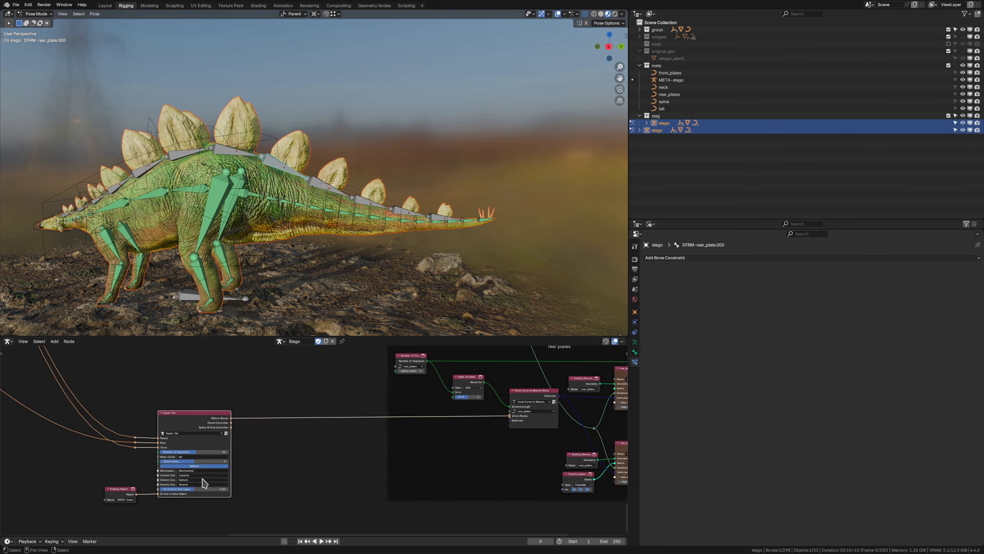
scroll(200, 473, "up", 1)
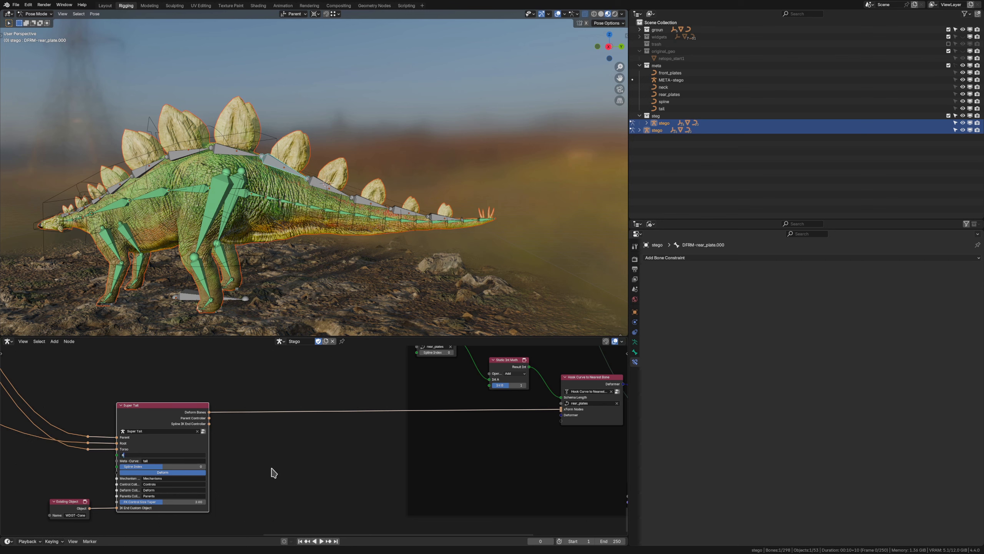
key("Return")
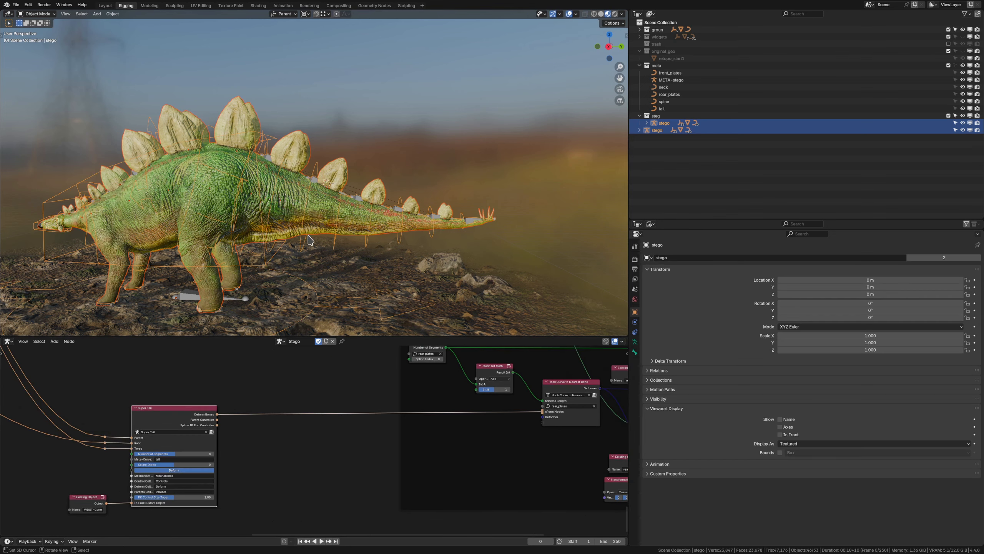
Try rotating the CTRL-FKtail_002 control on the regenerated armature in Pose Mode, and cancel the rotation
key("ctrl+Tab")
middle_click_drag(311, 236, 318, 235)
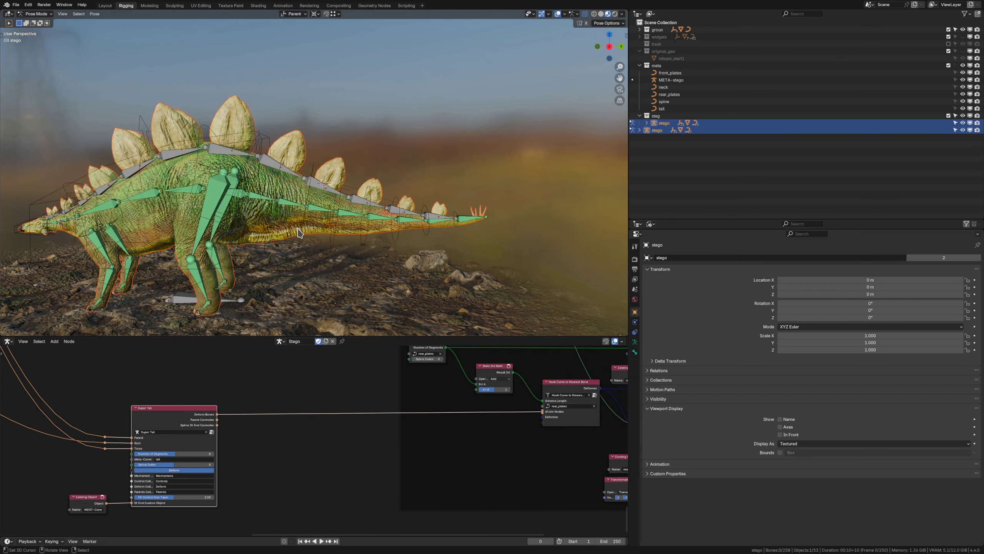
left_click(307, 235)
key("r")
right_click(368, 225)
Parent the GEOM-stego mesh to the stego armature with automatic weights
key("ctrl+Tab")
right_click(299, 197)
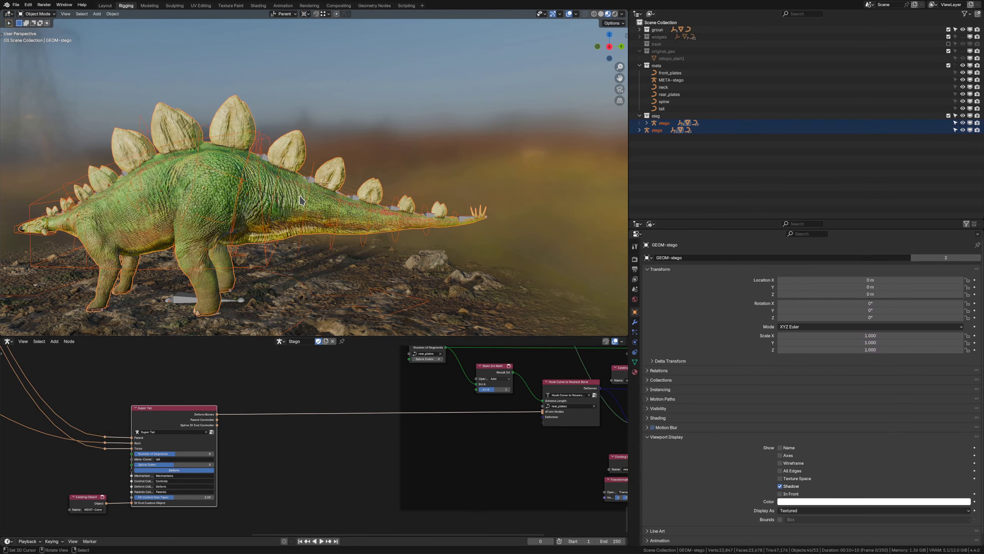
key("ctrl+p")
left_click(310, 170)
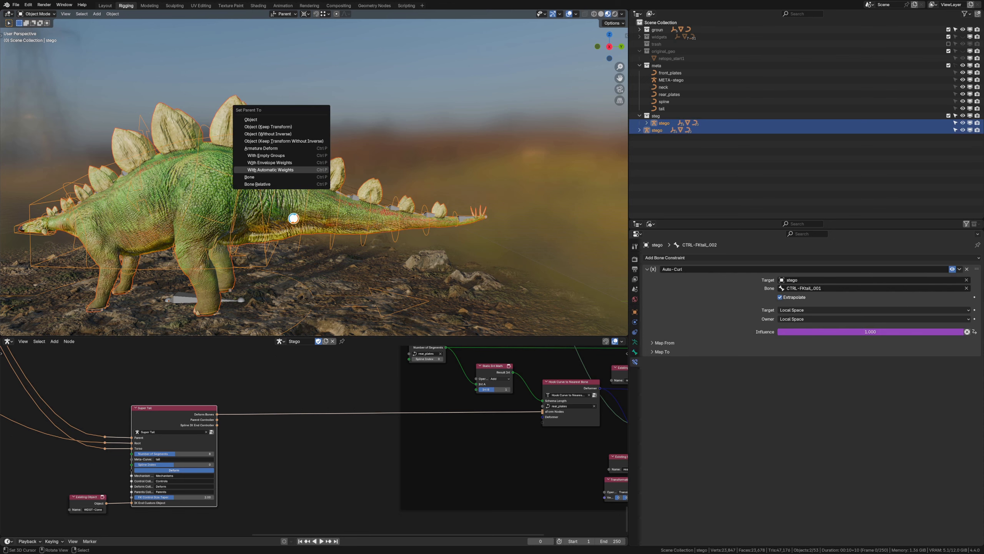
Test the new weights by briefly rotating CTRL-FKtail_002, cancel the rotation, and put the stego armature back into Pose Mode
key("ctrl+Tab")
key("r")
key("Escape")
key("ctrl+Tab")
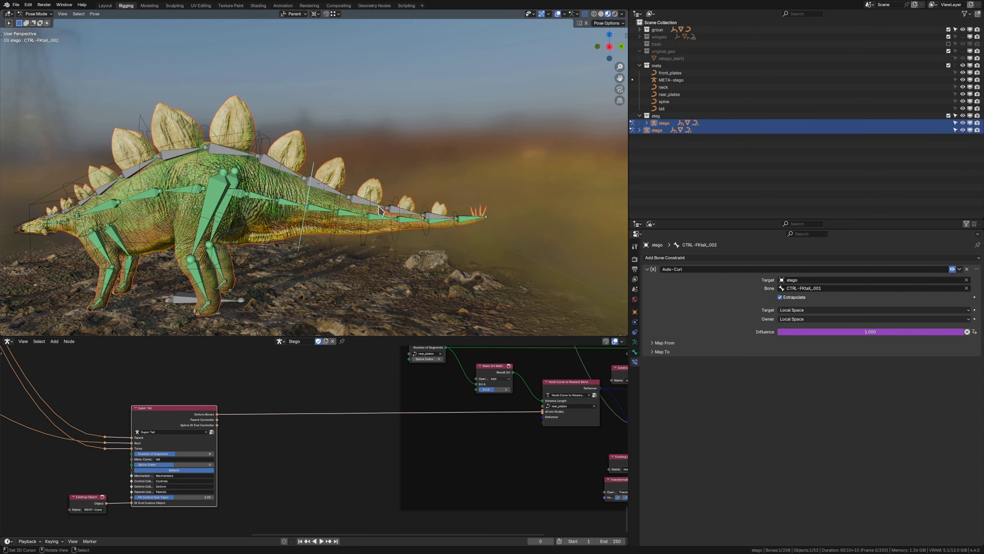
scroll(318, 178, "up", 3)
left_click(332, 180)
right_click(310, 180)
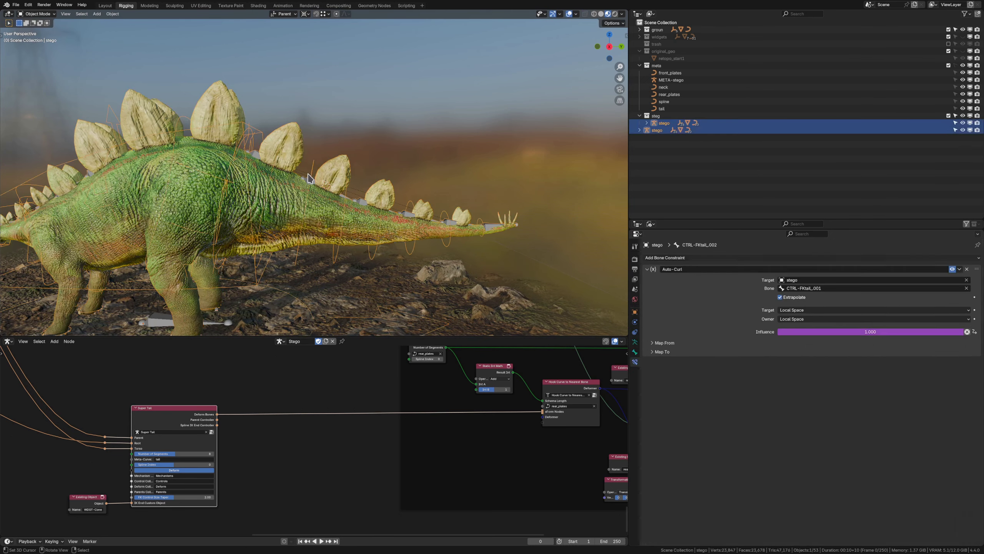
key("ctrl+Tab")
Reopen the Super Tail group and examine the Choose Nearest xForm node alongside the CTRL-FKtail_003 control
key("Tab")
scroll(198, 417, "down", 3)
middle_click_drag(303, 407, 376, 501)
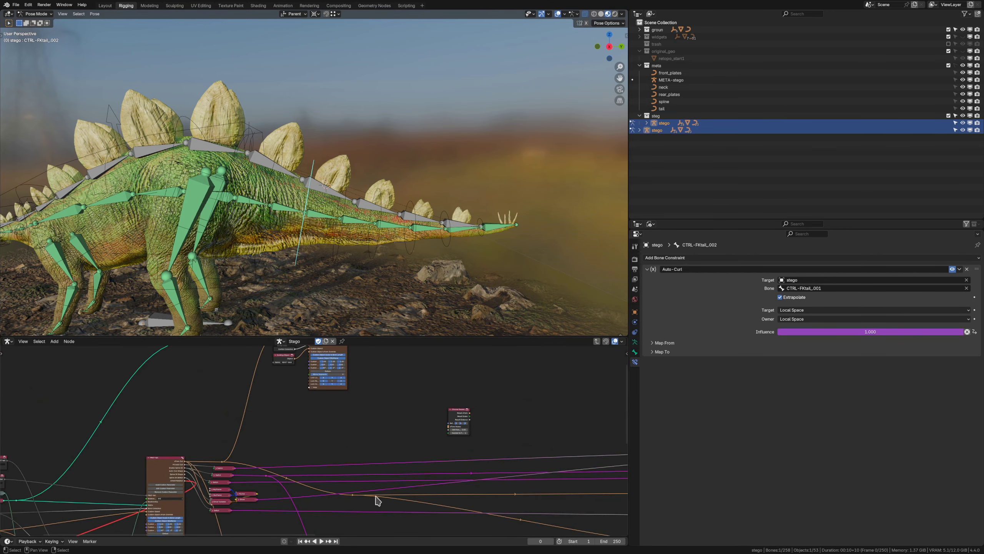
middle_click_drag(457, 407, 316, 426)
scroll(316, 426, "up", 5)
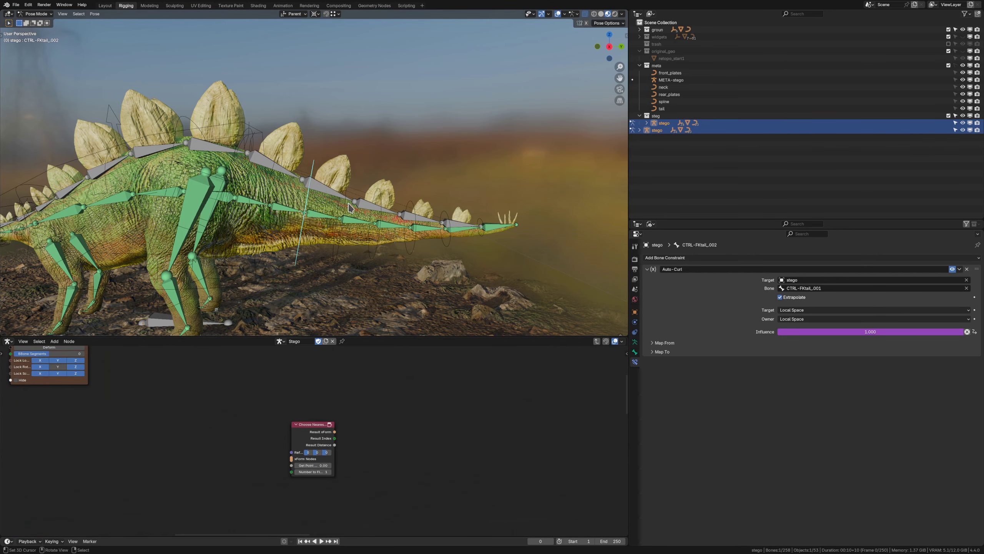
scroll(310, 427, "up", 3)
left_click(310, 427)
middle_click_drag(309, 427, 303, 404)
scroll(302, 403, "up", 2)
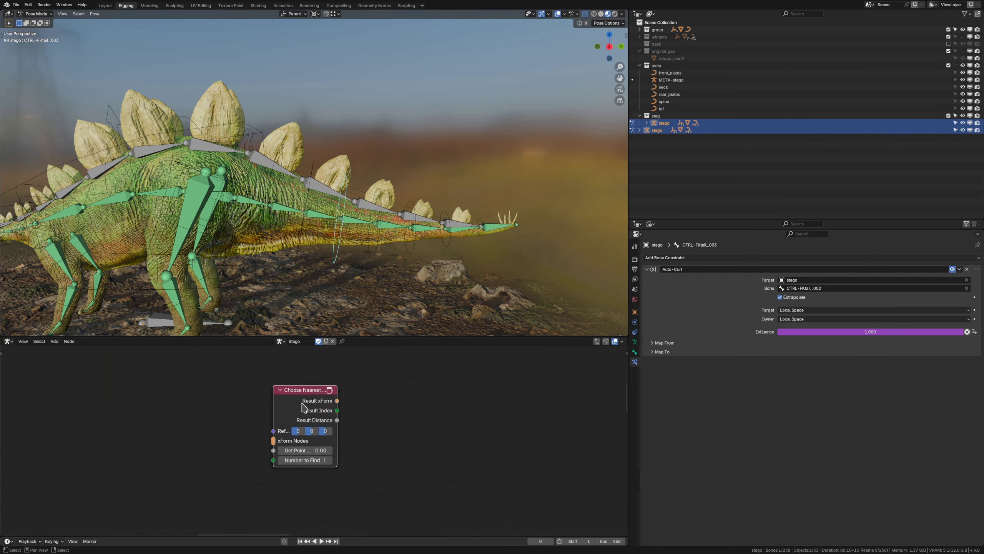
Leave the Super Tail group and browse the available Matrix nodes without adding one
key("Tab")
scroll(282, 420, "down", 6)
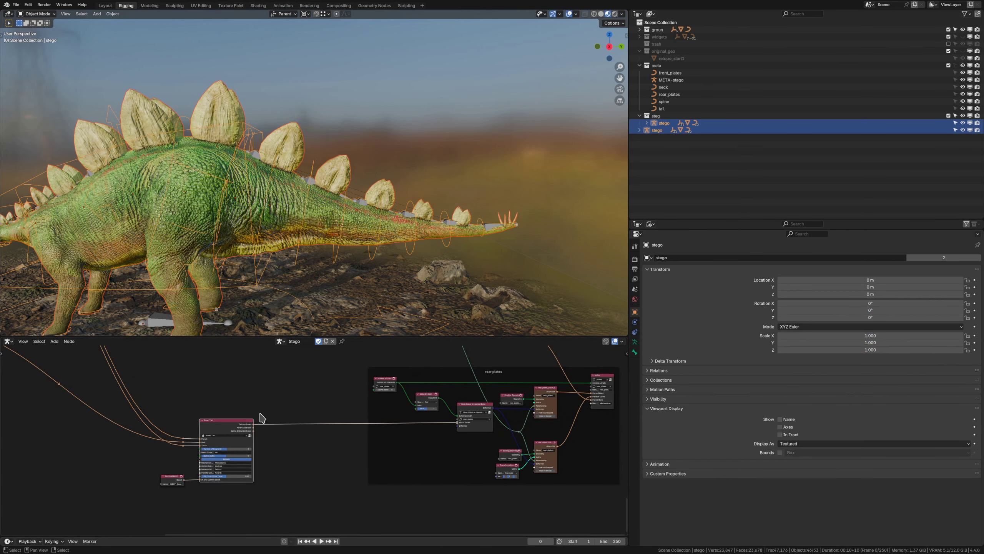
left_click(268, 380)
middle_click_drag(265, 405, 279, 420)
key("shift+a")
mouse_move(284, 417)
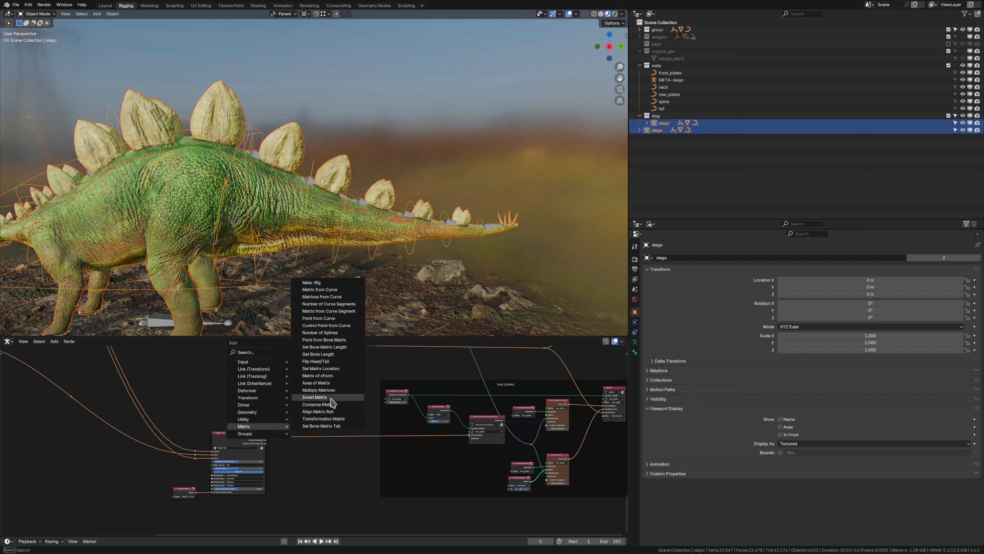
key("Escape")
scroll(268, 424, "down", 2)
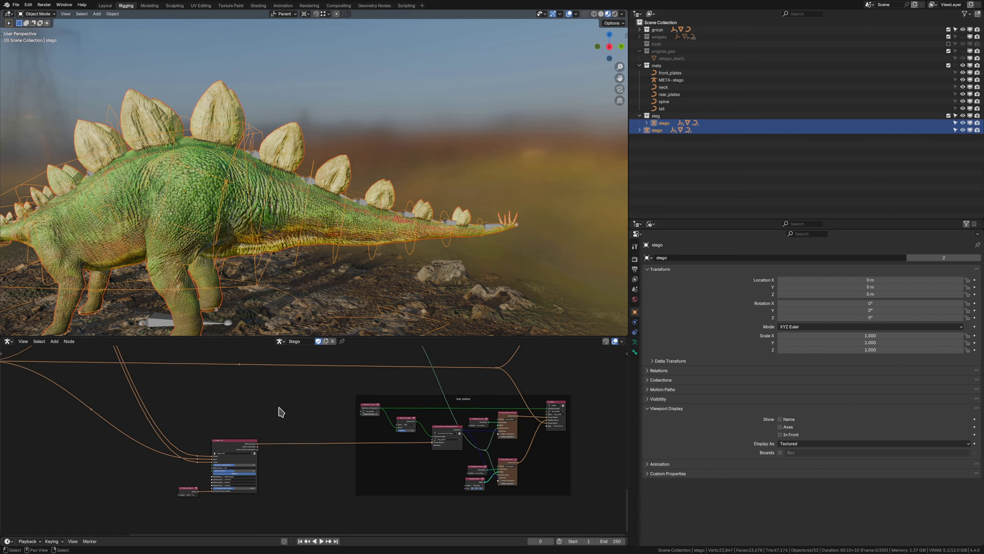
Open the Hook Curve to Nearest Bone group in the rear plates frame and select its Hook Deform node
scroll(280, 410, "up", 8)
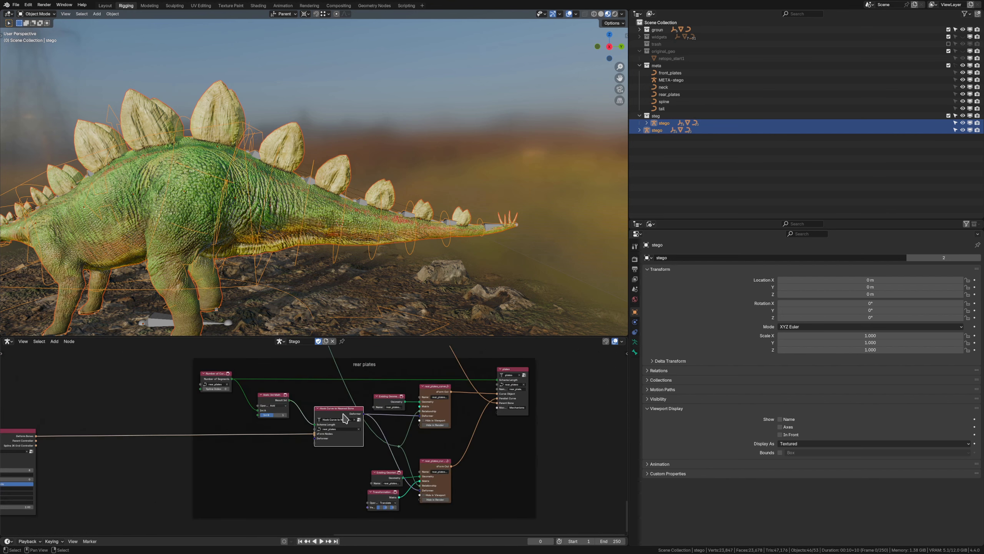
middle_click_drag(286, 393, 296, 416)
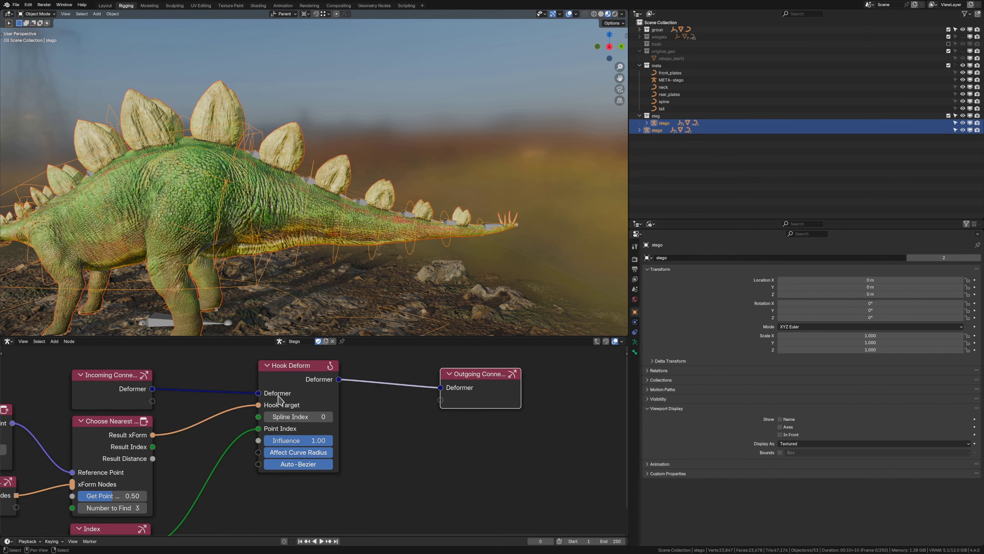
left_click(286, 377)
Add a Bézier curve to the scene and isolate it in local view
scroll(351, 203, "down", 3)
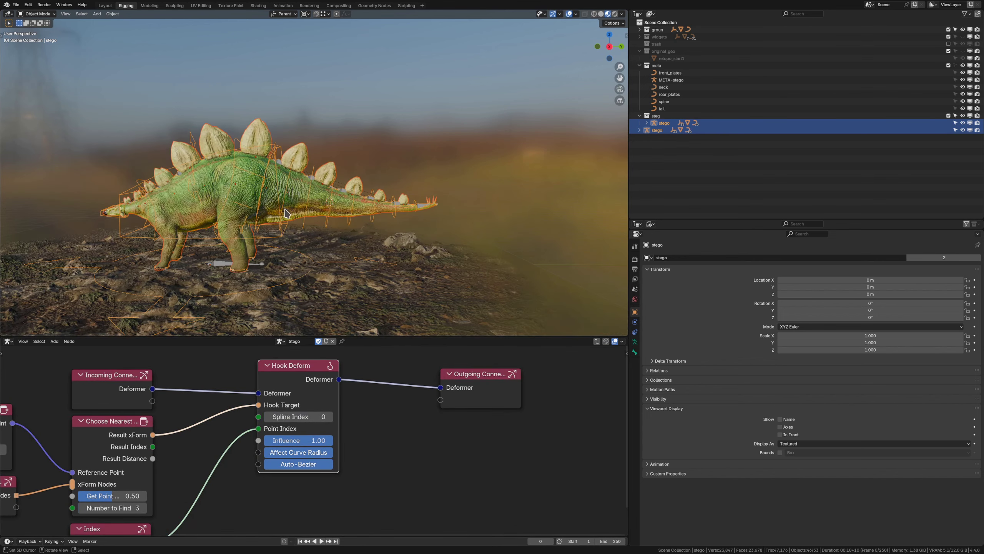
middle_click_drag(351, 203, 409, 224, "shift")
middle_click_drag(249, 168, 357, 214, "shift")
key("shift+a")
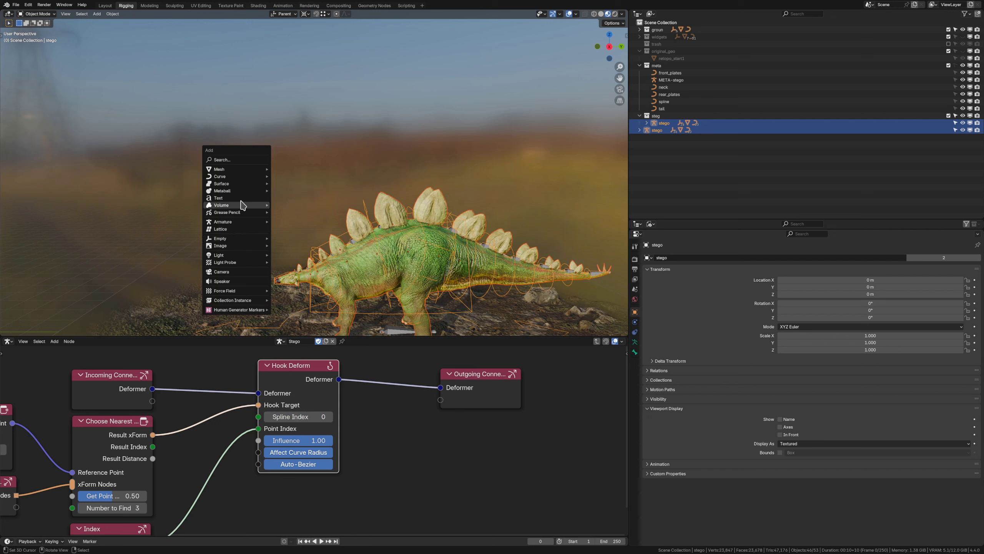
mouse_move(240, 178)
left_click(298, 177)
scroll(284, 163, "down", 2)
key("KP_Divide")
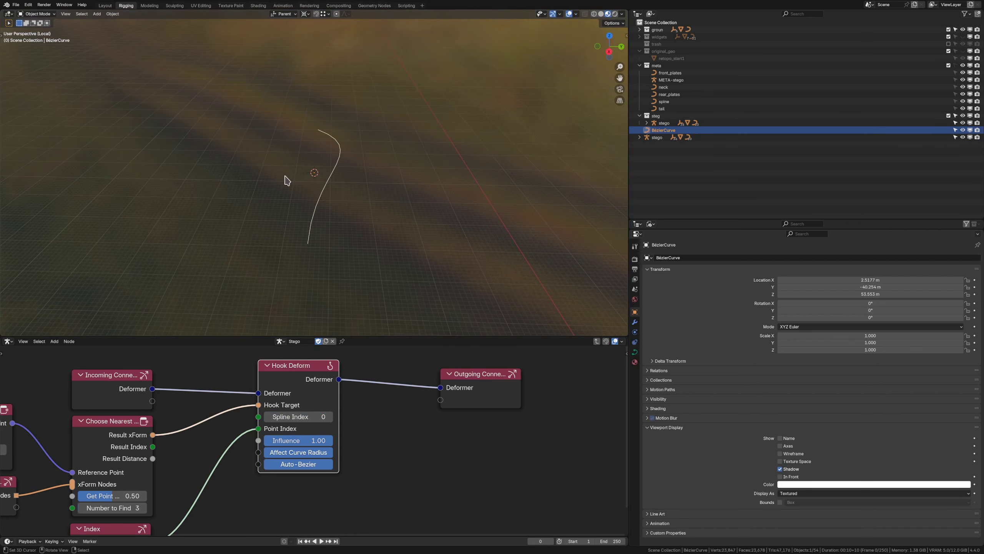
Duplicate the Bézier spline along the Y axis in about 0.7 m steps until the curve object contains four splines
key("Tab")
key("shift+d")
key("x")
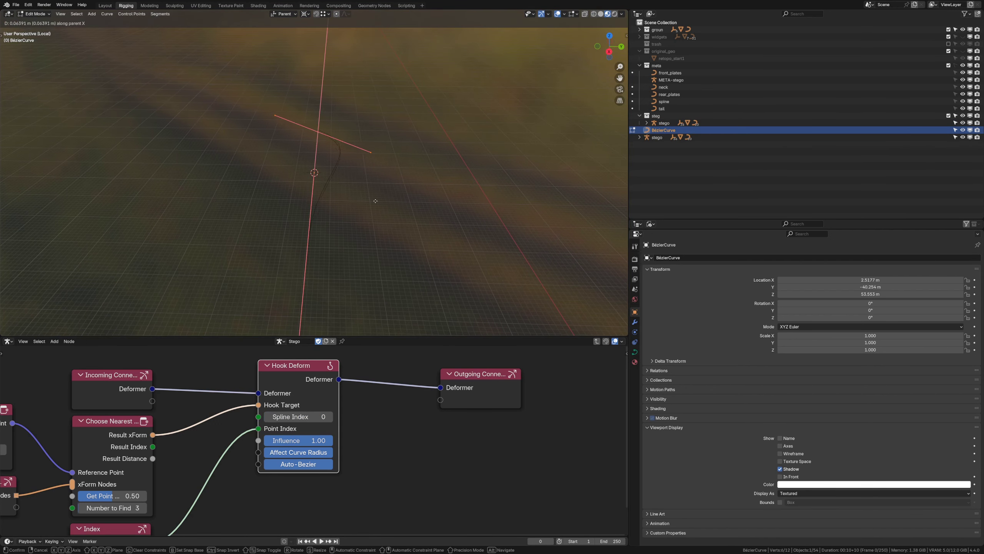
key("y")
left_click(327, 202)
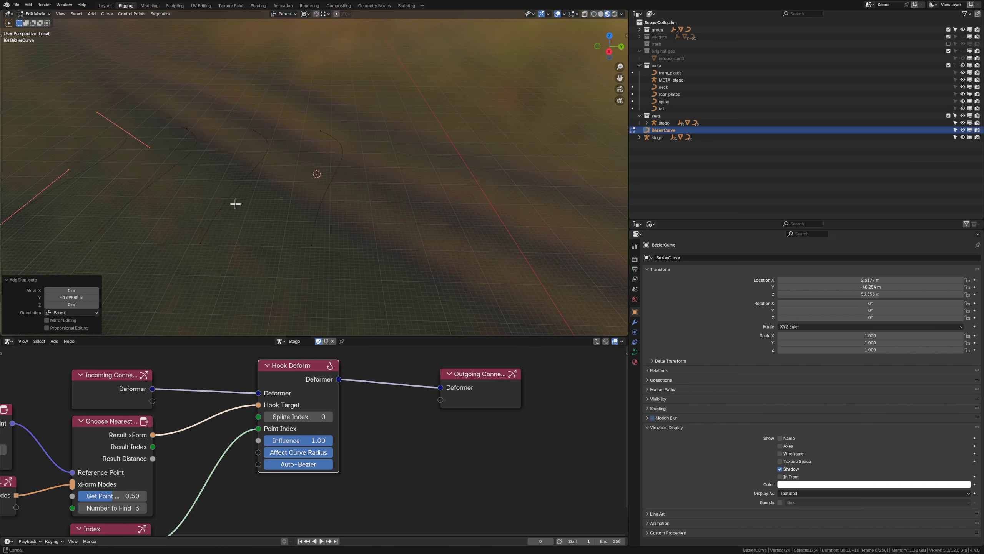
middle_click_drag(235, 203, 378, 170)
key("Tab")
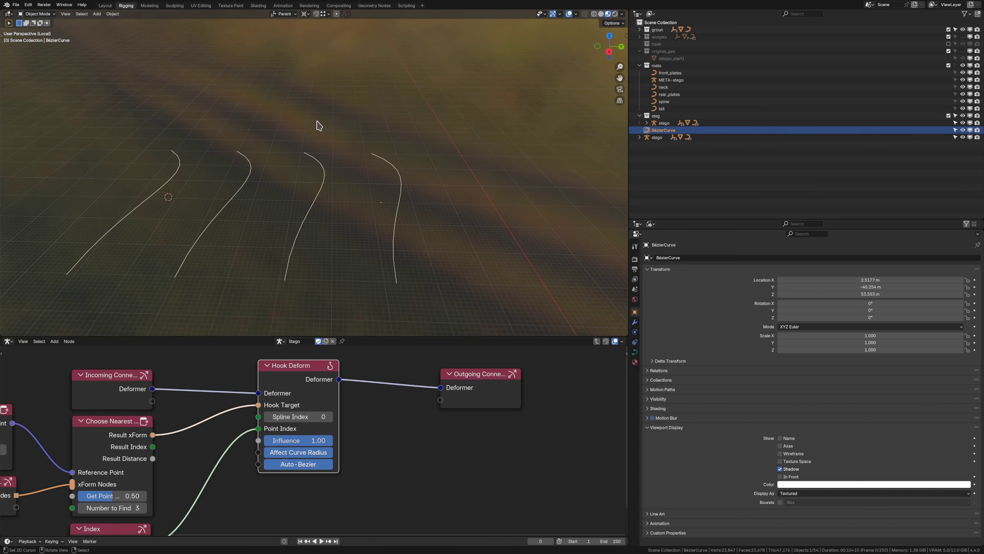
Search the curve's Edit Mode properties and viewport overlay options for a spline index display, checking the control points
middle_click_drag(210, 143, 212, 153)
key("Tab")
key("n")
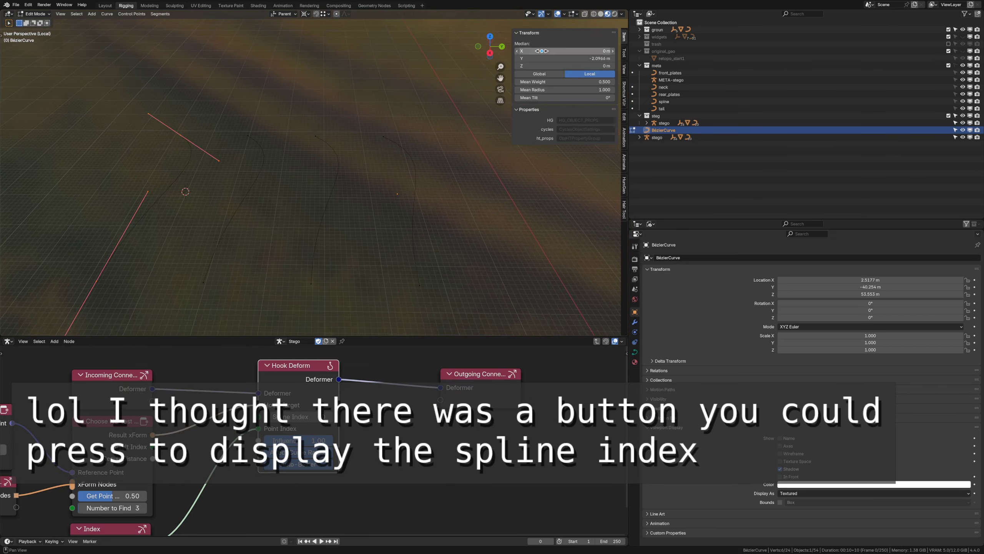
left_click(565, 14)
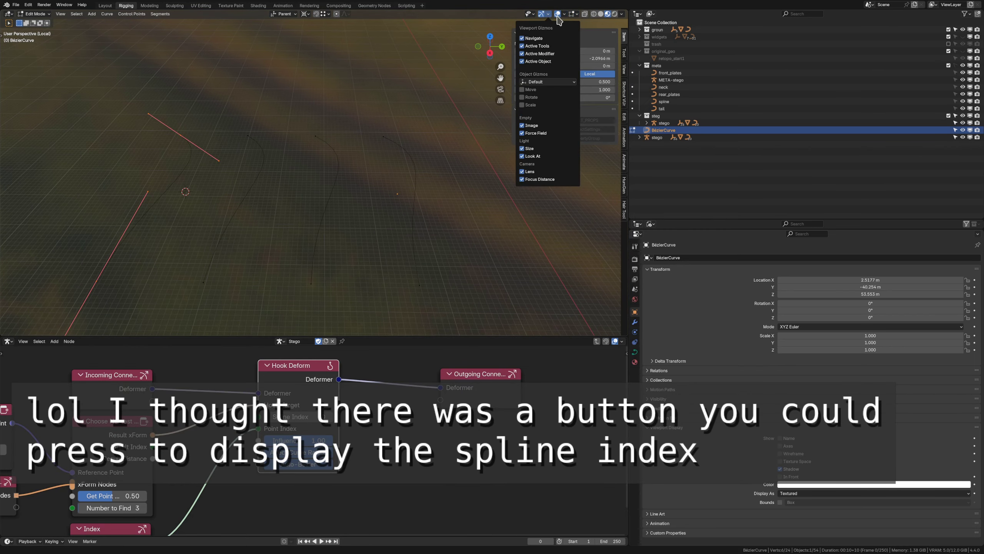
left_click(577, 15)
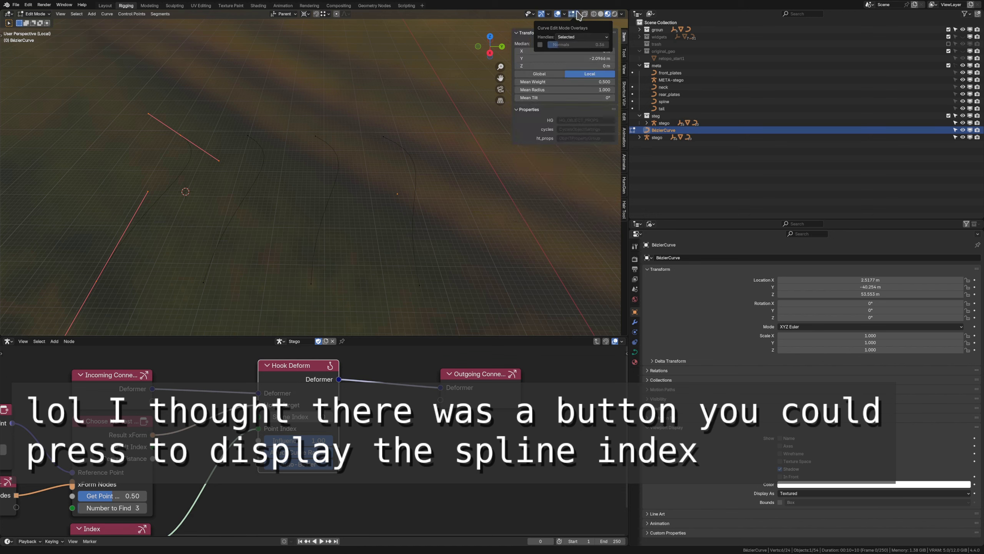
left_click(575, 38)
left_click(621, 16)
scroll(273, 168, "up", 2)
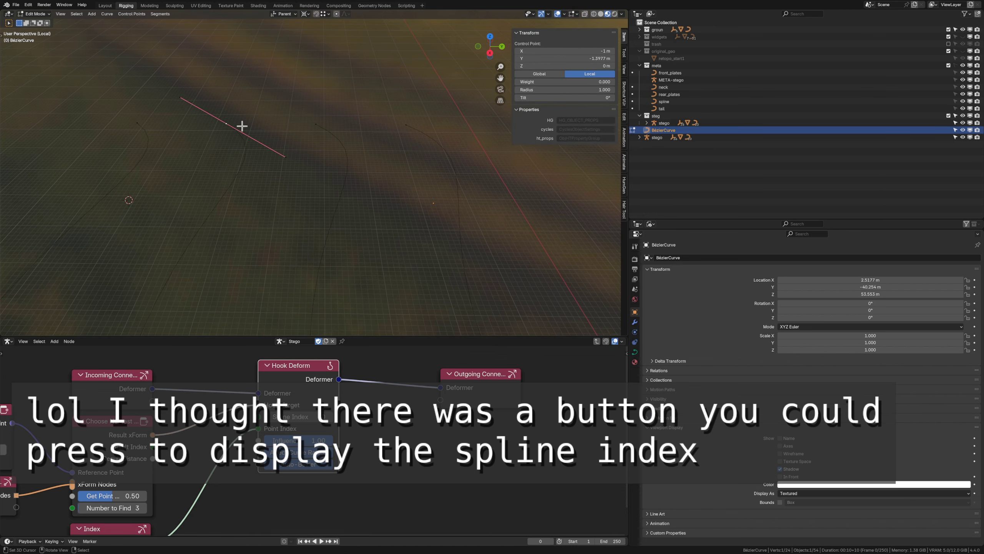
scroll(395, 180, "down", 2)
key("a")
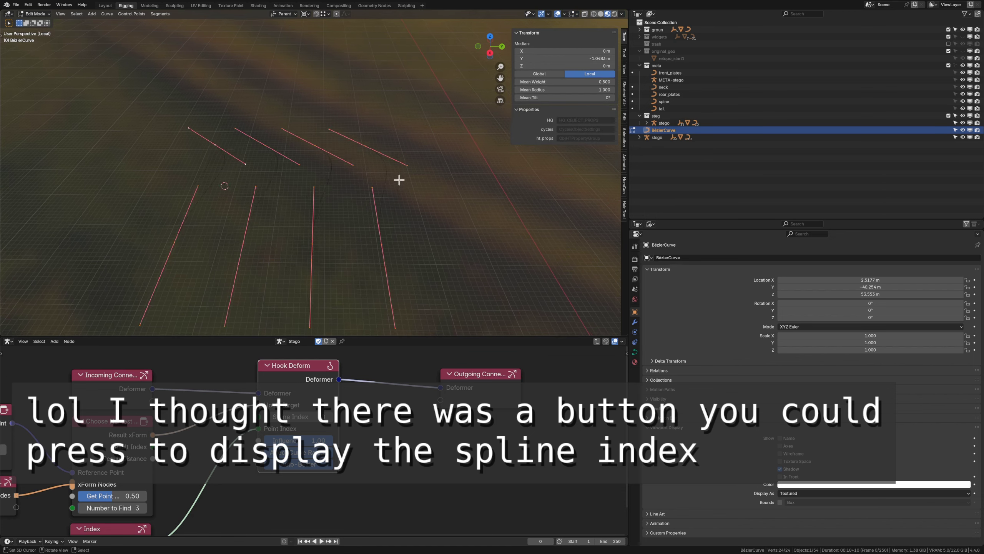
Delete the Bézier curve object and return from local view to the full stegosaurus scene
scroll(361, 186, "down", 2)
key("Tab")
key("x")
left_click(308, 195)
scroll(276, 290, "up", 1)
middle_click_drag(276, 290, 334, 301, "shift")
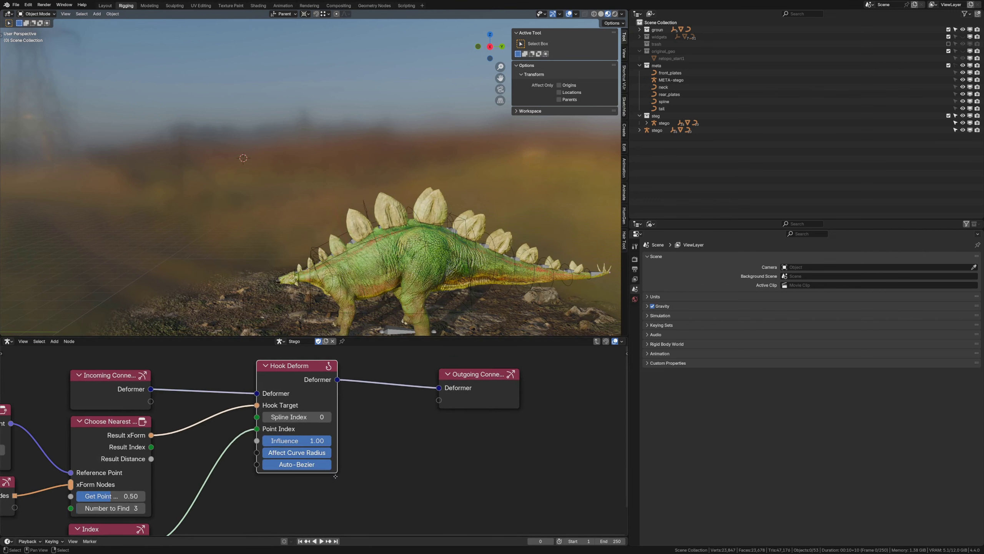
Examine the Hook Deform node's Affect Curve Radius and Auto-Bezier options
scroll(352, 450, "up", 4)
middle_click_drag(352, 450, 342, 474)
scroll(315, 442, "down", 3)
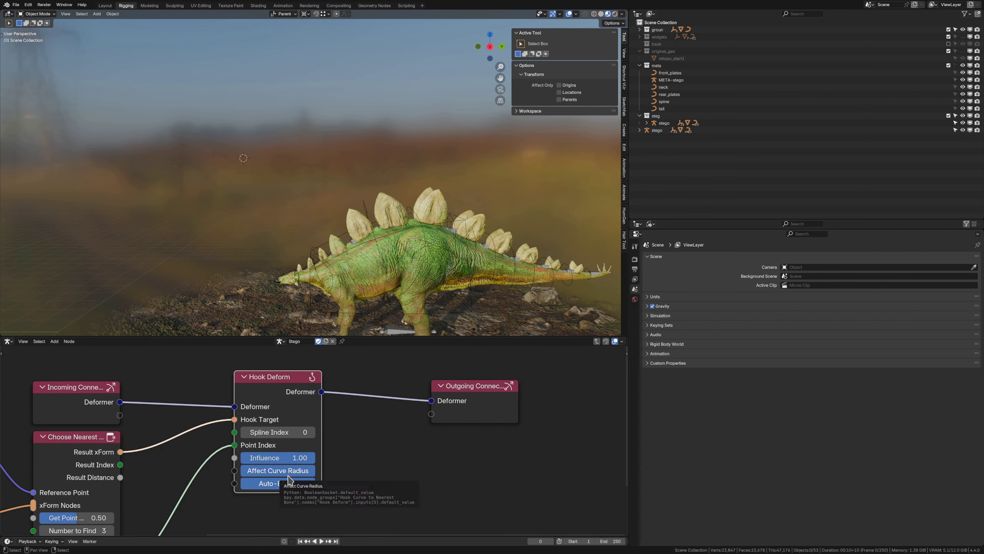
Select the stego armature, inspect the bones along the tail and rear plates in Pose Mode, and return to Object Mode
scroll(373, 237, "up", 3)
right_click(362, 201)
scroll(364, 202, "up", 2)
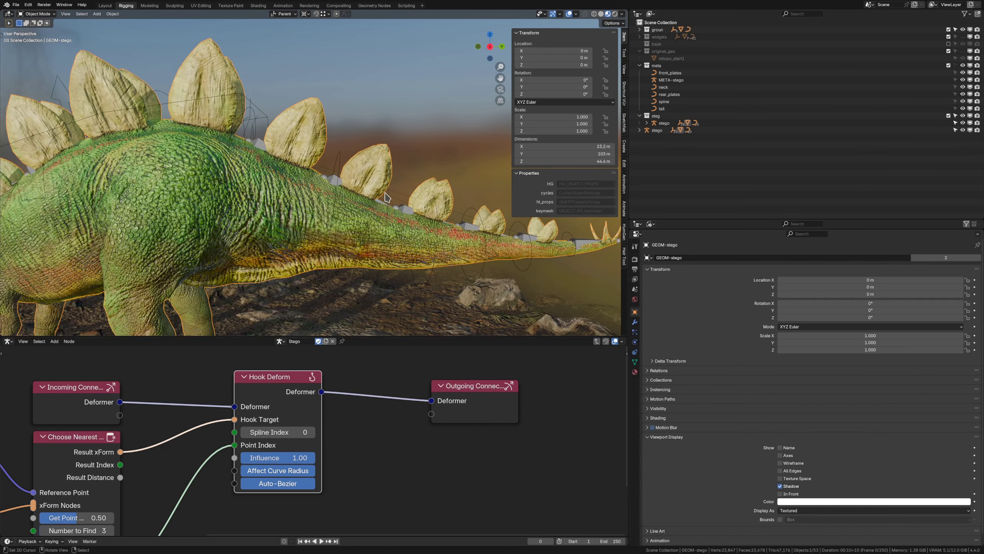
right_click(388, 193)
key("ctrl+Tab")
middle_click_drag(387, 287, 377, 254, "shift")
middle_click_drag(480, 200, 481, 209)
key("ctrl+Tab")
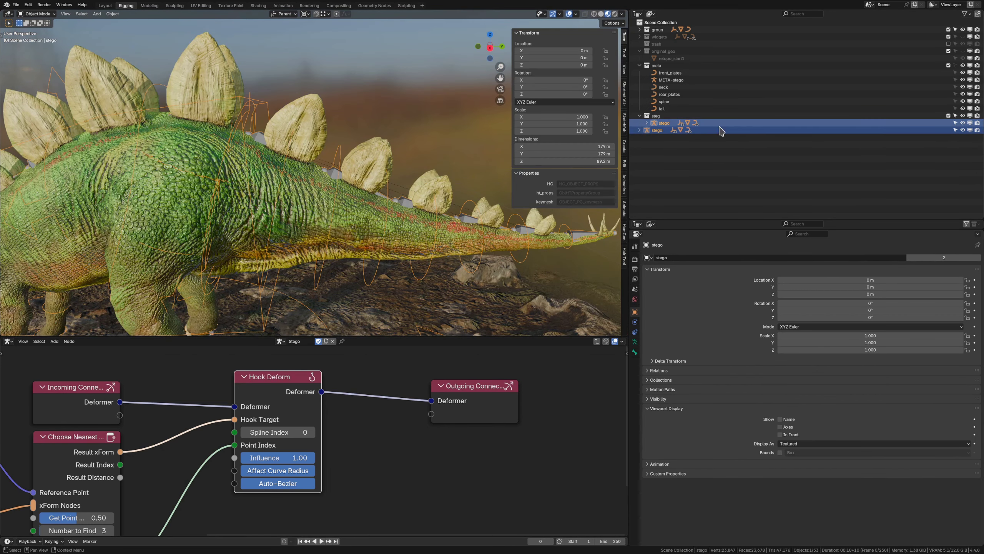
Set the Extrude of the HELP-tail_ribbon.000 curve to about 10.6 m
left_click(646, 123)
left_click(703, 181)
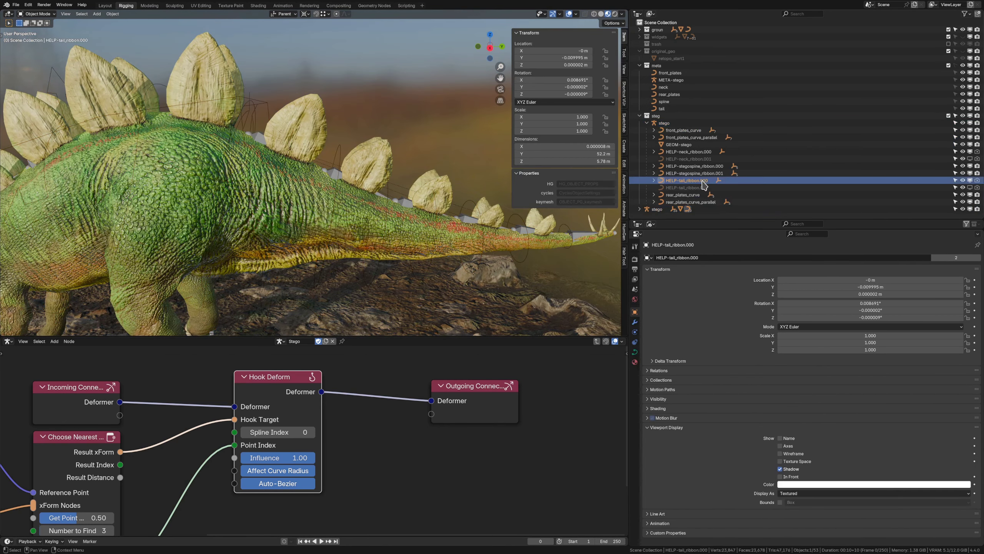
left_click(634, 352)
left_click_drag(813, 388, 901, 387)
Select the stego armature's PRNT-tail bone in Pose Mode and raise its Enable Spline IK property
middle_click_drag(466, 218, 454, 221, "shift")
left_click(466, 213)
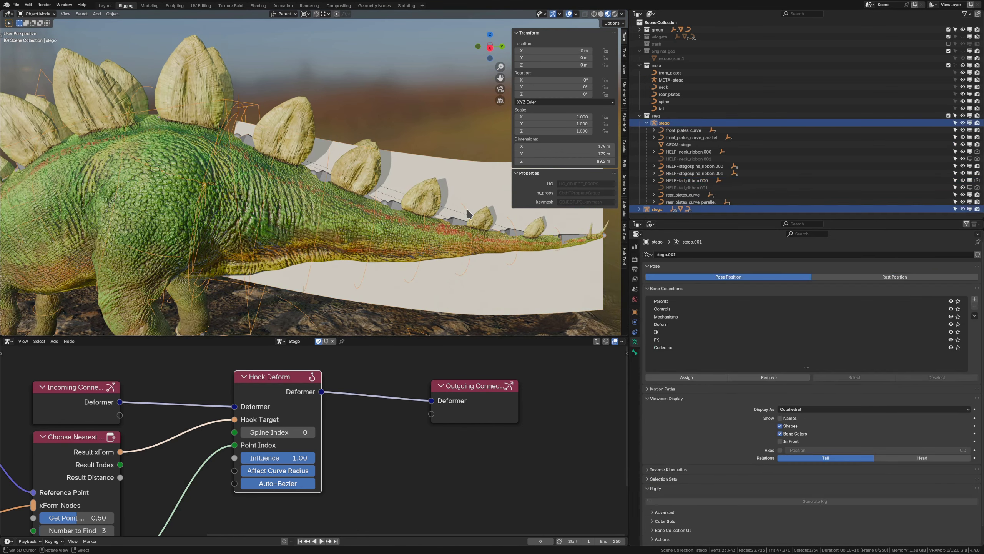
key("ctrl+Tab")
left_click(234, 165)
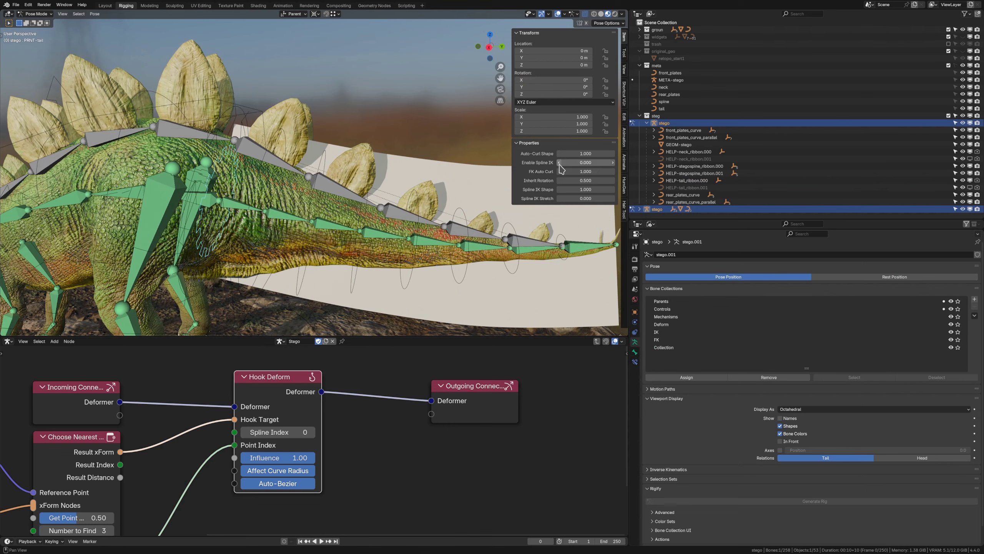
left_click_drag(561, 164, 604, 164)
Move the spline IK control near the tail's base about -0.71 m in X, 2.08 m in Y and 6.02 m in Z
left_click(312, 237)
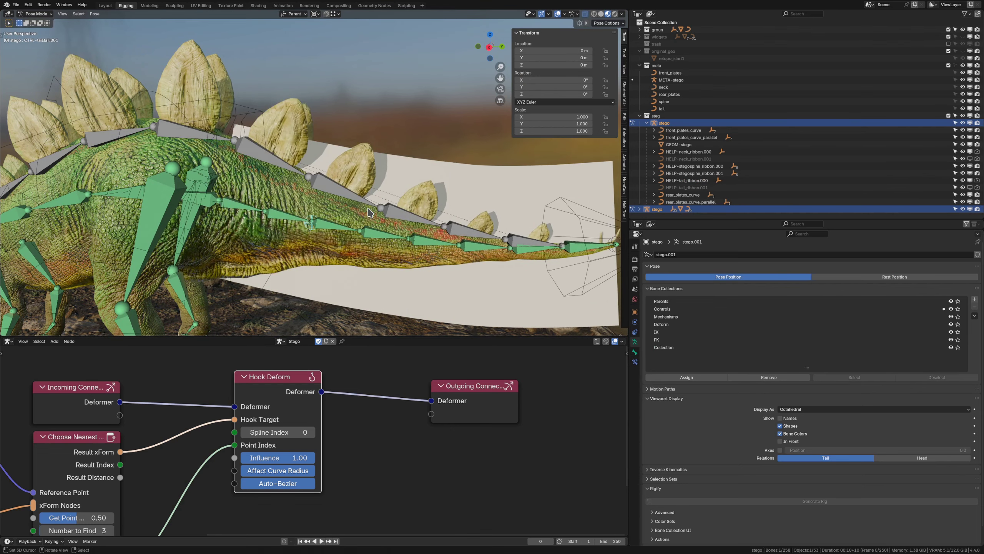
key("g")
left_click(366, 209)
scroll(366, 208, "down", 2)
mouse_move(366, 194)
middle_mouse_down()
mouse_move(382, 186)
mouse_move(349, 200)
middle_mouse_up()
key("g")
right_click(374, 207)
Try scaling the raised tail control, and trackball-rotate it about 39.5° and -1.7°
key("s")
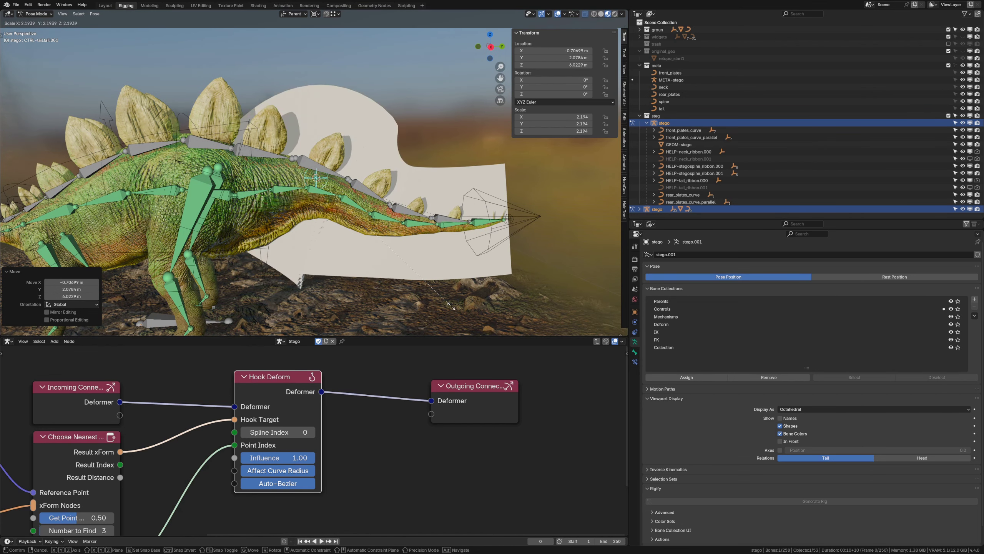
key("Escape")
scroll(342, 170, "up", 3)
middle_click_drag(342, 166, 346, 182)
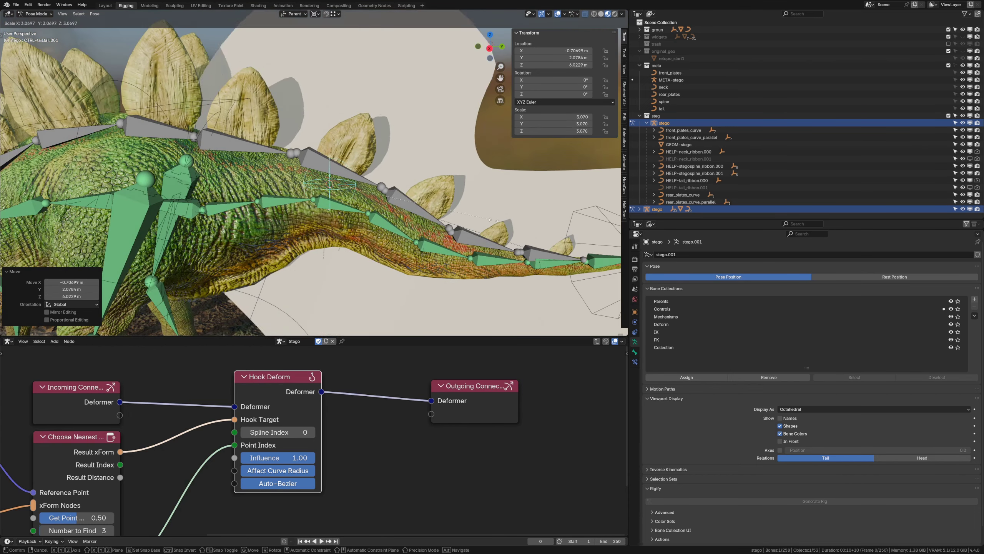
key("r")
key("r")
left_click(341, 217)
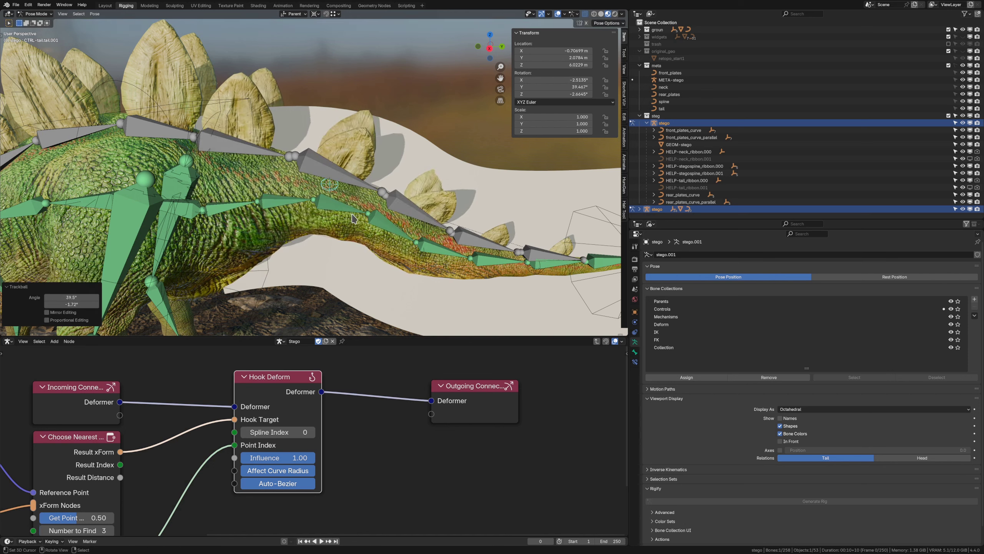
Try scaling the rotated tail control again to test its influence on the widened ribbon
right_click(593, 264)
middle_click_drag(589, 276, 355, 232, "shift")
right_click(268, 167)
key("s")
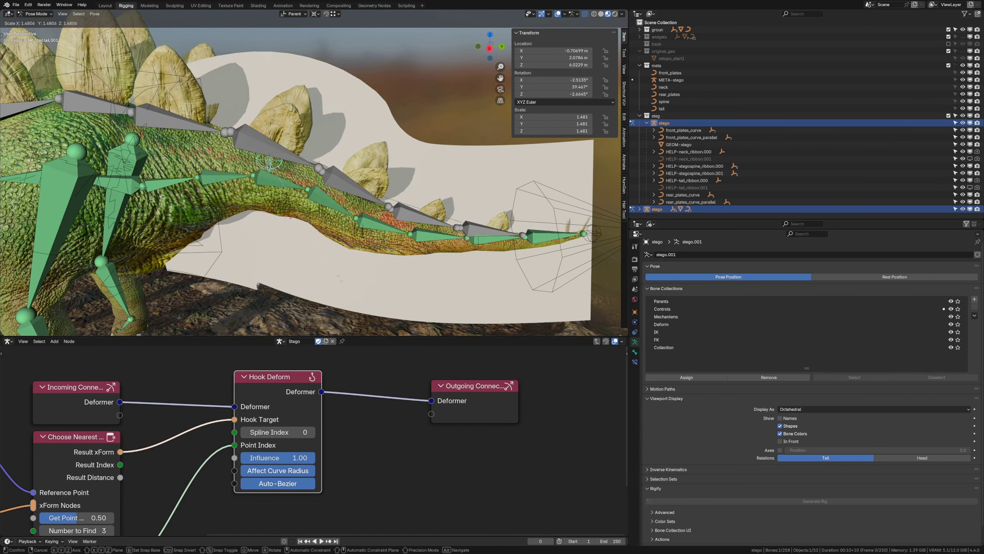
right_click(287, 183)
scroll(309, 210, "down", 3)
key("s")
right_click(421, 245)
Select all of the rig's bones and clear their rotation and location
key("a")
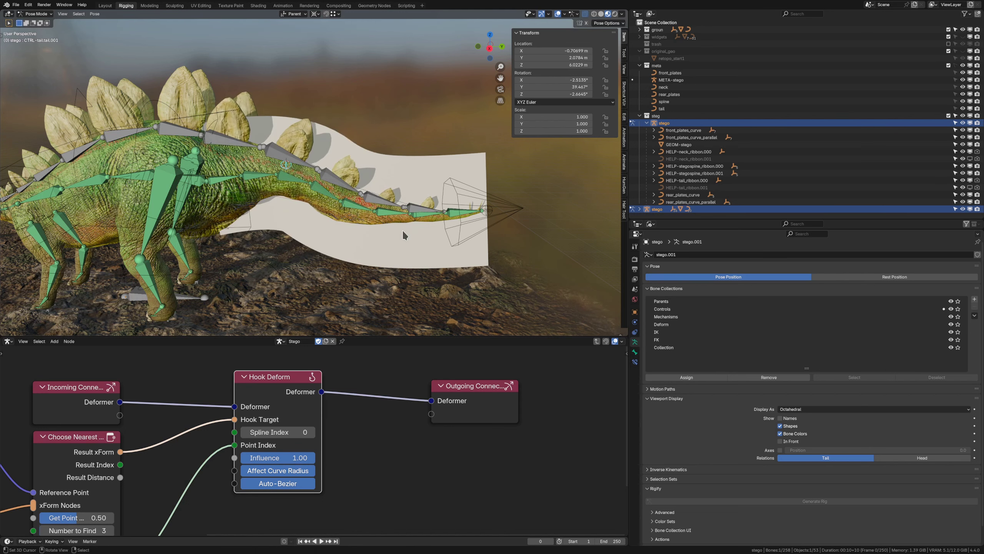
key("alt+r")
scroll(402, 229, "up", 3)
middle_click_drag(324, 277, 360, 271, "shift")
key("ctrl+Tab")
key("ctrl+Tab")
key("alt+g")
Return to Object Mode and reset the Extrude of HELP-tail_ribbon.000 to 0 m
key("ctrl+Tab")
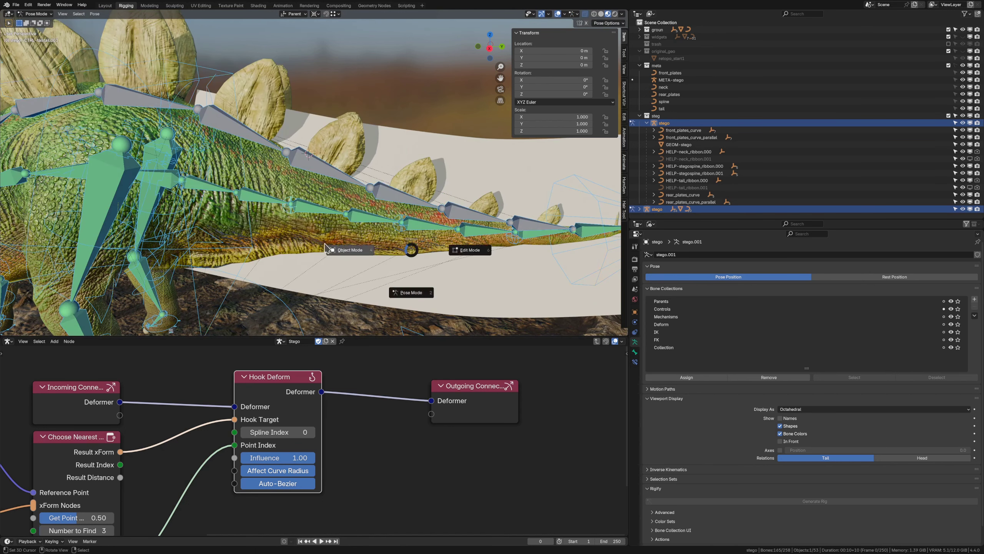
left_click(351, 249)
right_click(417, 140)
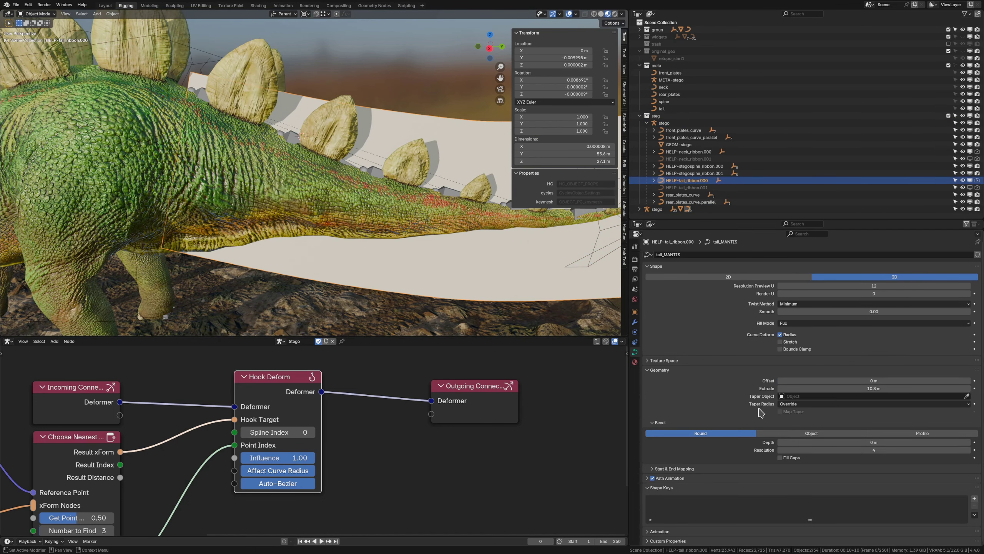
key("BackSpace")
Examine the Auto-Bezier option of the Hook Deform node within its surrounding node chain
scroll(488, 245, "down", 2)
middle_click_drag(489, 245, 459, 246, "shift")
scroll(427, 252, "up", 1)
scroll(325, 411, "down", 3)
left_click(427, 419)
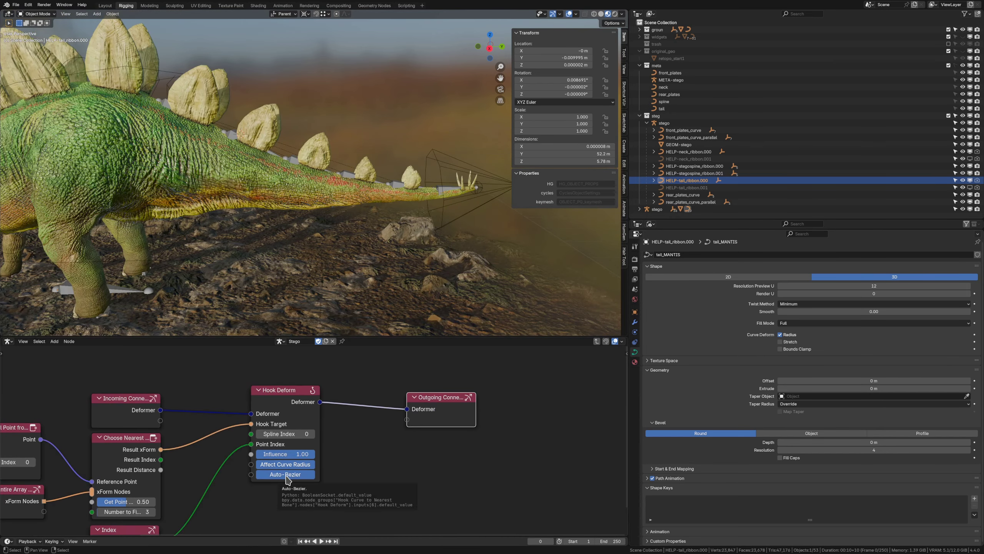
Add a Bézier curve above the stegosaurus tail and enter its Edit Mode
scroll(316, 184, "down", 2)
middle_click_drag(316, 185, 294, 260, "shift")
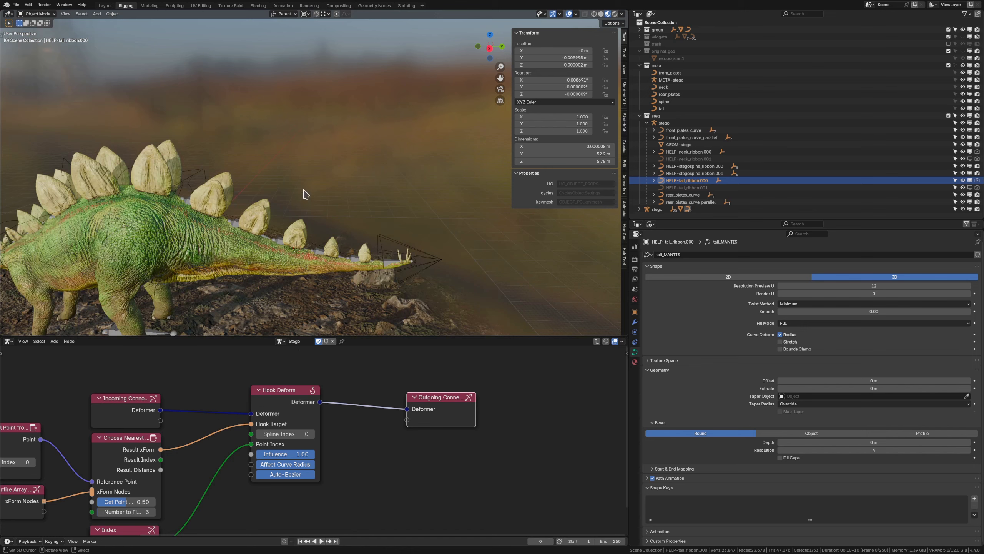
left_click(305, 192)
key("shift+a")
left_click(328, 190)
middle_click_drag(326, 190, 285, 174)
scroll(322, 220, "up", 3)
key("KP_Decimal")
key("ctrl+Tab")
left_click(332, 173)
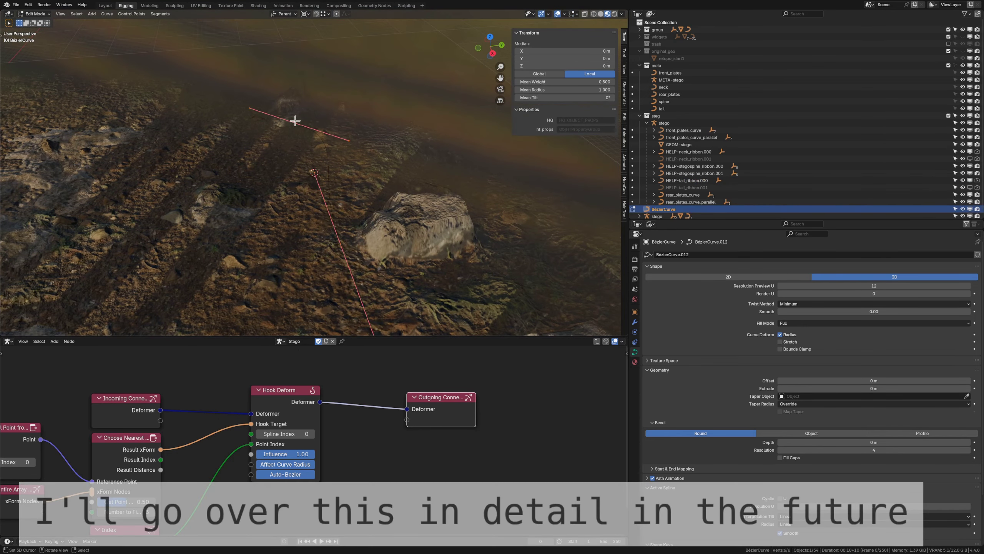
Move one of the curve's control points about -0.15 m in X, 0.29 m in Y and 0.56 m in Z
right_click(293, 119)
middle_click_drag(293, 119, 323, 171)
key("g")
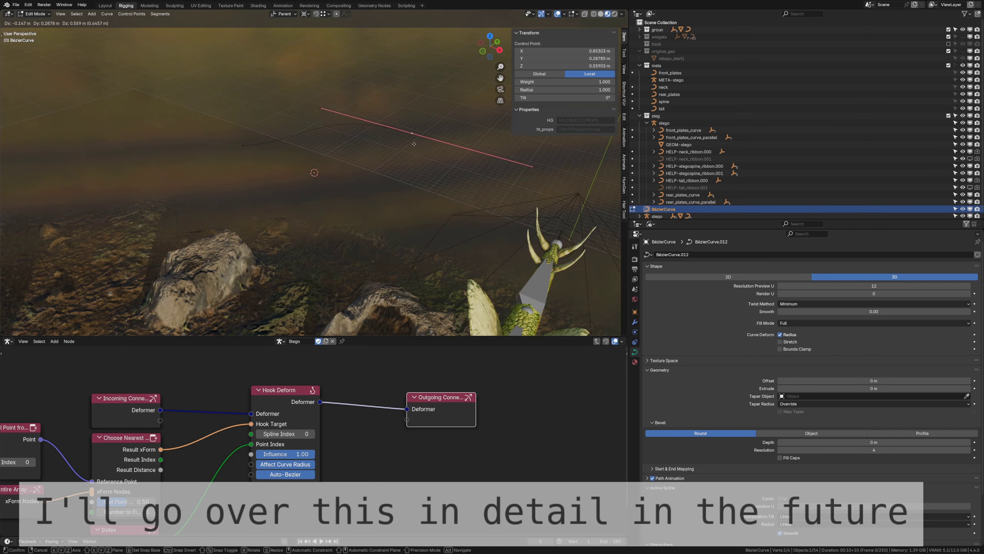
left_click(337, 112)
middle_click_drag(422, 174, 382, 159)
key("g")
right_click(411, 128)
Snap the 3D cursor to the moved control point and try moving the point again
key("shift+s")
left_click(383, 201)
middle_click_drag(382, 201, 409, 173)
key("g")
right_click(410, 174)
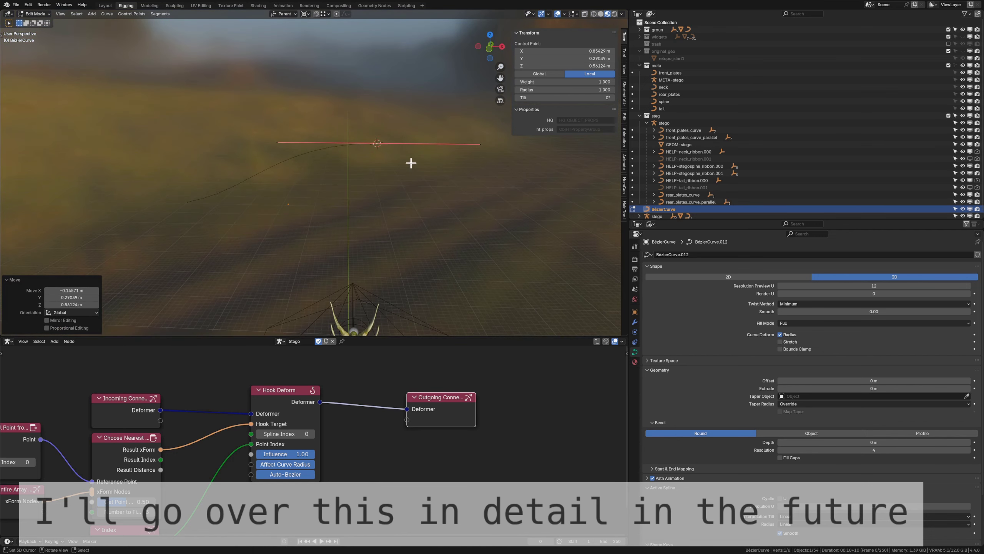
left_click(276, 404)
scroll(333, 379, "down", 1)
key("g")
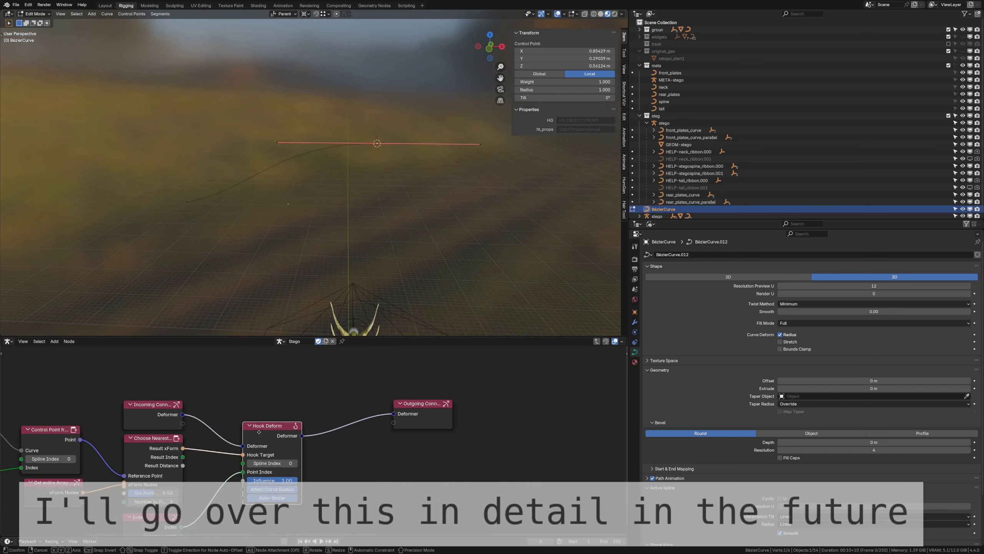
right_click(262, 422)
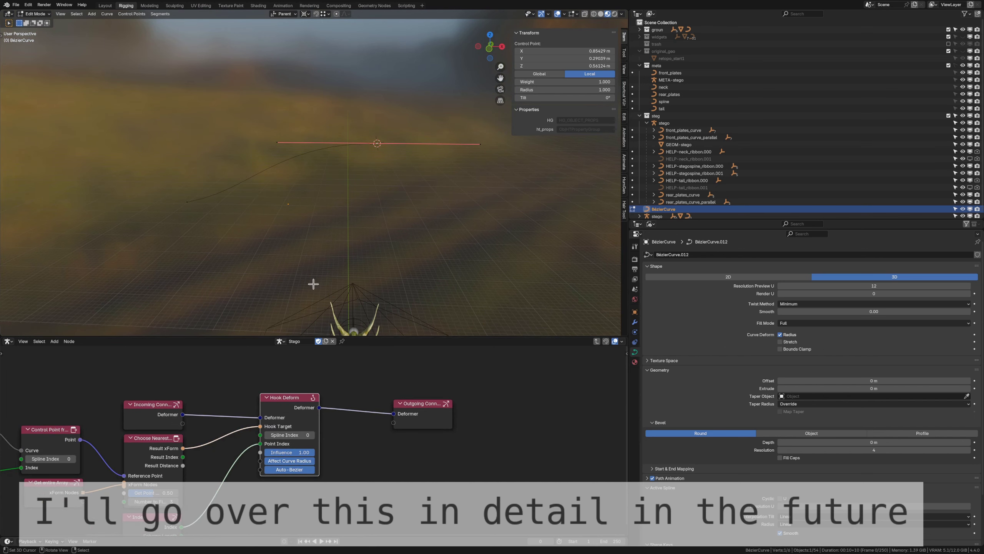
Select all of the curve's points, return to Object Mode and delete the Bézier curve object
middle_click_drag(313, 283, 316, 252)
key("a")
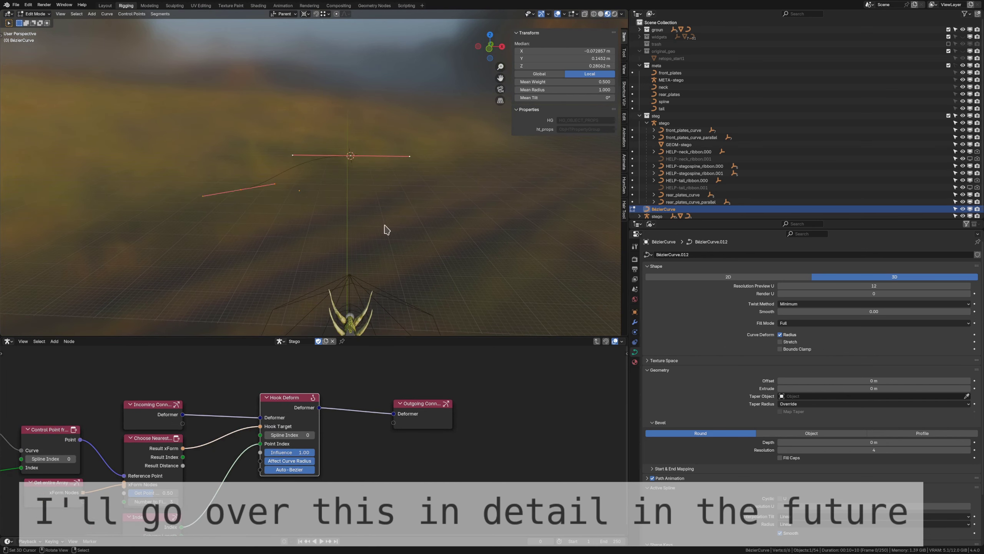
key("Tab")
middle_click_drag(385, 226, 299, 226)
key("x")
scroll(406, 273, "down", 1)
key("x")
left_click(313, 242)
scroll(363, 292, "down", 2)
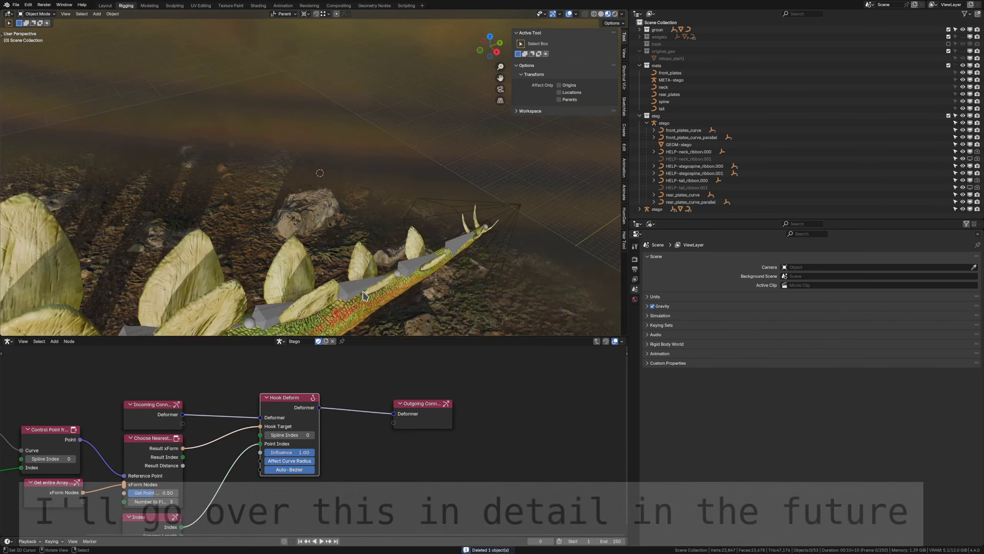
Add another Bézier curve beyond the tail, enter its Edit Mode and frame it in the viewport
middle_click_drag(364, 295, 309, 176)
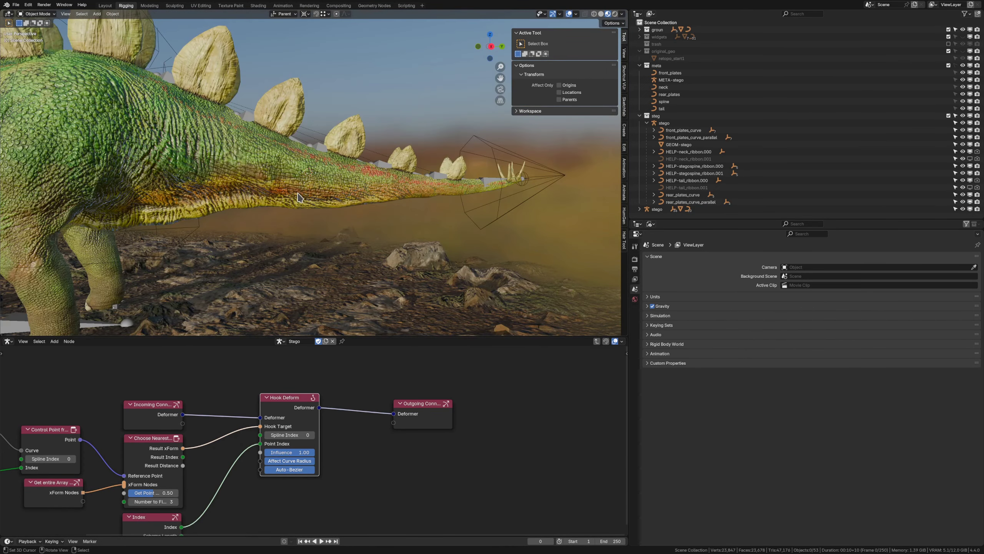
left_click(324, 472)
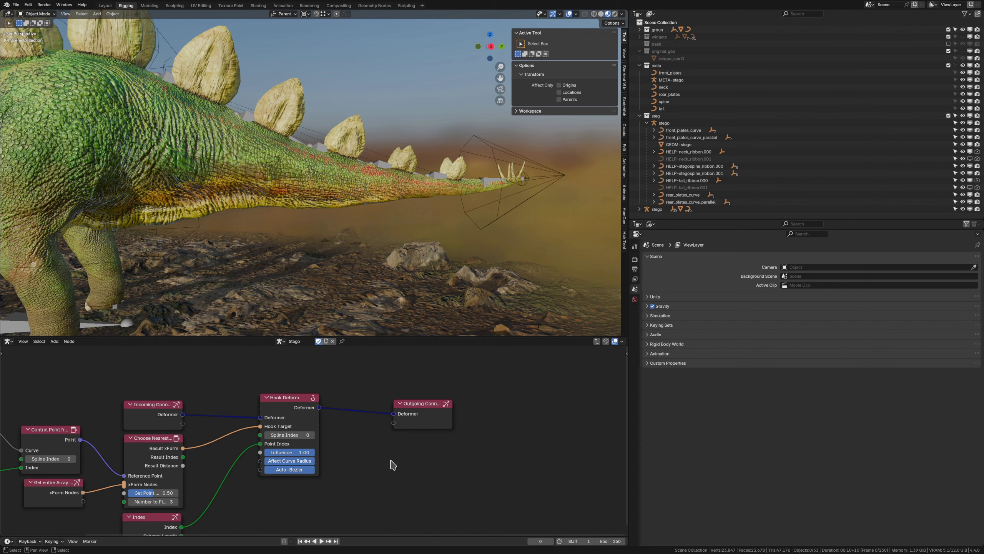
scroll(360, 248, "down", 6)
middle_click_drag(341, 112, 327, 180, "shift")
key("shift+a")
mouse_move(314, 181)
left_click(358, 182)
key("Tab")
middle_click_drag(391, 73, 407, 130)
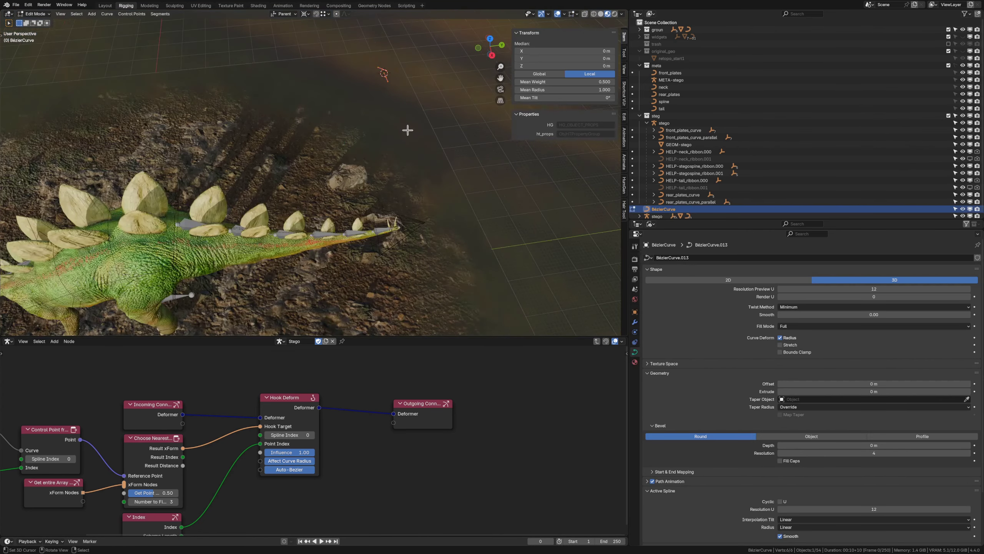
key("KP_Decimal")
middle_click_drag(256, 154, 314, 147)
middle_click_drag(235, 189, 327, 178)
Extrude two more control points from the end of the new curve to lengthen it
key("e")
left_click(143, 227)
key("e")
left_click(247, 155)
Snap the 3D cursor to one of the curve's interior control points and rotate that point's handles
key("shift+a")
key("a")
right_click(272, 173)
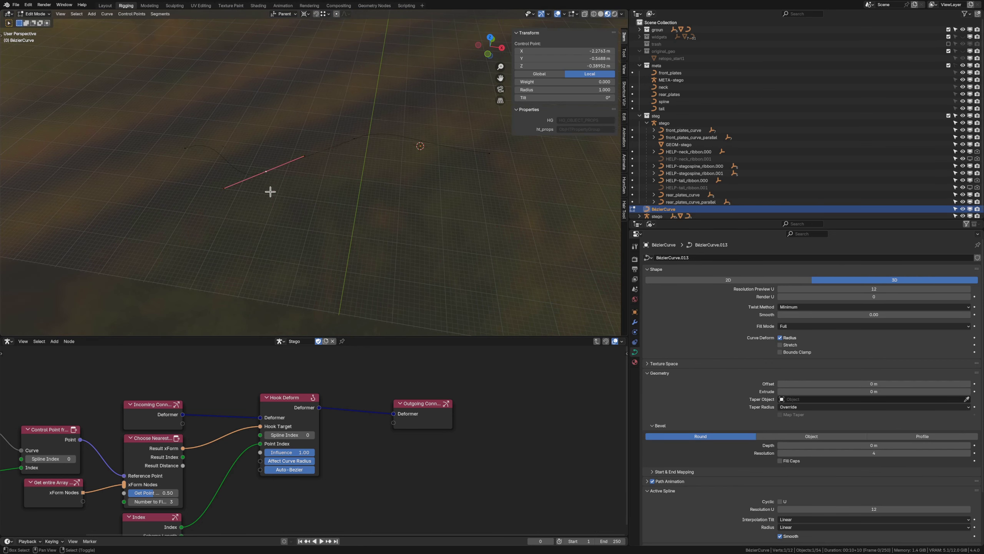
key("shift+s")
key("r")
left_click(320, 221)
Inspect the curve's handles and neighbouring control points, and return to Object Mode
key("a")
middle_click_drag(321, 221, 266, 200)
left_click(293, 198)
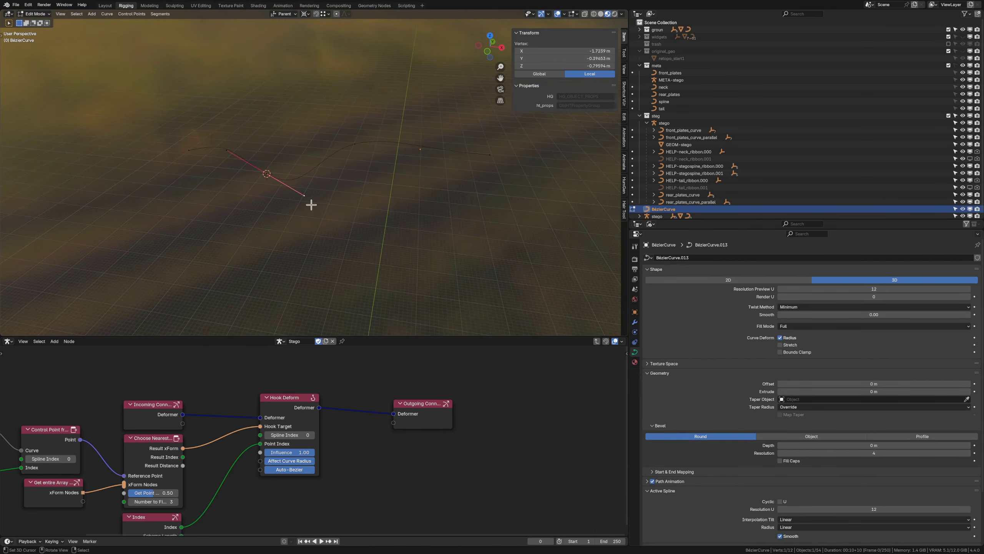
left_click(346, 151)
right_click_drag(420, 149, 421, 148)
key("Tab")
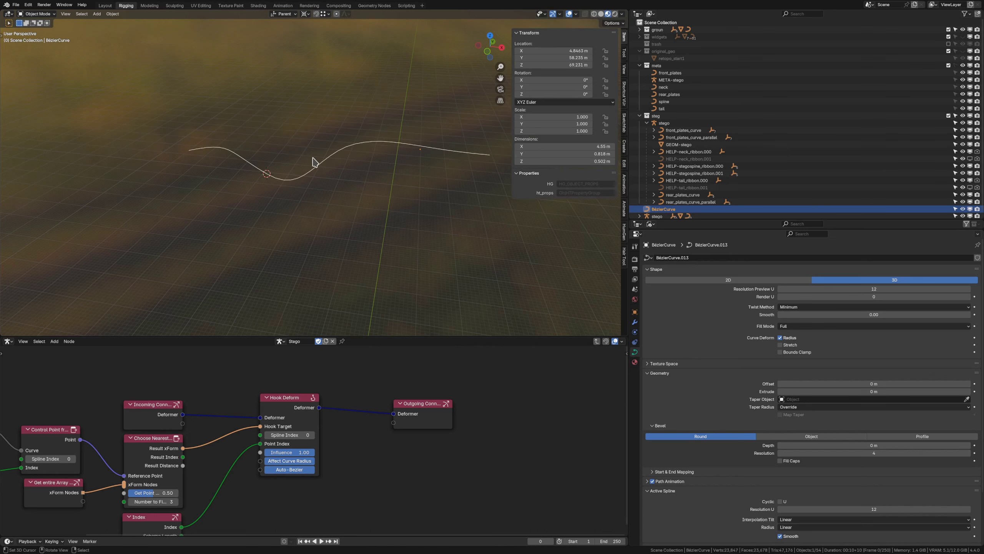
Run Convert Bezier Curve to NURBS on the curve and inspect all of its points in Edit Mode
middle_click_drag(309, 157, 277, 137)
key("F3")
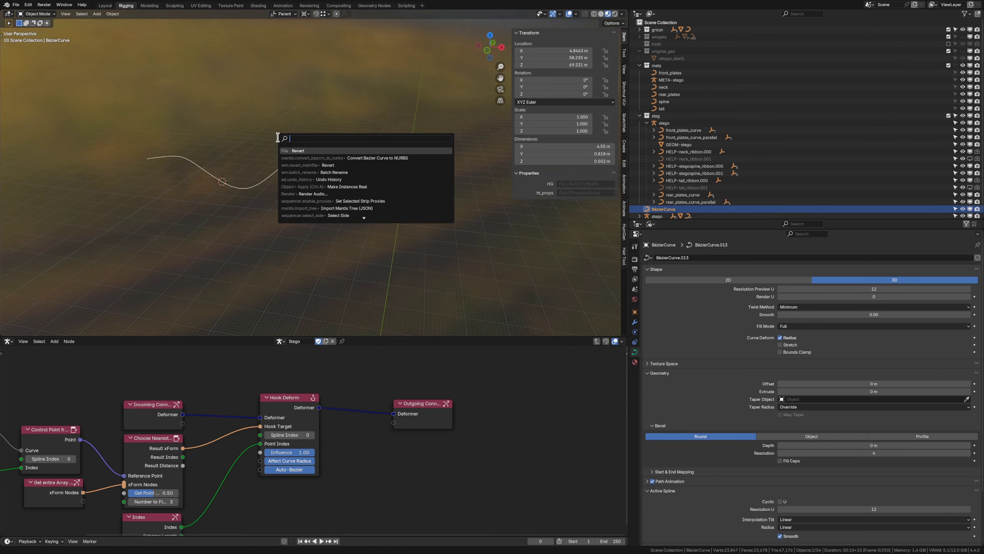
key("Down")
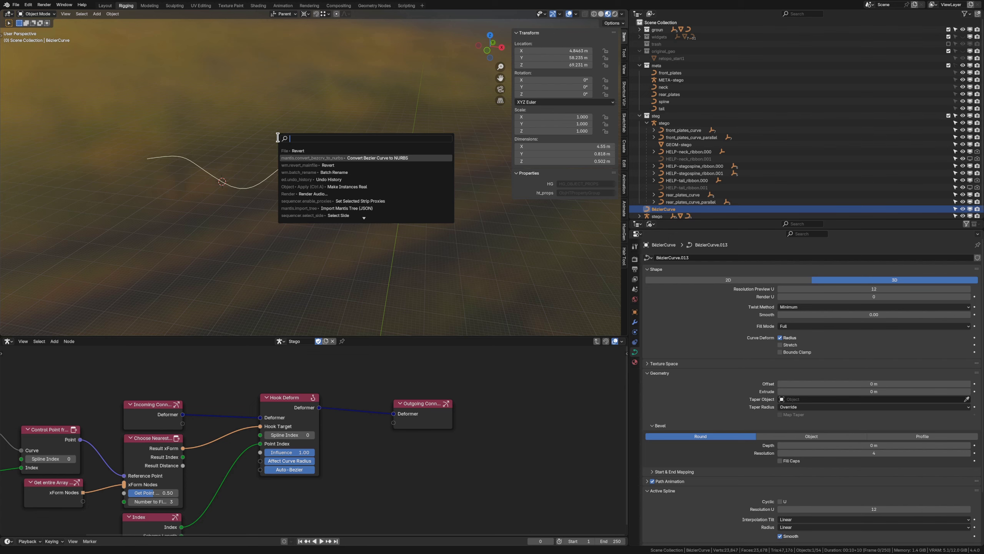
key("Return")
key("Tab")
key("a")
middle_click_drag(367, 144, 219, 257)
Leave Edit Mode, delete the test curve and return the view to the stegosaurus
key("Tab")
key("x")
left_click(273, 186)
scroll(111, 244, "down", 2)
middle_click_drag(111, 244, 204, 266, "shift")
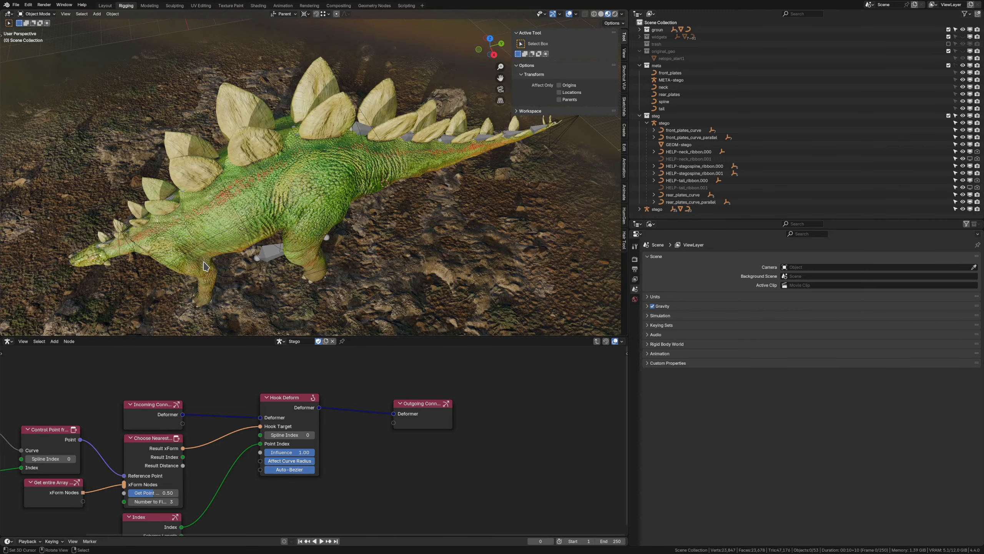
Exit the Hook Curve to Nearest Bone node group and review the rear plates frame and the whole stegosaurus
scroll(227, 497, "down", 2)
key("Tab")
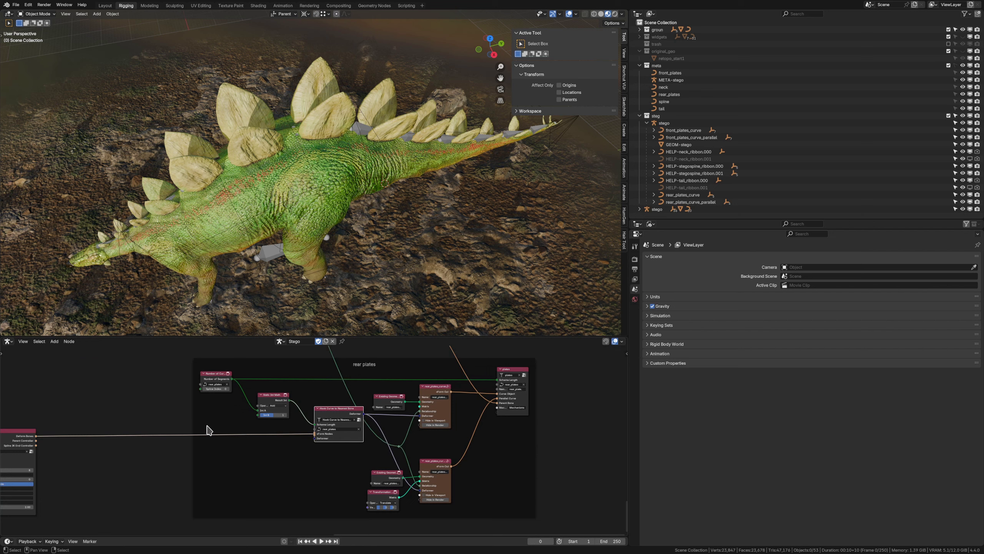
scroll(237, 429, "down", 1)
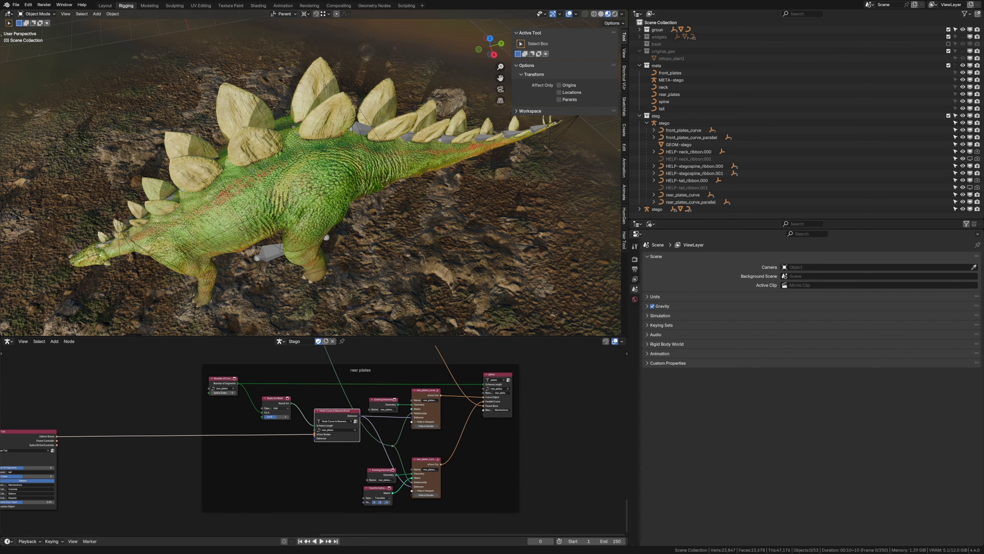
scroll(341, 235, "down", 3)
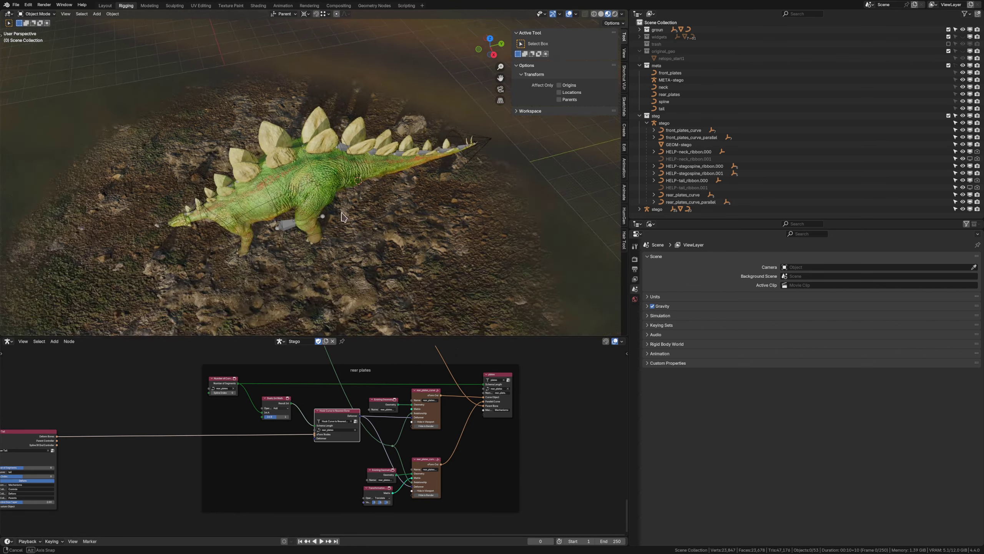
middle_click_drag(341, 235, 320, 192)
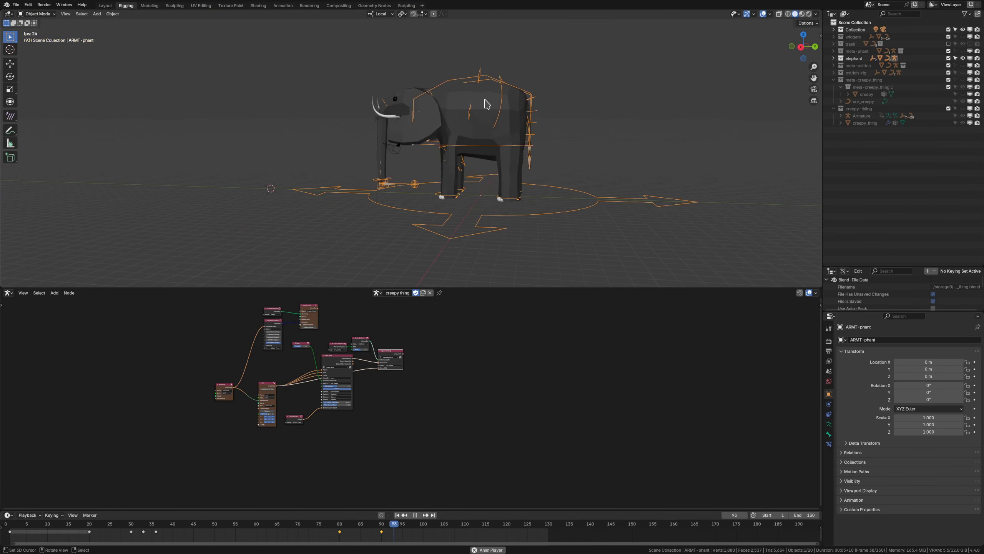
Move the elephant's hips control in Pose Mode and try rotating its chest control
scroll(472, 168, "up", 1)
left_click(530, 128)
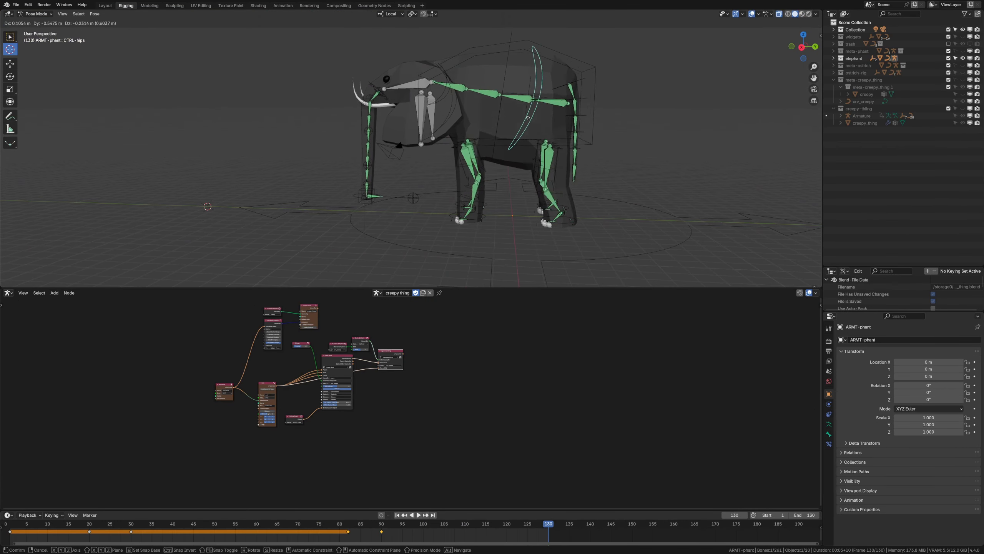
left_click(454, 109)
key("r")
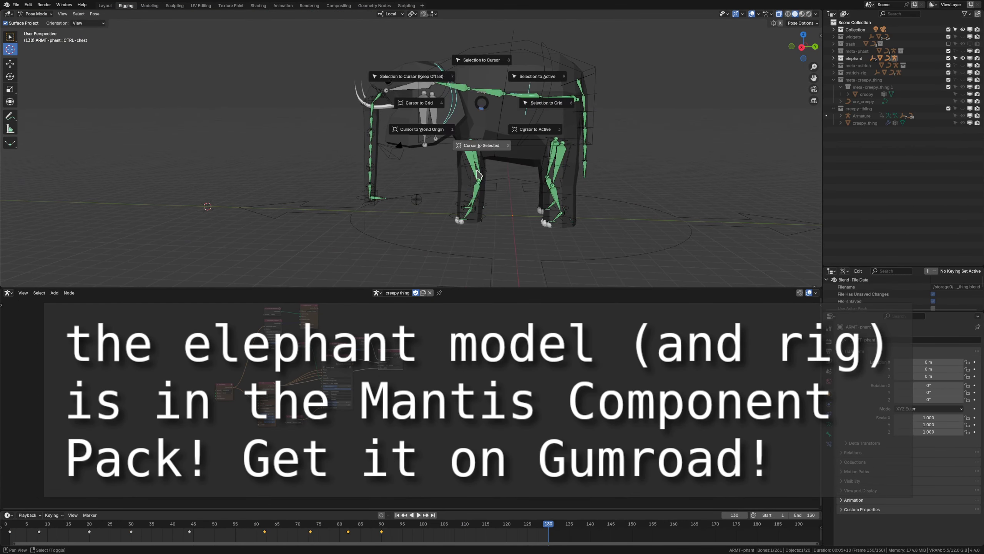
right_click(543, 106)
middle_click_drag(554, 112, 551, 102)
Try rotating the elephant's tail FK controls together
left_click(589, 99)
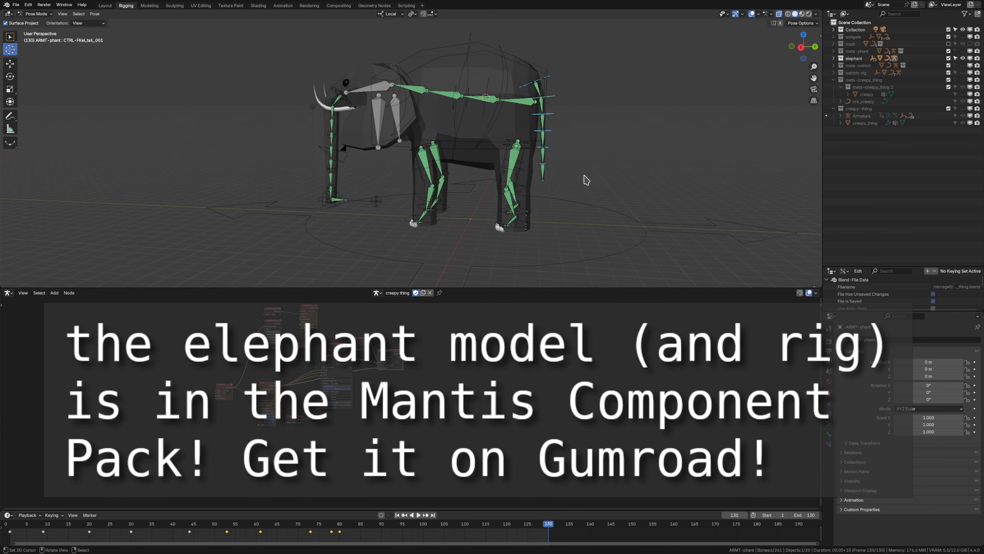
key("r")
right_click(595, 169)
middle_click_drag(366, 190, 379, 194)
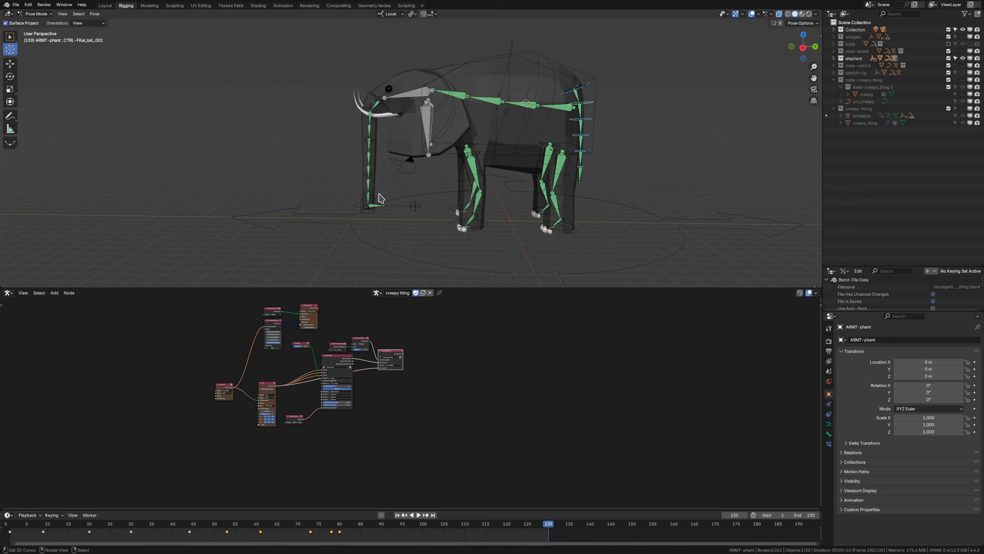
Select a trunk control and play the elephant's animation with the viewport overlays hidden
left_click(364, 167)
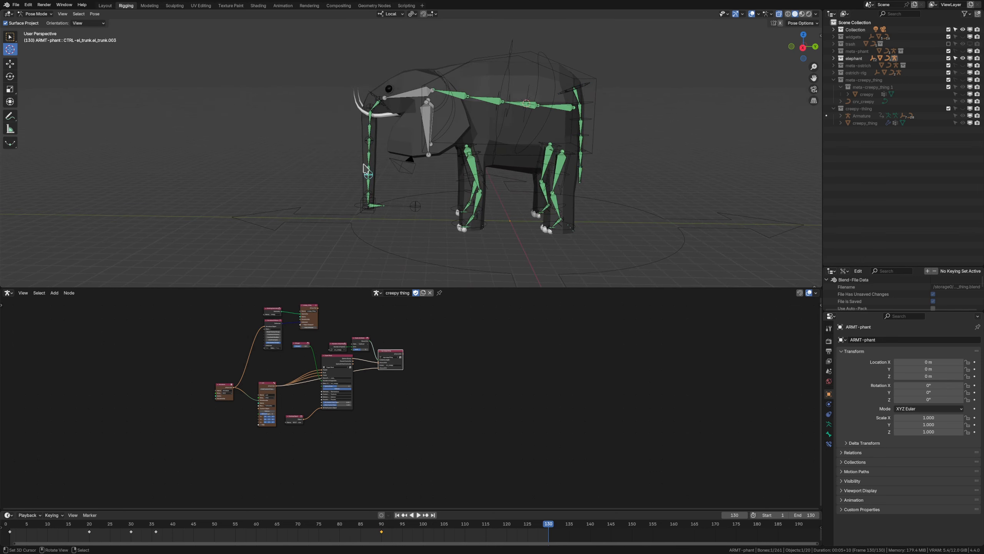
key("space")
scroll(391, 157, "down", 2)
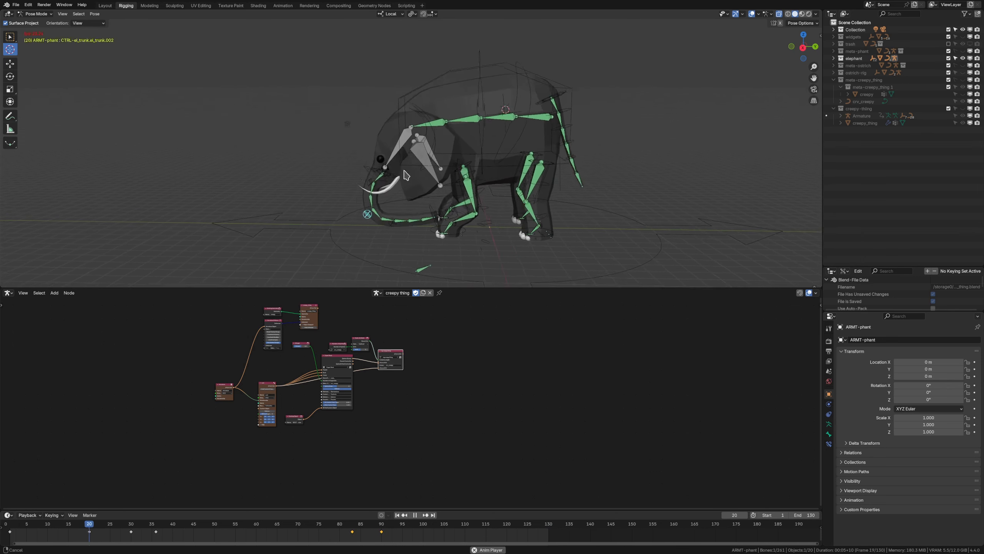
key("shift+alt+z")
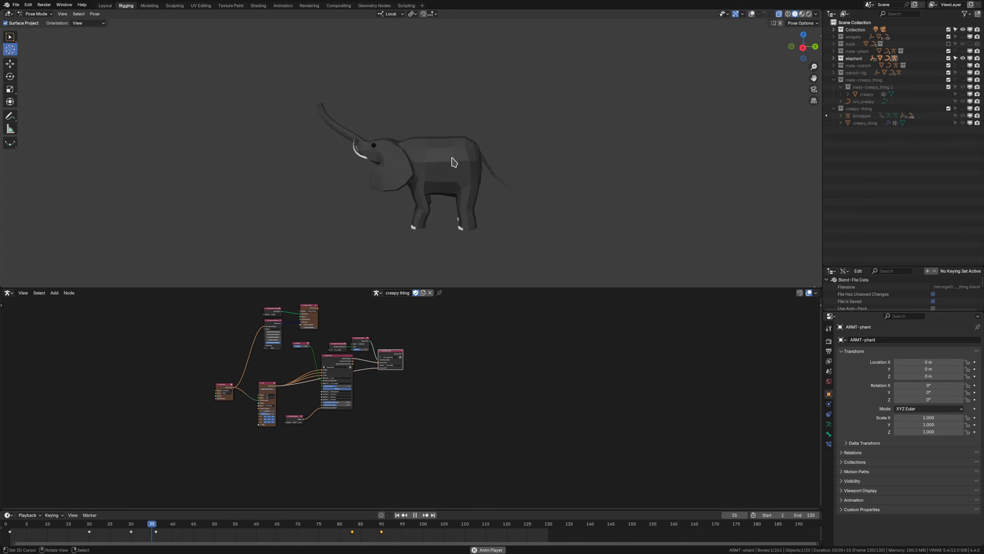
key("space")
middle_click_drag(489, 169, 458, 138)
Return to Object Mode, hide the elephant collection and show the meta-ostrich collection
key("Tab")
left_click(391, 167)
right_click(395, 167)
key("shift+alt+z")
left_click(963, 58)
left_click(963, 65)
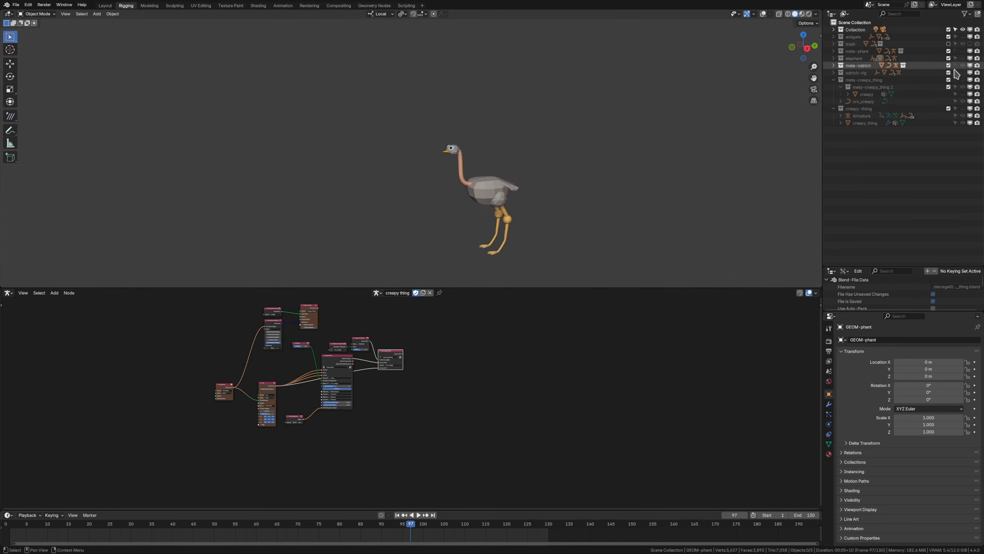
Restore the viewport overlays and look over the meta-ostrich model up close
scroll(495, 165, "up", 2)
key("z")
left_click(499, 125)
middle_click_drag(562, 252, 502, 209, "shift")
scroll(502, 210, "up", 1)
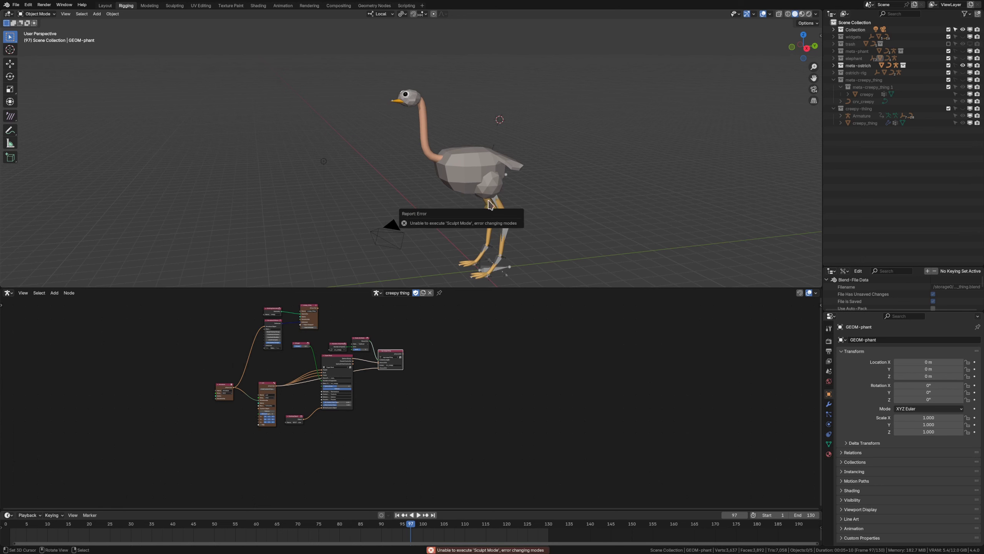
middle_click_drag(567, 201, 550, 193, "shift")
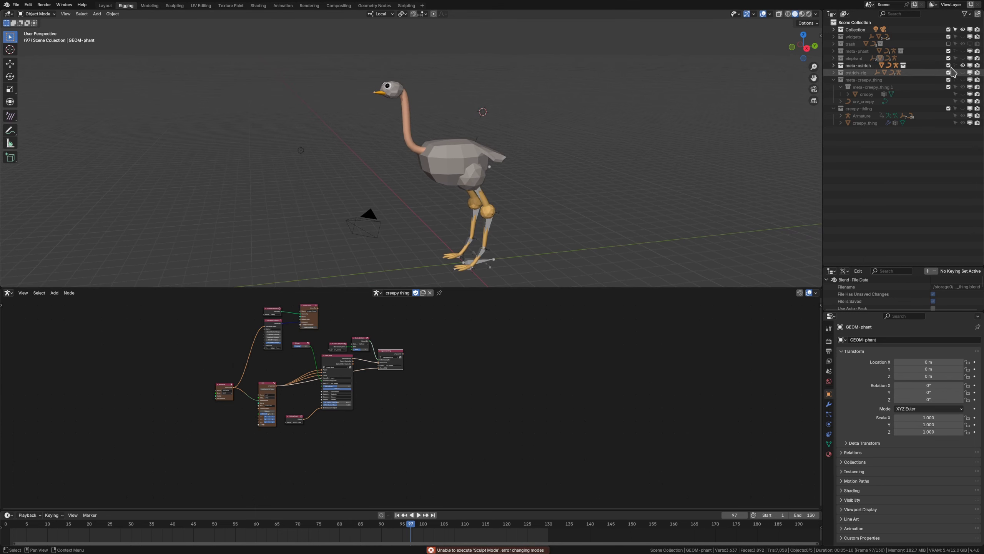
Hide meta-ostrich, show the ostrich-rig collection and enter Pose Mode on the ostrich armature
left_click(964, 65)
scroll(428, 114, "up", 1)
left_click(426, 115)
key("Tab")
mouse_move(458, 136)
middle_mouse_down("shift")
mouse_move(436, 95)
mouse_move(477, 139)
middle_mouse_up("shift")
Move the ostrich's torso control around in the right orthographic view to test the leg bending
left_click(435, 138)
key("g")
left_click(464, 144)
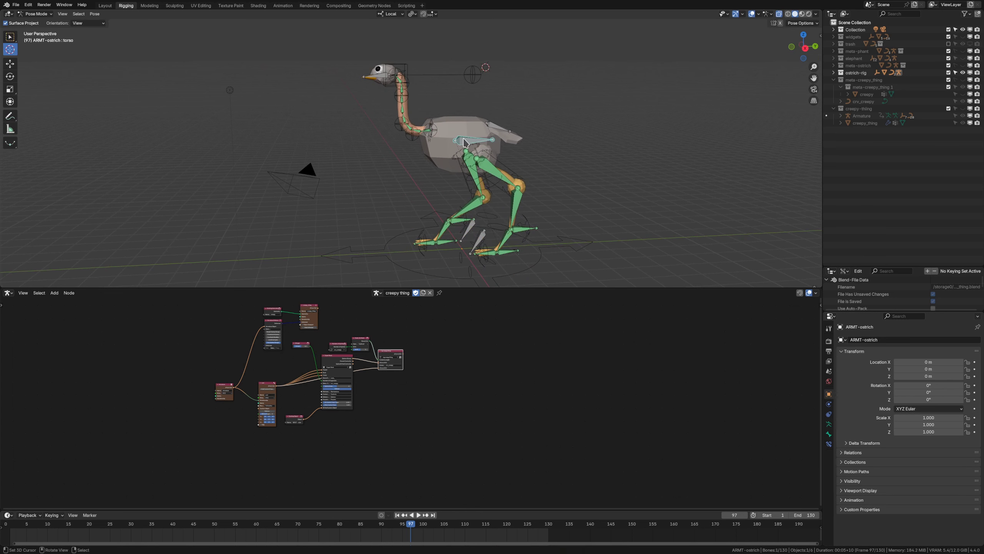
key("g")
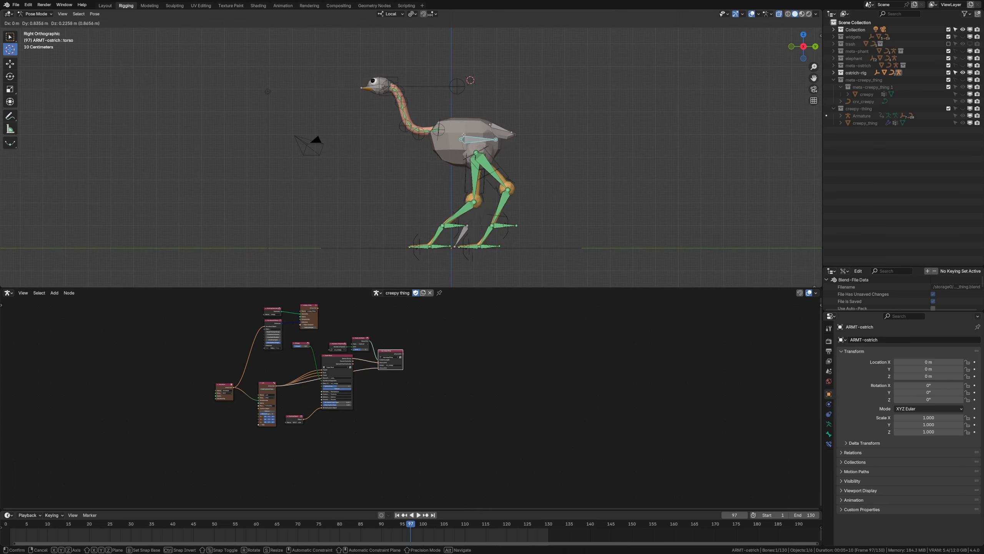
left_click(455, 149)
key("g")
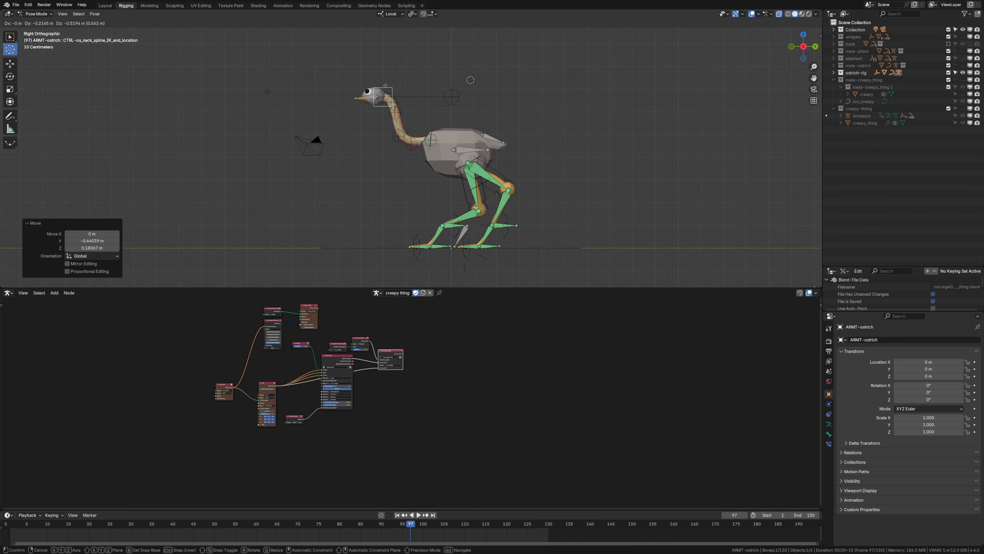
left_click(452, 158)
Raise the neck spline's end location control about 0.8 m and try moving the torso control again
right_click(388, 101)
key("g")
left_click(386, 78)
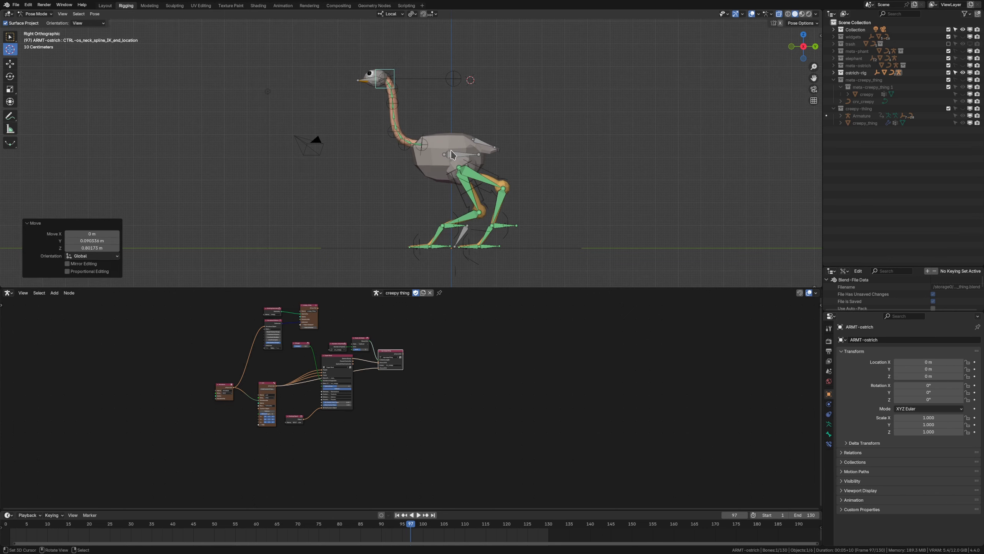
right_click(455, 153)
key("g")
right_click(458, 146)
Test small moves of the ostrich's upper neck and torso controls, and reset every control to its rest position
right_click(391, 74)
key("g")
right_click(393, 78)
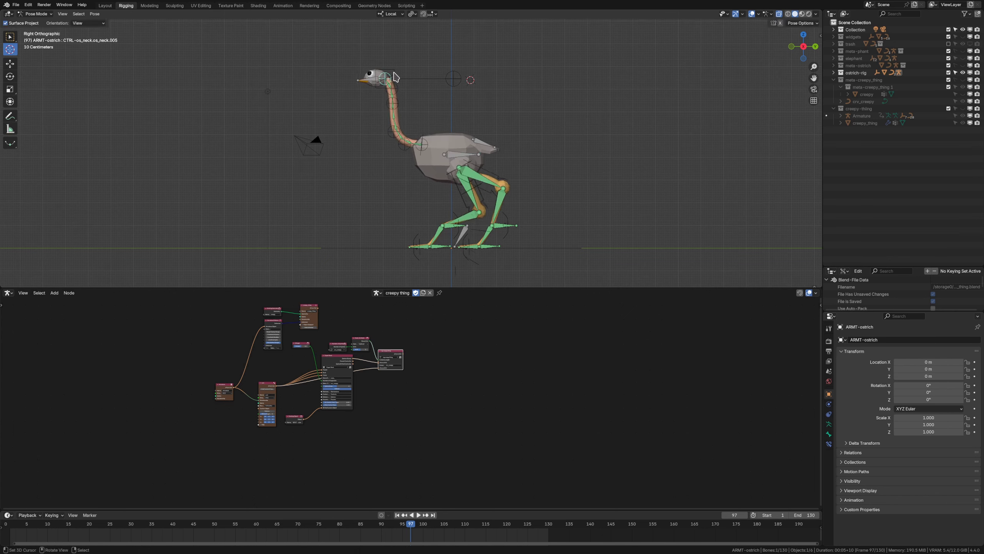
key("g")
left_click(393, 81)
right_click(454, 154)
key("g")
right_click(450, 142)
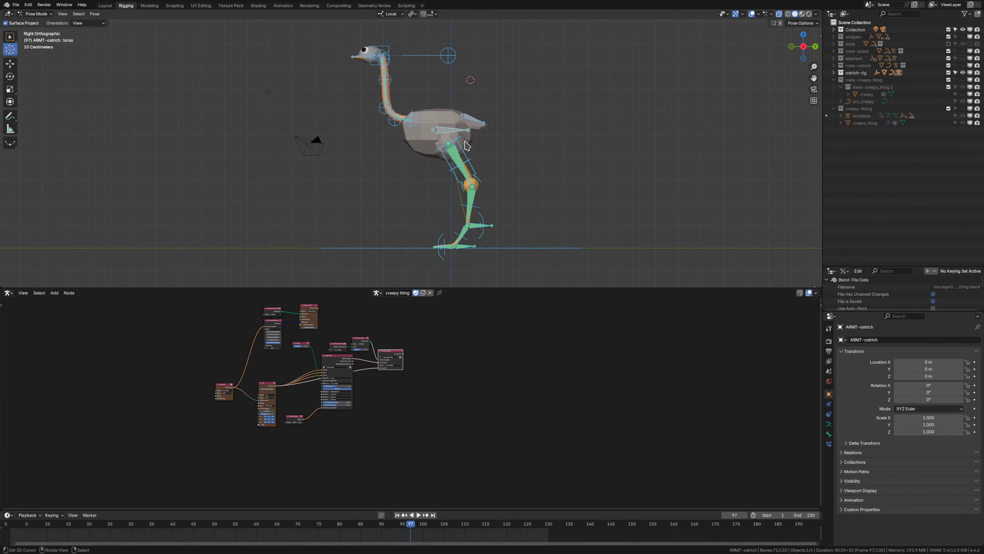
Lower the ostrich's torso control and its neck end control along their Z axes
middle_click_drag(467, 145, 460, 176)
key("g")
key("z")
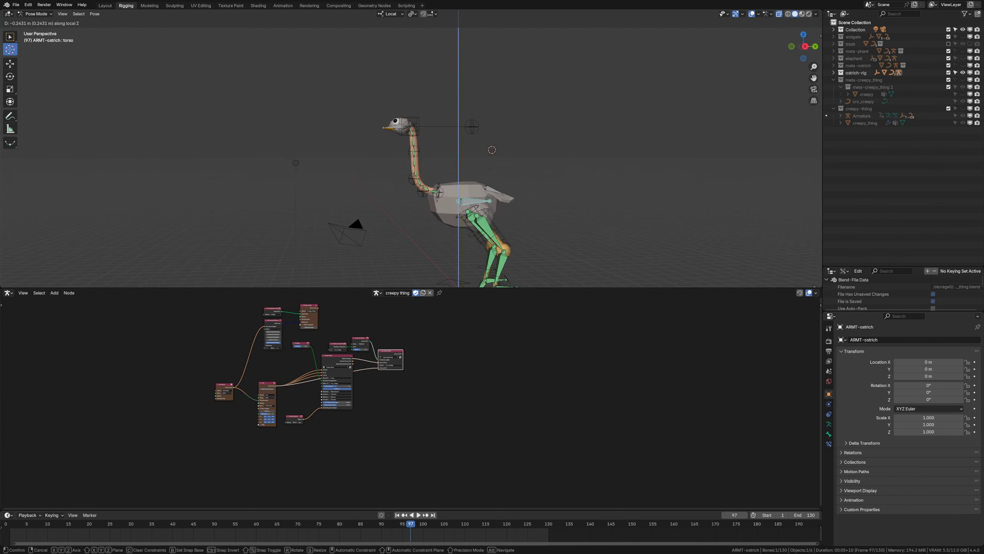
right_click(464, 193)
right_click(411, 126, "shift")
key("g")
key("z")
left_click(412, 142)
Try moving the ostrich's torso control freely
right_click(464, 203)
key("g")
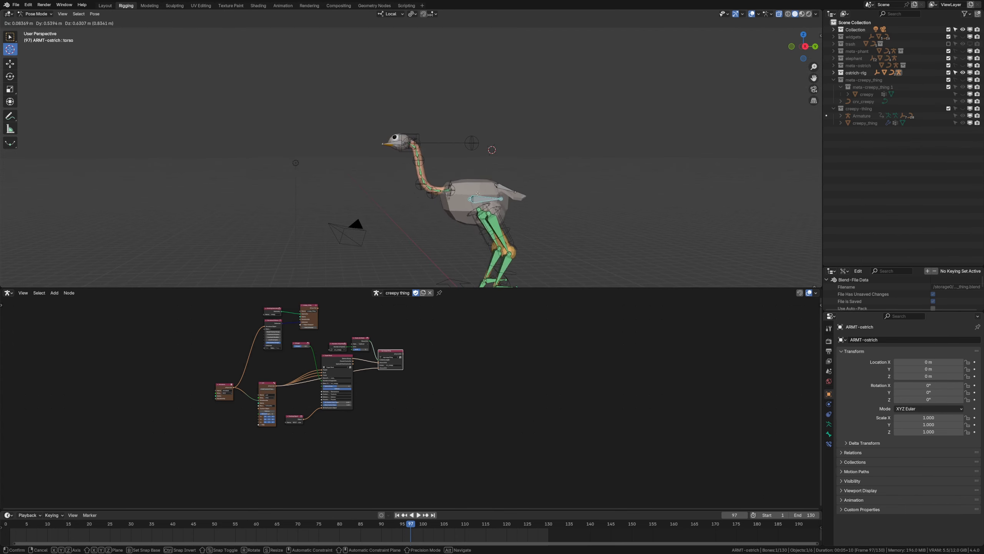
right_click(468, 177)
middle_click_drag(499, 140, 609, 176)
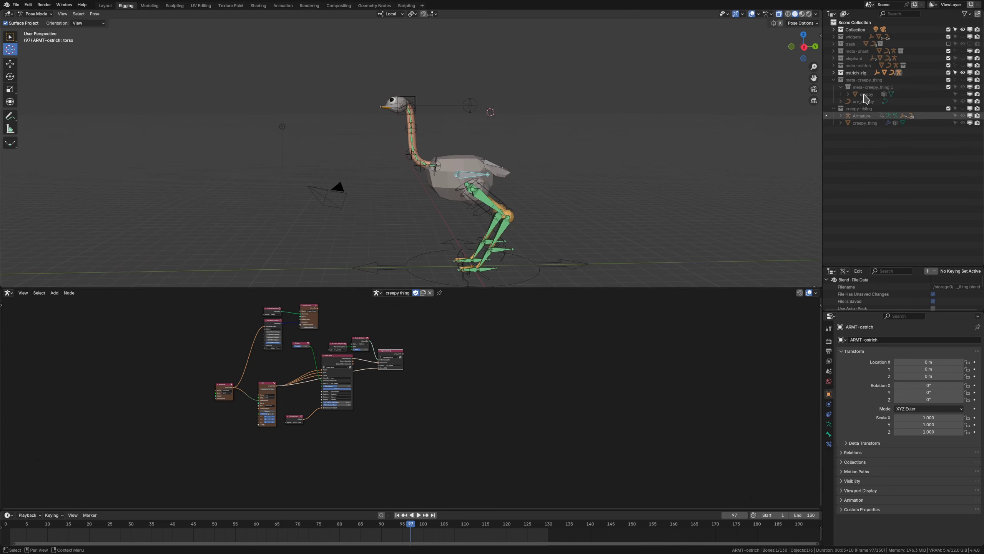
Hide ostrich-rig, show the creepy-thing collection and enter Pose Mode on its Armature
left_click(963, 72)
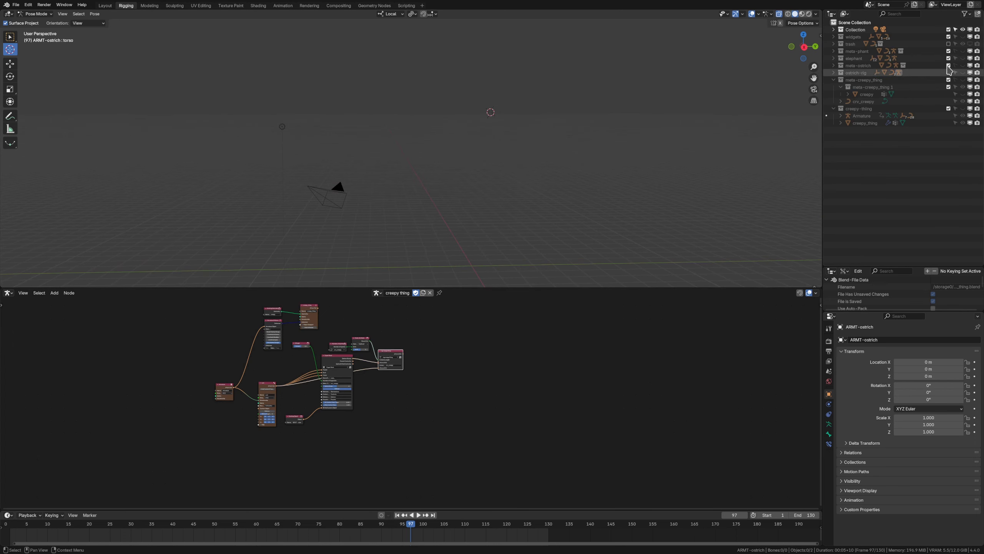
left_click(962, 108)
middle_click_drag(330, 213, 364, 82)
scroll(349, 100, "down", 2)
key("ctrl+Tab")
right_click(374, 117)
key("ctrl+Tab")
middle_click_drag(375, 117, 386, 154)
scroll(356, 155, "up", 1)
Reveal all hidden bones of the creepy thing's armature and undo the reveal
key("alt+h")
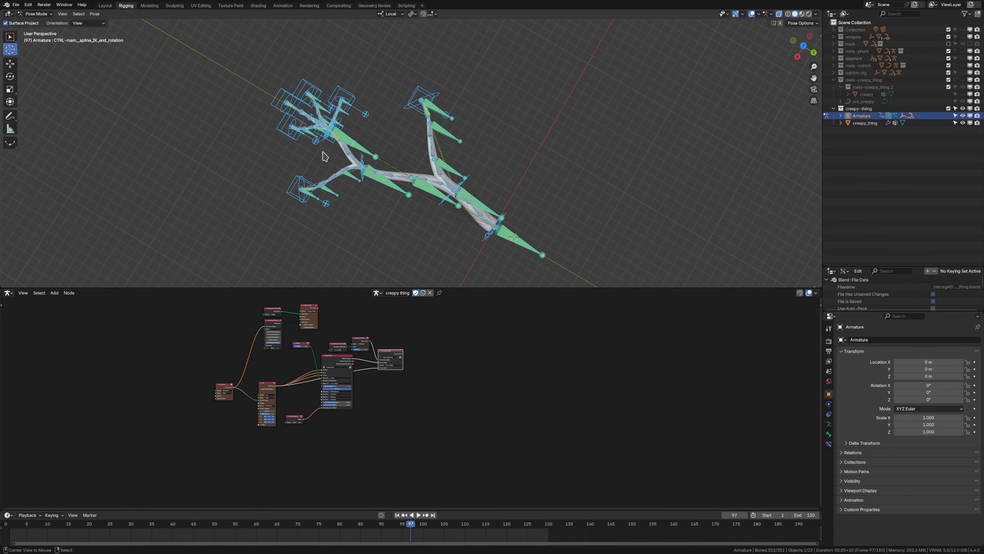
key("ctrl+z")
key("ctrl+shift+z")
key("ctrl+z")
scroll(413, 156, "down", 3)
scroll(412, 156, "up", 3)
middle_click_drag(323, 121, 328, 132)
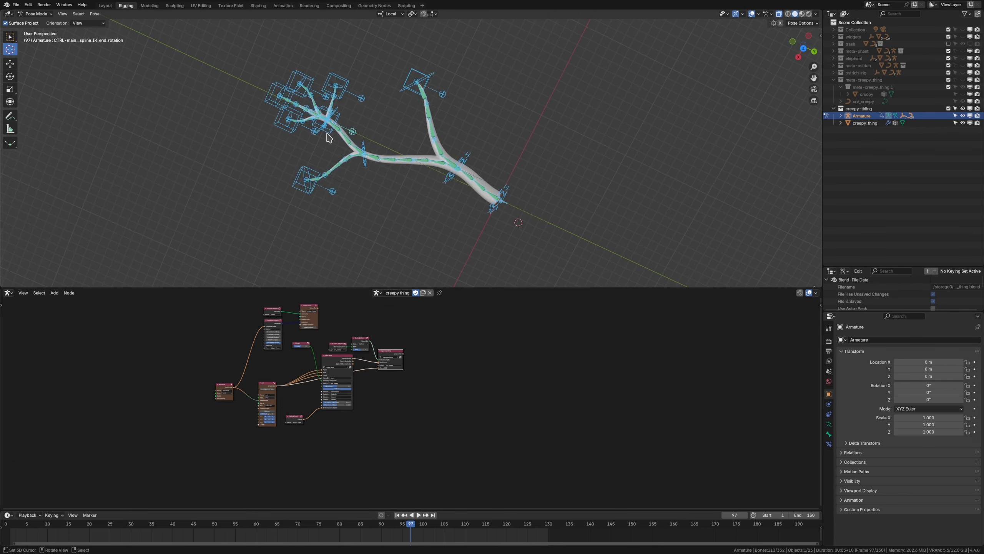
Deselect everything and pull the main spline's IK end location control about 3.4 m outward
key("alt+a")
right_click_drag(329, 127, 228, 117)
middle_click_drag(233, 104, 345, 123, "shift")
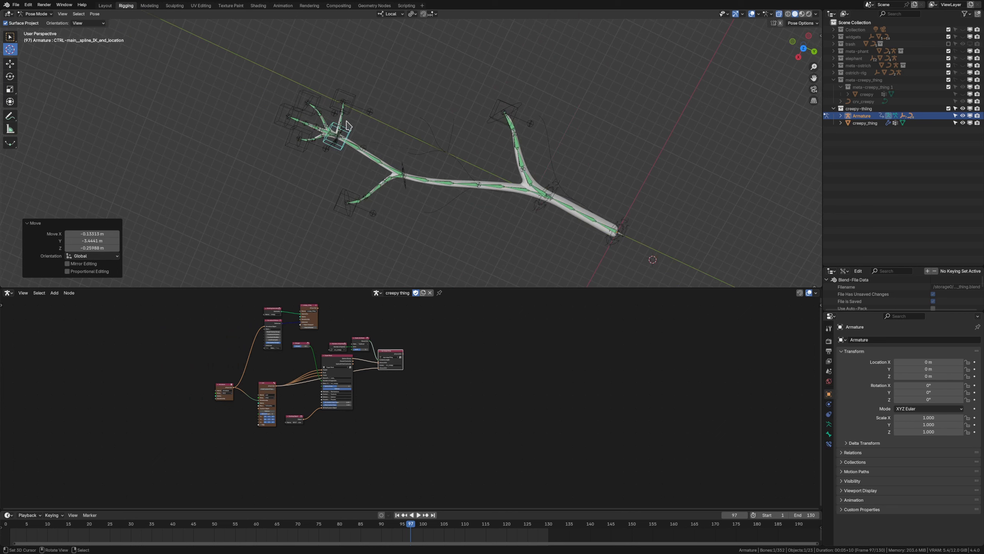
Pull out more branch-end location controls near the creepy thing's tip and clear the location of every control
right_click_drag(350, 111, 296, 76)
right_click_drag(288, 126, 271, 117)
right_click_drag(286, 139, 262, 150)
key("a")
key("alt+g")
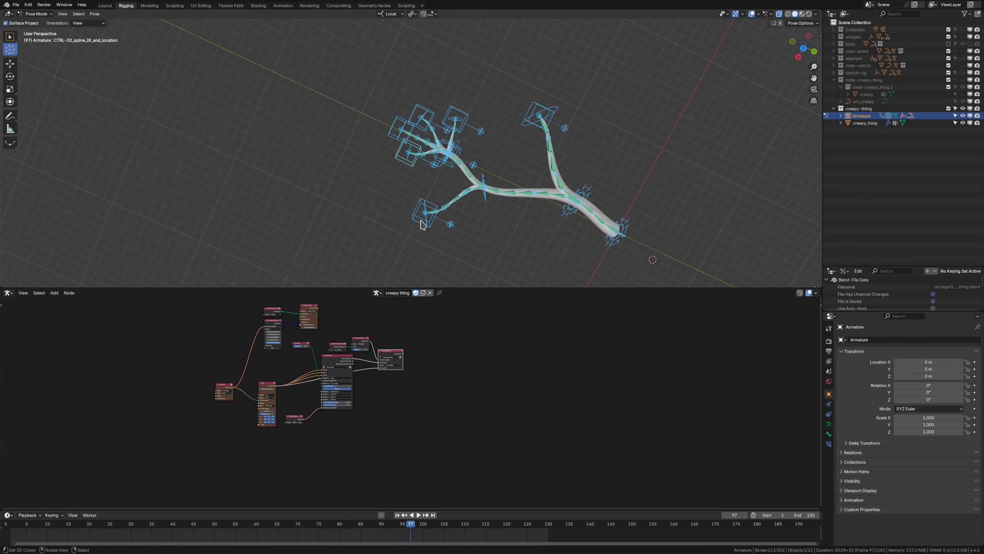
Try rotating the IK end rotation control of spline 04 on the lower side branch
right_click(425, 212)
key("r")
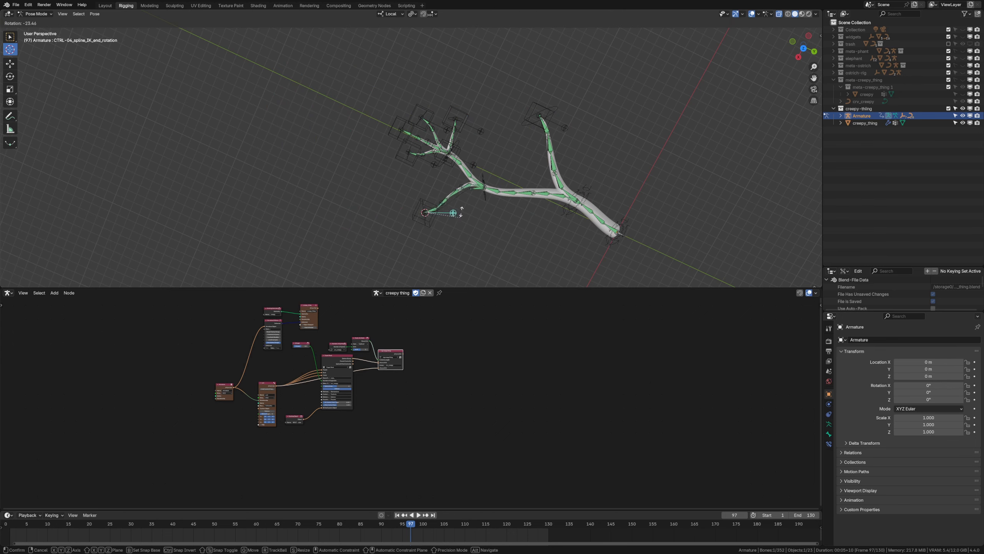
right_click(457, 214)
Rotate the IK end rotation control of spline 05 on the single long branch using trackball rotation
middle_click_drag(569, 141, 510, 156, "shift")
right_click(507, 145)
key("r")
right_click(506, 136)
key("r")
key("r")
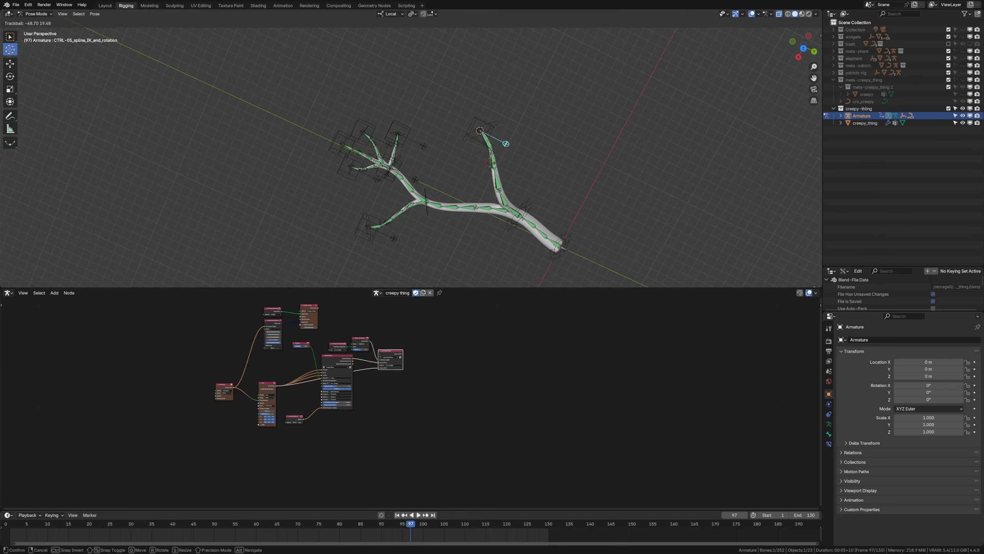
left_click(489, 188)
mouse_move(489, 188)
middle_mouse_down()
mouse_move(476, 177)
mouse_move(503, 211)
mouse_move(504, 190)
middle_mouse_up()
Rotate the IK end rotation control of spline 04 from the opposite view and select all controls of the rig
right_click(475, 175)
key("r")
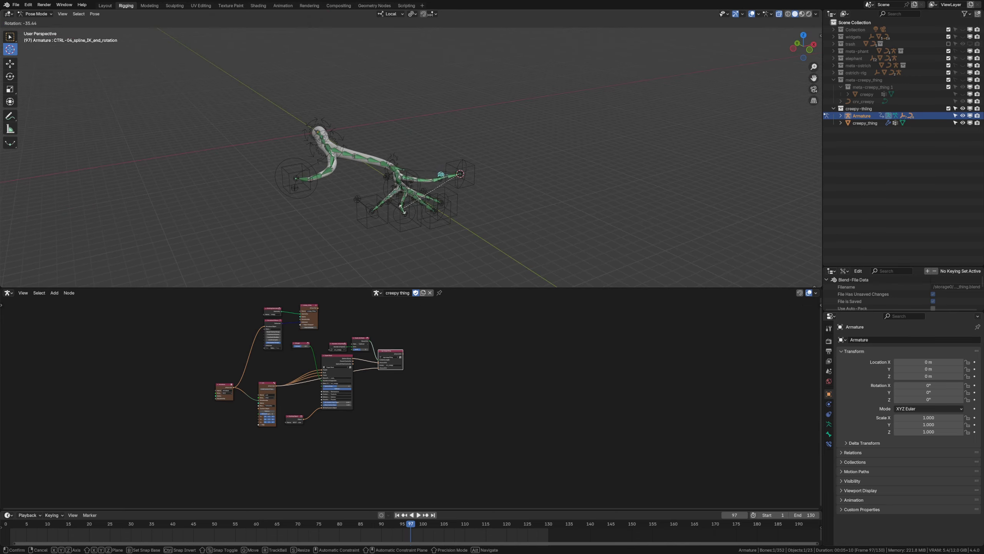
left_click(382, 182)
middle_click_drag(382, 182, 312, 198)
key("a")
middle_click_drag(408, 188, 461, 186)
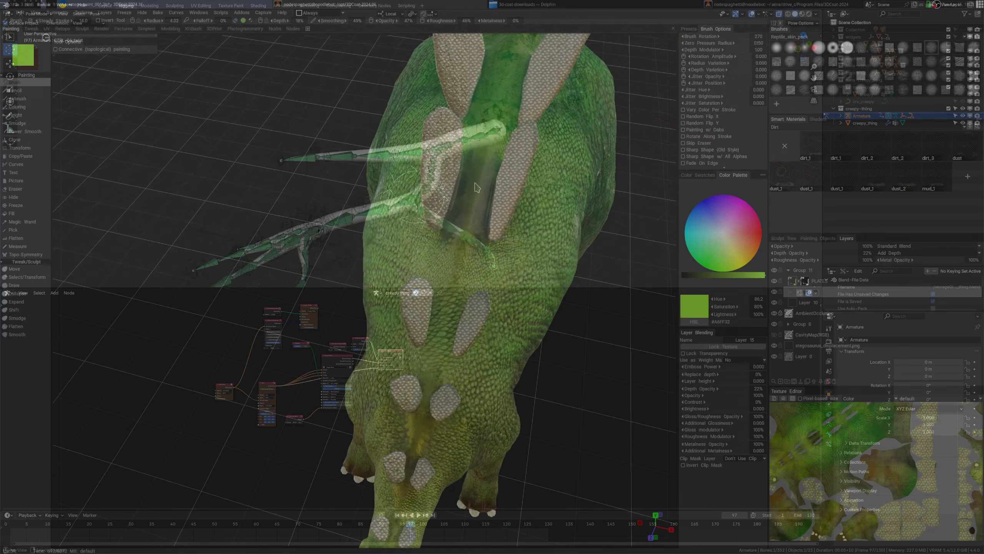
Switch to 3DCoat, reduce the brush size and paint light green scales between the stegosaurus's shoulder plates on Layer 15
key("[")
key("[")
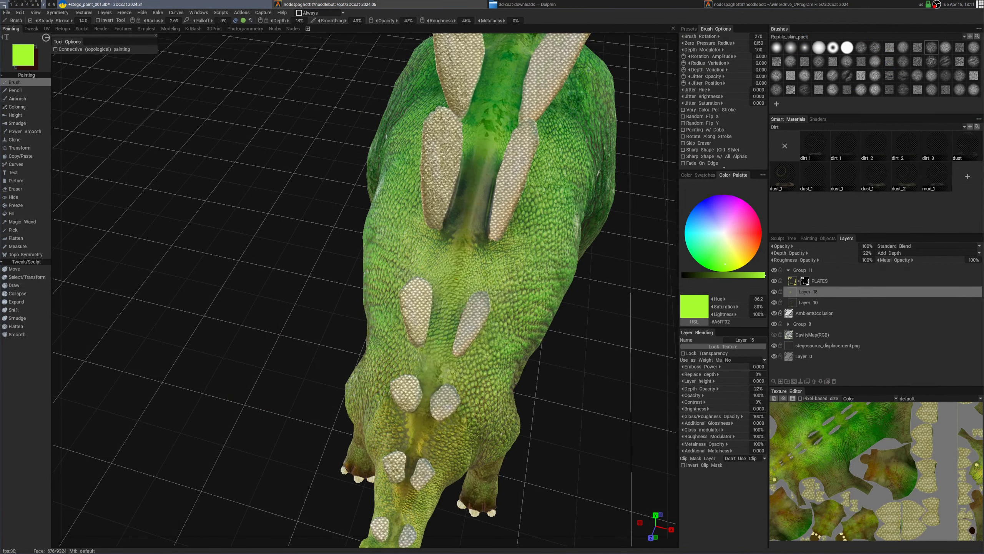
middle_click_drag(488, 262, 481, 329)
mouse_move(461, 229)
left_mouse_down()
mouse_move(471, 268)
mouse_move(465, 248)
mouse_move(495, 214)
left_mouse_up()
middle_click_drag(496, 213, 489, 281)
left_click_drag(480, 198, 471, 244)
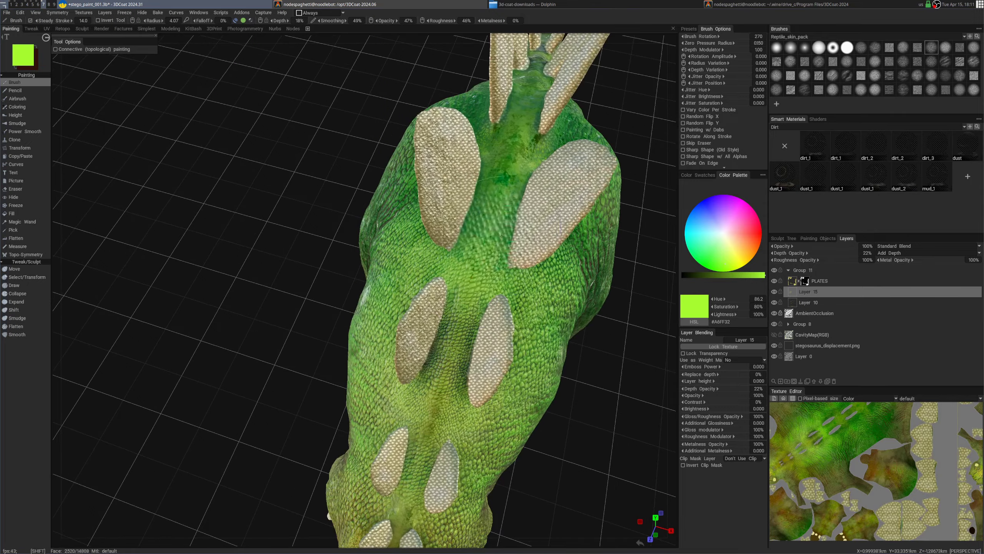
Continue the light green brush strokes along the spine between the large back plates
middle_click_drag(479, 205, 451, 272)
left_click_drag(477, 210, 465, 256)
middle_click_drag(477, 201, 459, 306)
left_click_drag(466, 306, 493, 262)
middle_click_drag(493, 262, 478, 318)
middle_click_drag(485, 240, 461, 310)
left_click_drag(476, 240, 465, 287)
middle_click_drag(481, 241, 469, 294)
mouse_move(466, 302)
left_mouse_down()
mouse_move(490, 267)
mouse_move(484, 218)
mouse_move(481, 240)
left_mouse_up()
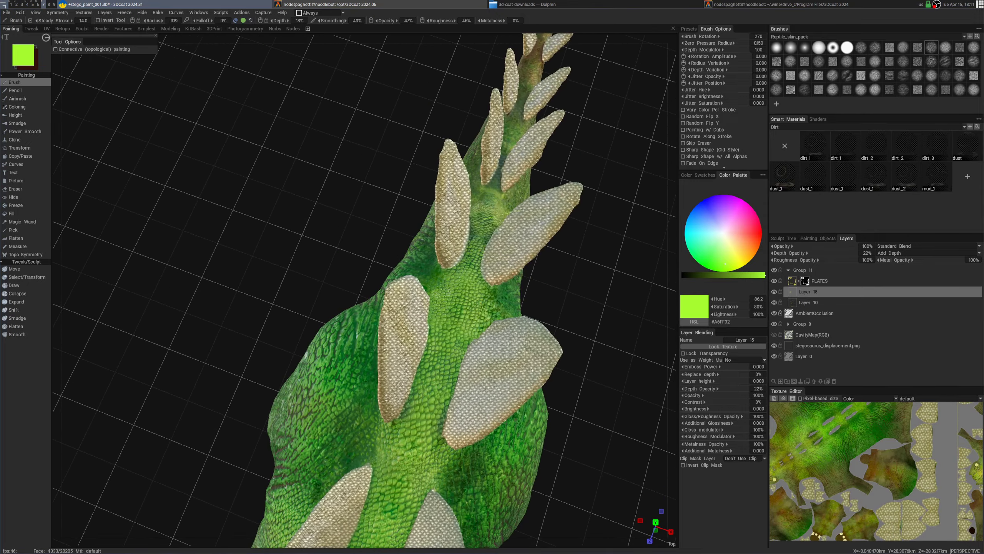
Paint light green scales over the hips and the base of the tail between the plates
middle_click_drag(487, 218, 442, 297)
left_click_drag(364, 302, 378, 267)
middle_click_drag(465, 232, 464, 292)
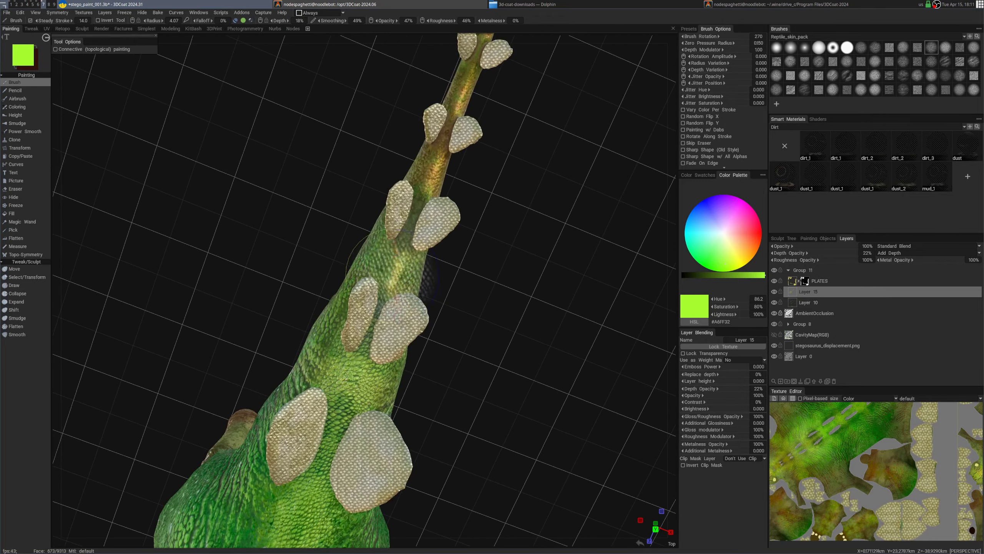
left_click_drag(370, 349, 384, 310)
middle_click_drag(469, 217, 442, 303)
Extend the light green strokes along the top of the tail as far as the tail spikes
mouse_move(391, 297)
left_mouse_down()
mouse_move(416, 265)
mouse_move(415, 228)
mouse_move(433, 193)
left_mouse_up()
middle_click_drag(440, 190, 429, 256)
left_click_drag(419, 264, 435, 224)
middle_click_drag(445, 189, 428, 253)
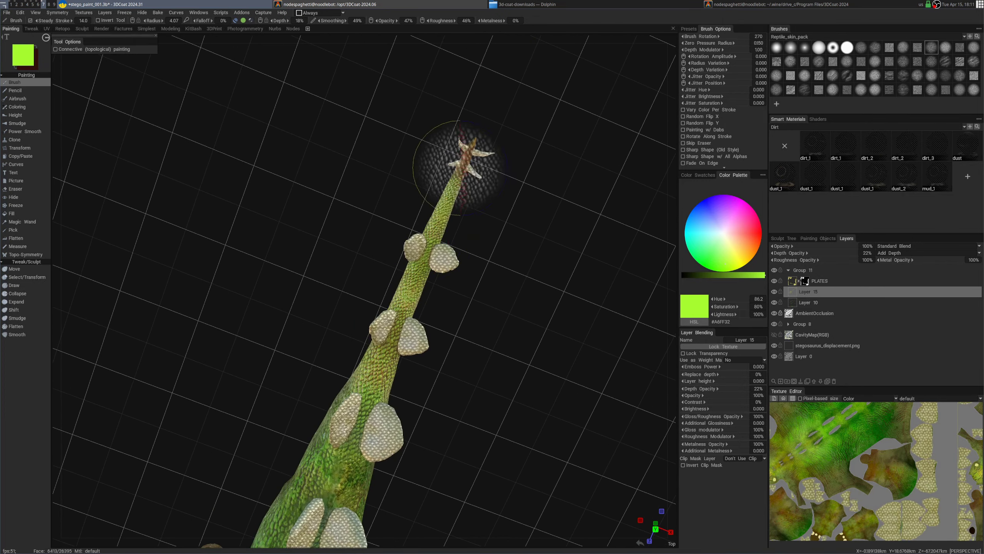
left_click_drag(460, 168, 470, 136)
middle_click_drag(469, 136, 460, 177, "shift")
Paint lighter green patches with a smaller brush on the side of the tail below the plates
middle_click_drag(452, 261, 427, 359)
left_click_drag(393, 416, 359, 353)
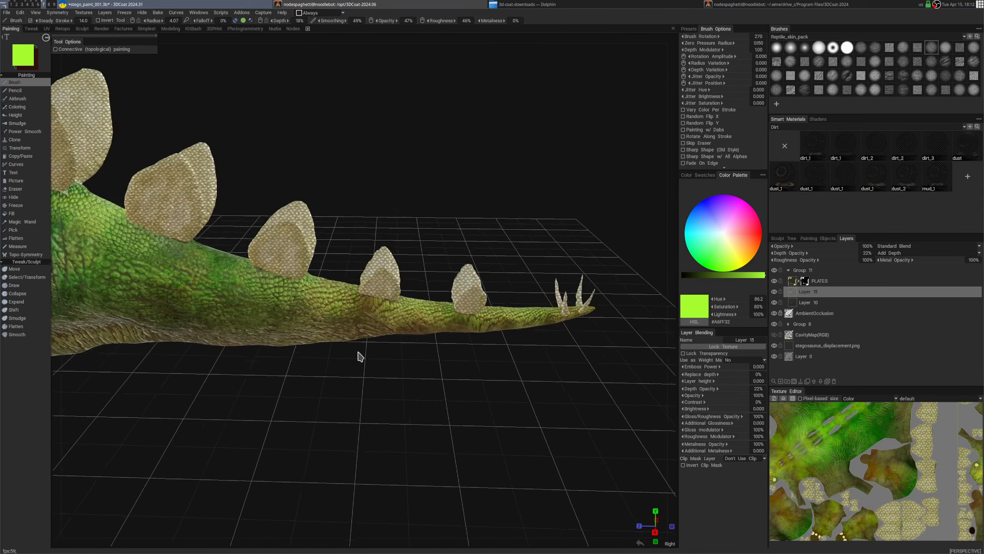
middle_click_drag(359, 353, 401, 314)
key("e")
mouse_move(277, 240)
middle_mouse_down("shift")
mouse_move(546, 232)
mouse_move(561, 272)
middle_mouse_up("shift")
left_click_drag(416, 240, 462, 235)
middle_click_drag(362, 251, 333, 225)
middle_click_drag(418, 318, 375, 305, "shift")
mouse_move(375, 305)
left_mouse_down()
mouse_move(419, 325)
mouse_move(407, 334)
left_mouse_up()
middle_click_drag(481, 356, 382, 323, "shift")
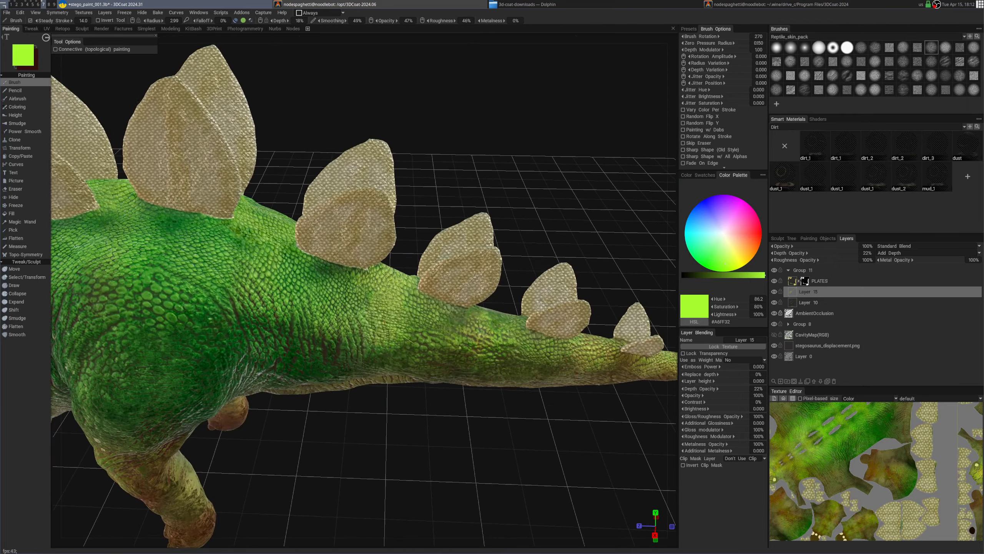
Paint light green strokes with the scale brush on the side of the tail below the rear plates
middle_click_drag(448, 357, 397, 336, "shift")
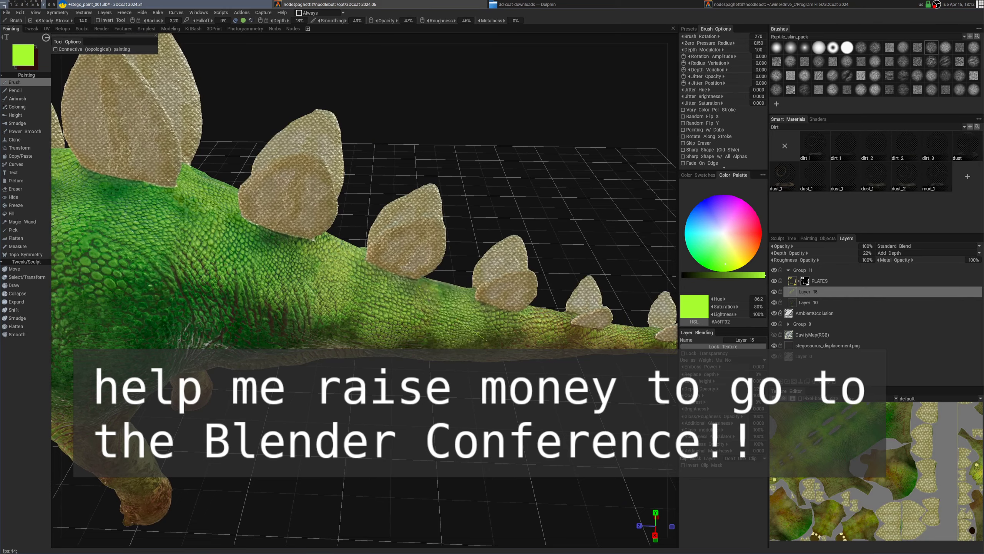
middle_click_drag(482, 426, 434, 272, "shift")
mouse_move(427, 267)
middle_mouse_down()
mouse_move(411, 322)
mouse_move(391, 291)
mouse_move(374, 293)
mouse_move(398, 337)
mouse_move(388, 302)
mouse_move(364, 302)
middle_mouse_up()
key("e")
key("s")
left_click(403, 161)
key("s")
left_click_drag(420, 328, 449, 306)
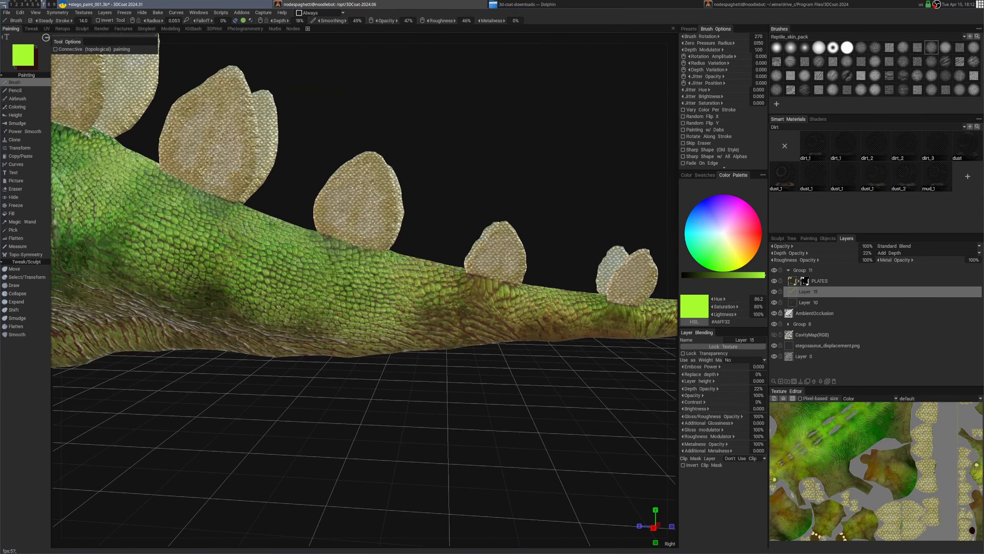
Extend the light green scales along the thin end of the tail toward the tail spikes
middle_click_drag(450, 306, 446, 271)
left_click_drag(428, 285, 476, 292)
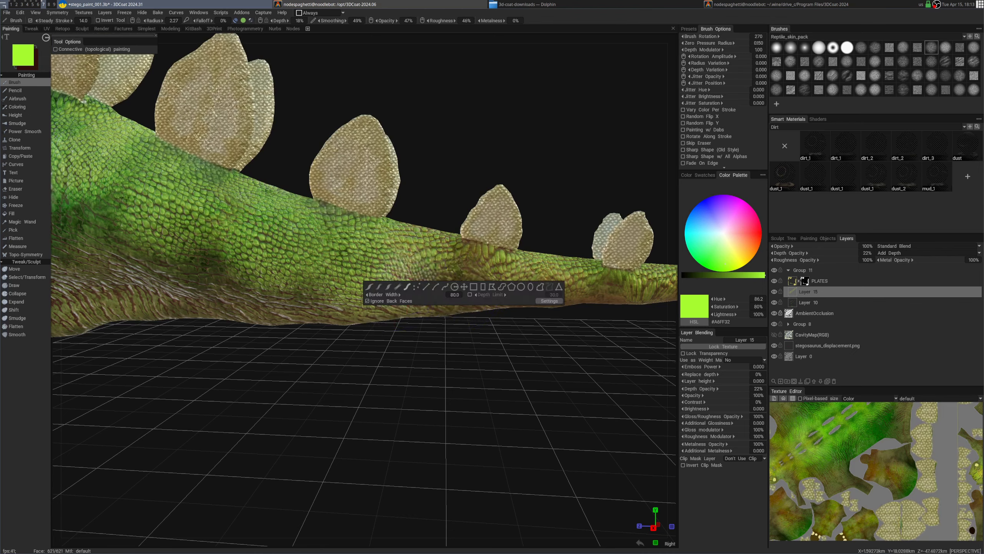
middle_click_drag(458, 281, 465, 285)
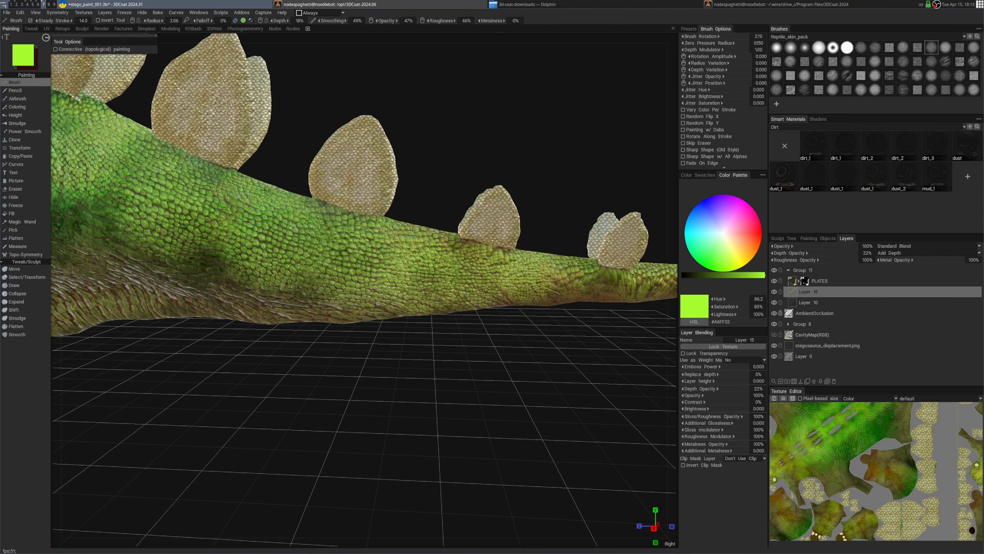
middle_click_drag(565, 284, 426, 262)
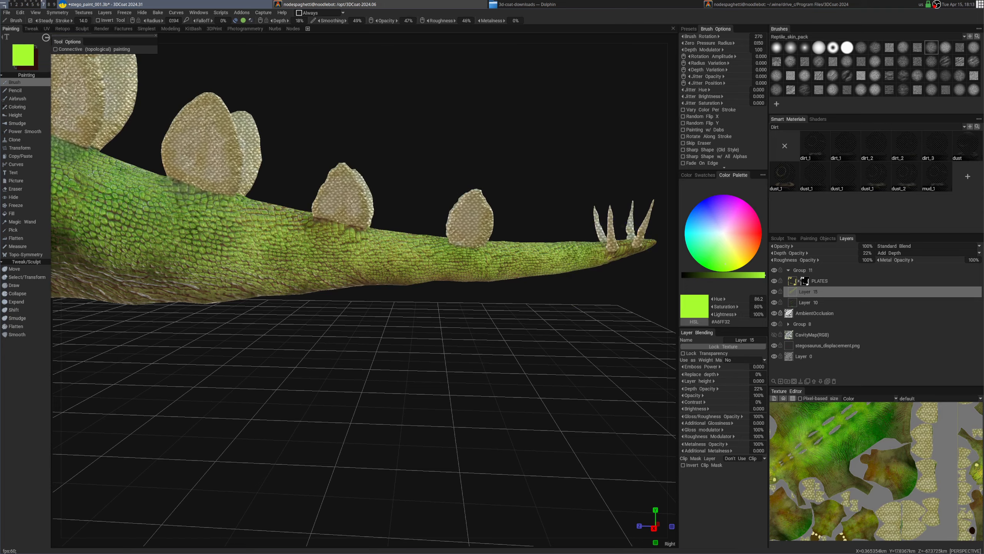
left_click_drag(558, 217, 503, 218)
middle_click_drag(504, 217, 500, 267)
Try a light green stroke from the hip down the thigh and undo it
scroll(417, 280, "down", 5)
middle_click_drag(411, 240, 438, 271)
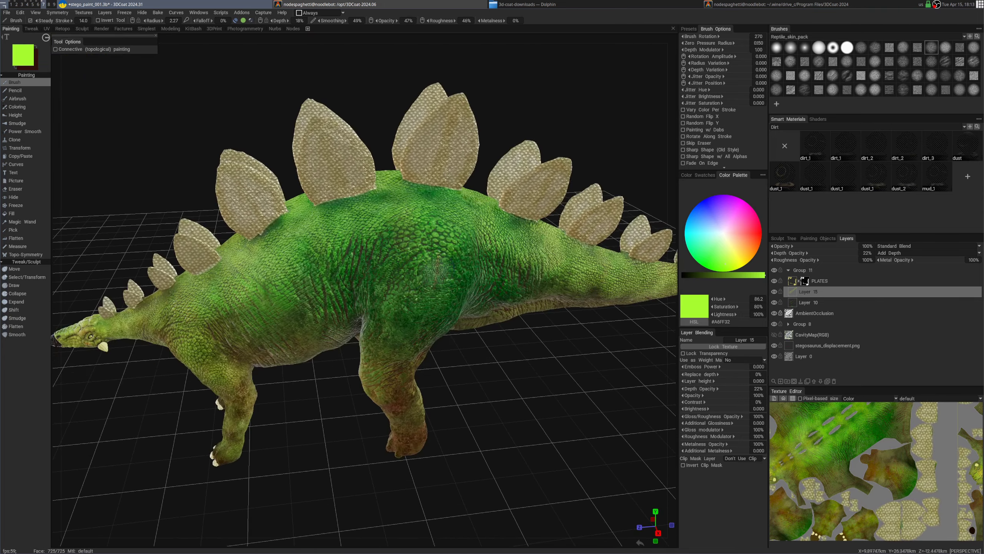
mouse_move(454, 312)
middle_mouse_down()
mouse_move(429, 242)
mouse_move(471, 281)
middle_mouse_up()
mouse_move(404, 212)
left_mouse_down()
mouse_move(439, 222)
mouse_move(411, 233)
mouse_move(392, 269)
left_mouse_up()
key("ctrl+z")
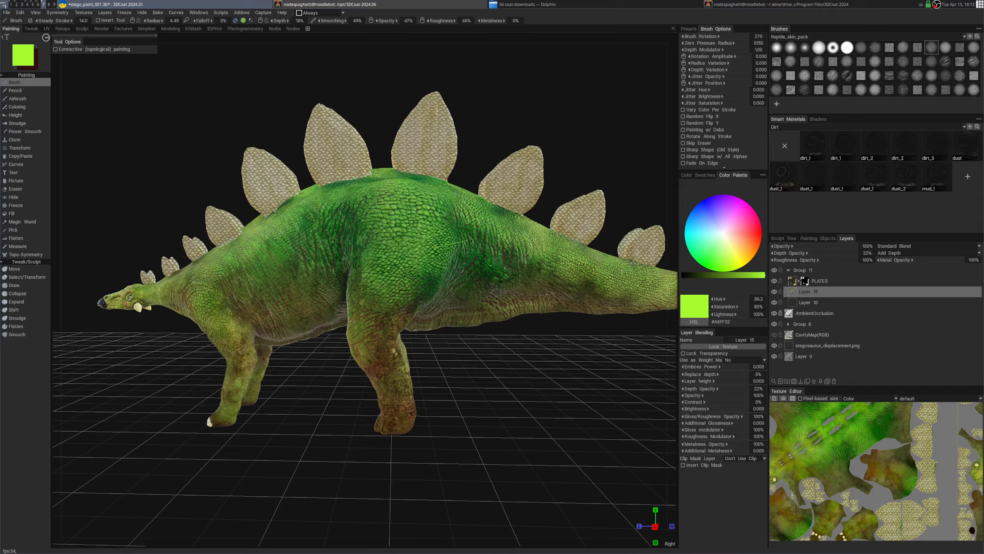
Try light green strokes over the hip and lower thigh of the hind leg, and undo them
left_click_drag(471, 239, 475, 241)
mouse_move(473, 242)
left_mouse_down("alt")
mouse_move(454, 244)
mouse_move(494, 256)
left_mouse_up("alt")
left_click_drag(395, 271, 391, 314)
left_click_drag(446, 295, 420, 293, "alt")
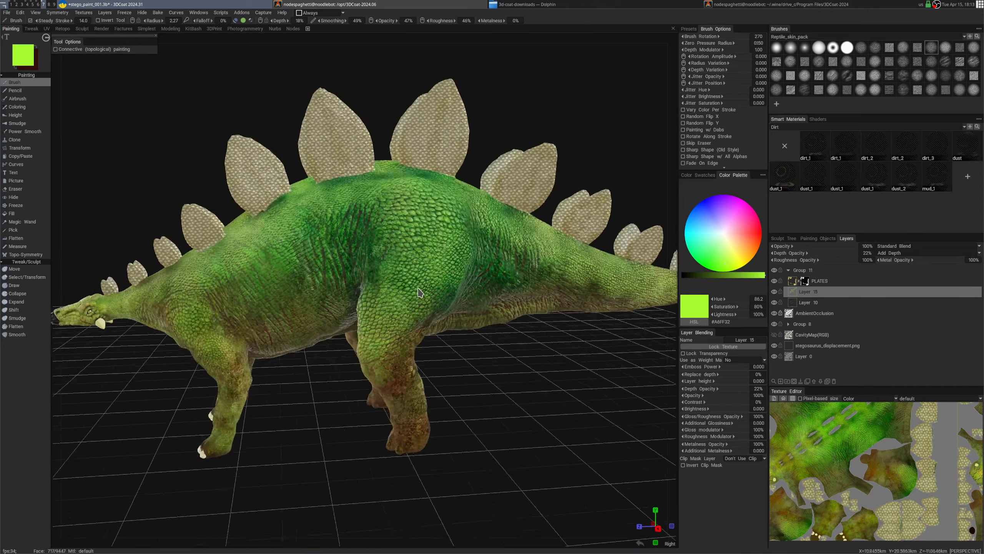
right_click_drag(420, 293, 415, 314, "alt")
key("ctrl+z")
left_click_drag(415, 314, 428, 309, "alt")
key("ctrl+z")
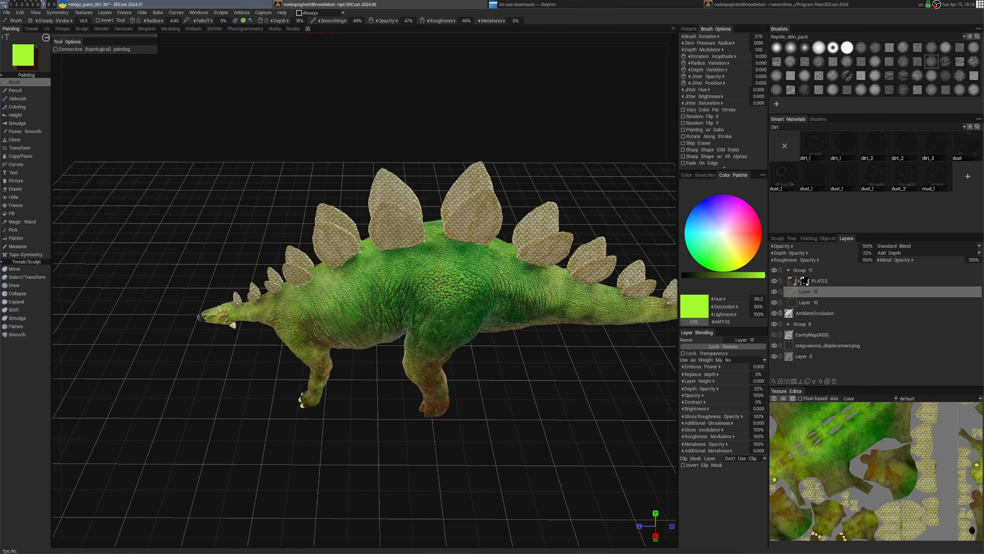
Paint light green scales over the hip and upper thigh, checking the whole stegosaurus from the side
scroll(471, 270, "up", 3)
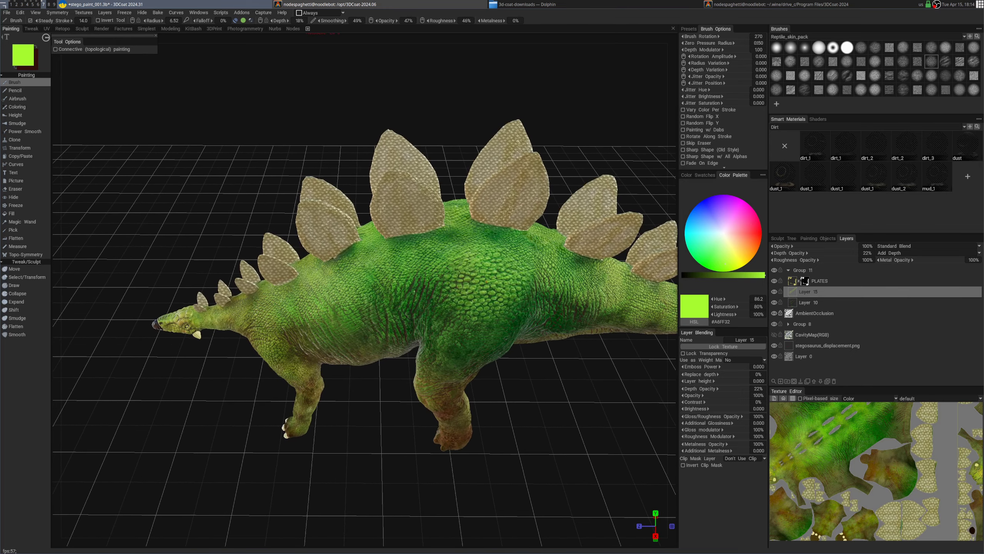
left_click_drag(487, 282, 497, 259, "alt")
left_click_drag(461, 334, 449, 349)
mouse_move(496, 313)
left_mouse_down("alt")
mouse_move(466, 289)
mouse_move(461, 314)
left_mouse_up("alt")
mouse_move(461, 303)
left_mouse_down("alt")
mouse_move(473, 329)
mouse_move(457, 286)
mouse_move(461, 304)
left_mouse_up("alt")
key("7")
key("7")
mouse_move(461, 304)
left_mouse_down("alt")
mouse_move(445, 298)
mouse_move(461, 287)
mouse_move(473, 310)
mouse_move(498, 271)
left_mouse_up("alt")
left_click_drag(498, 271, 494, 284)
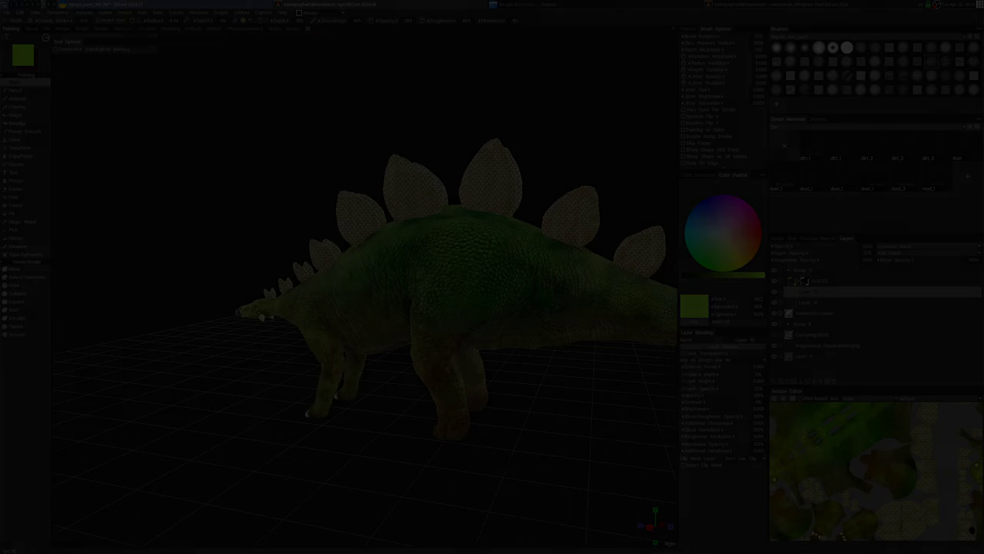